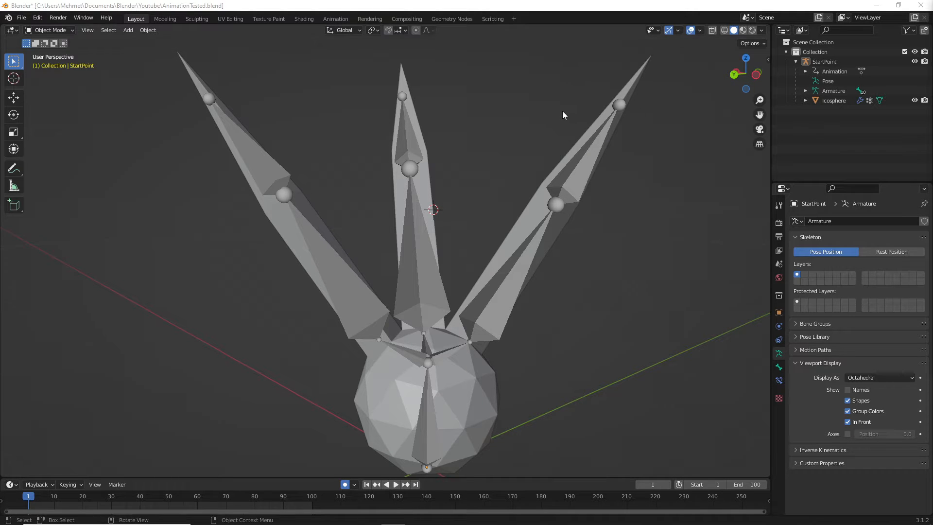
Step: Put the StartPoint armature into Pose Mode and select all of its bones
{"action": "mouse_move", "coordinate": [581, 111]}
{"action": "middle_mouse_down"}
{"action": "mouse_move", "coordinate": [570, 138]}
{"action": "mouse_move", "coordinate": [585, 96]}
{"action": "middle_mouse_up"}
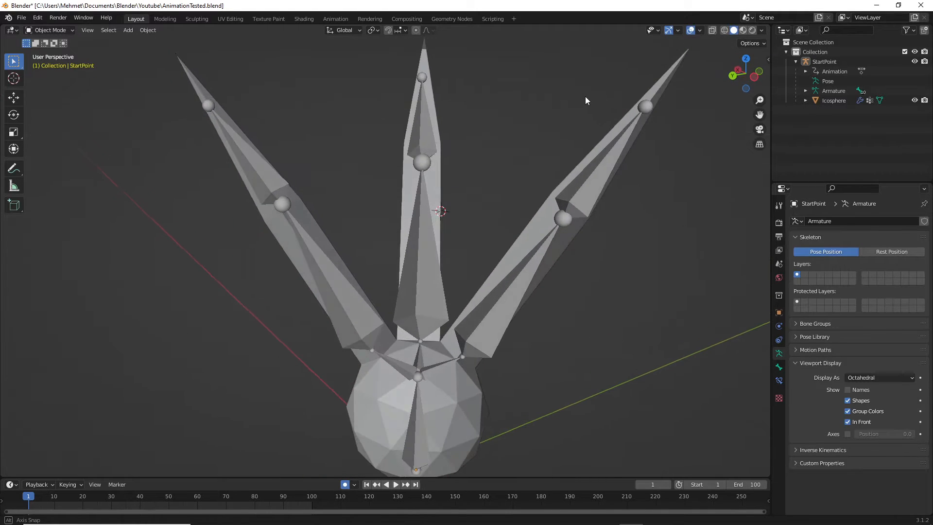
{"action": "left_click", "coordinate": [434, 251]}
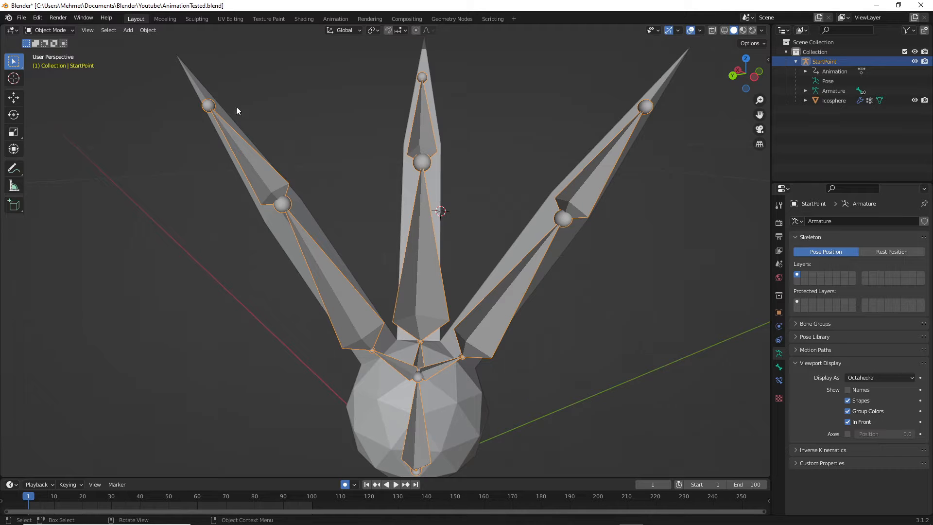
{"action": "left_click", "coordinate": [56, 32]}
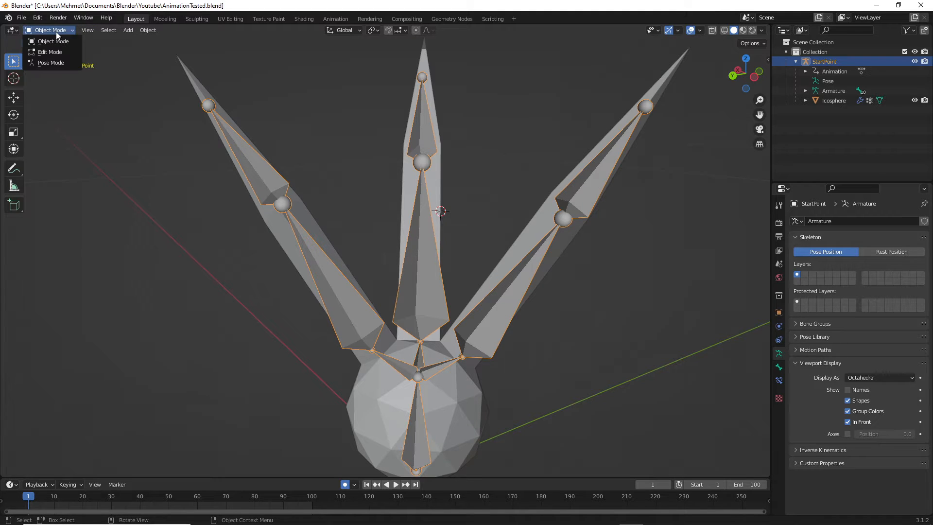
{"action": "left_click", "coordinate": [52, 63]}
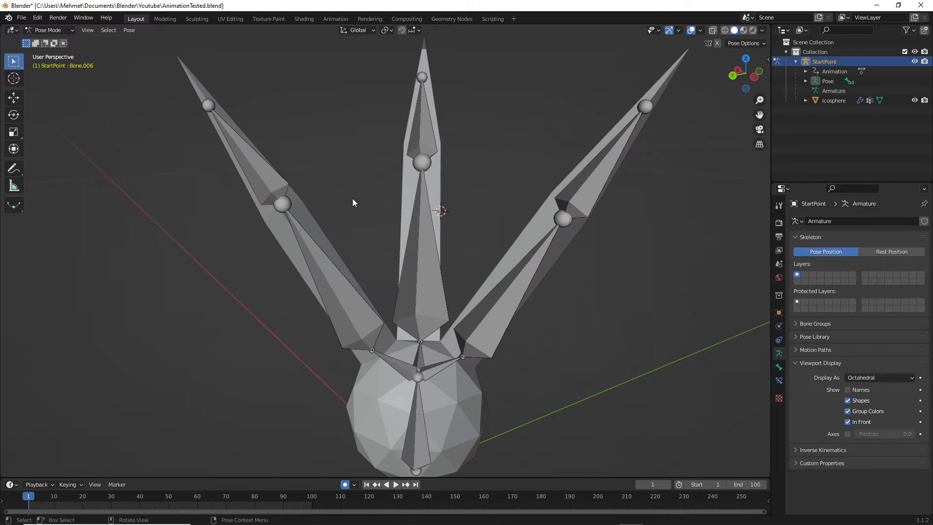
{"action": "left_click", "coordinate": [420, 261]}
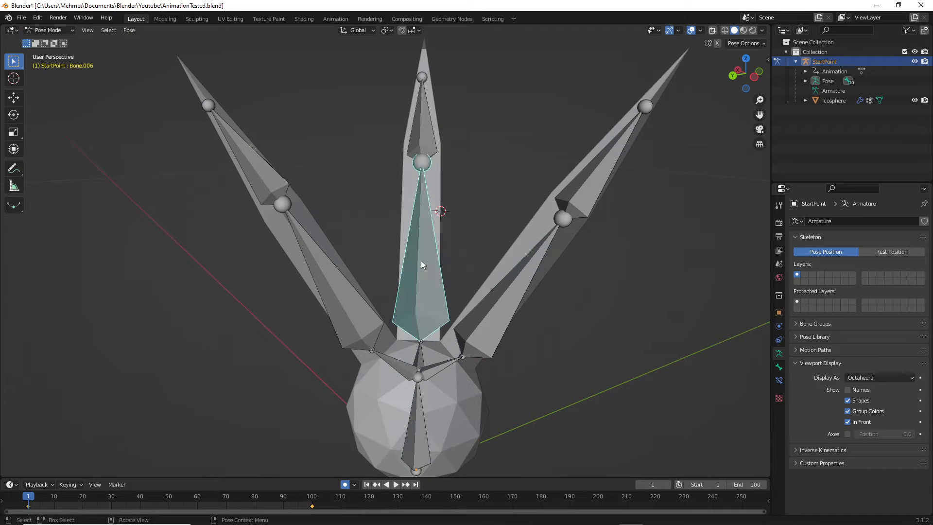
{"action": "key", "text": "a"}
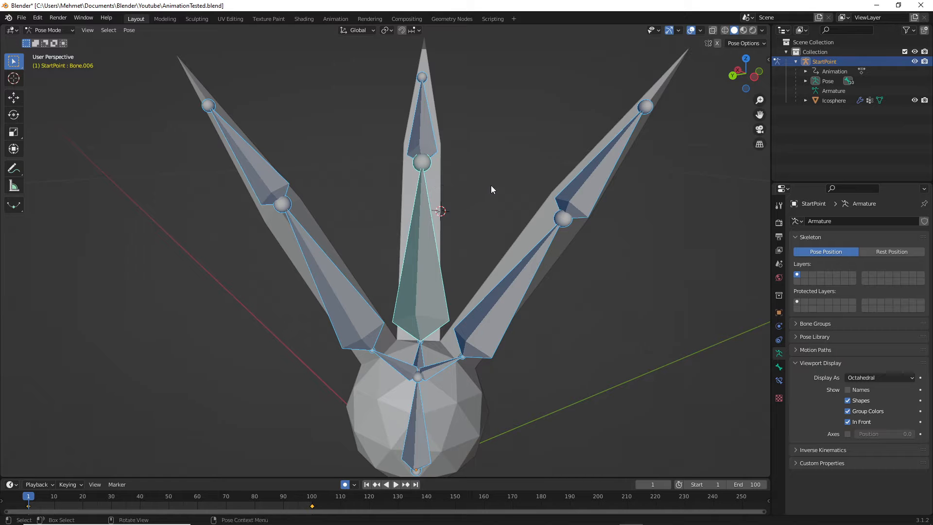
{"action": "middle_click_drag", "start_coordinate": [491, 187], "coordinate": [456, 194]}
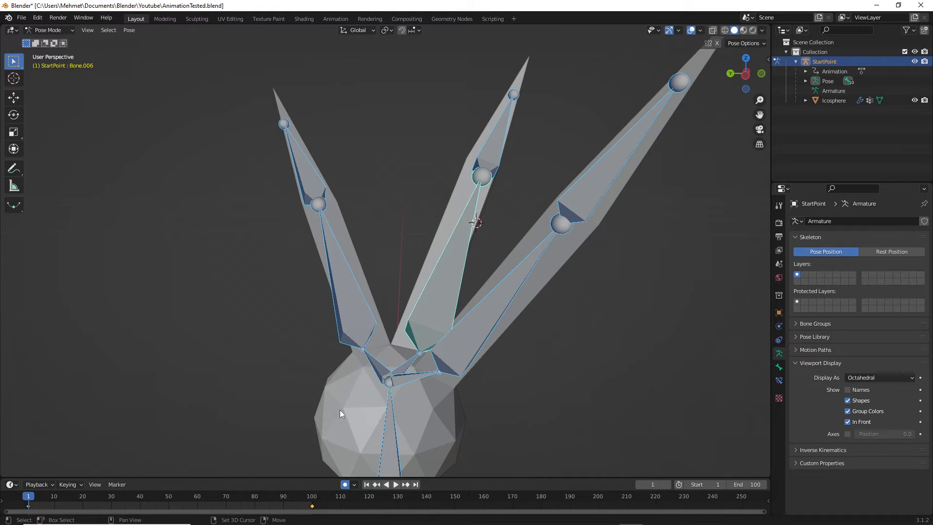
{"action": "middle_click_drag", "start_coordinate": [377, 273], "coordinate": [532, 233]}
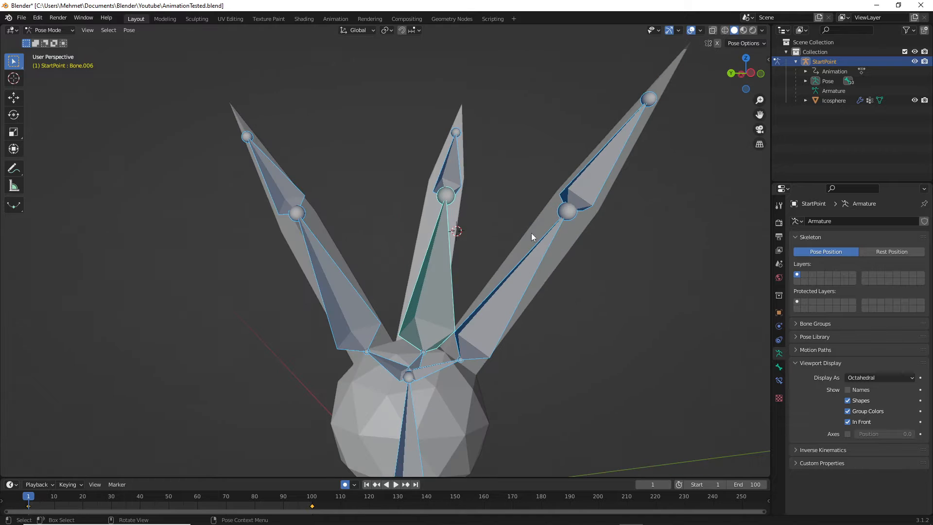
Step: Add the Icosphere mesh to the selection and parent it to the armature with automatic weights
{"action": "left_click", "coordinate": [829, 100], "text": "shift"}
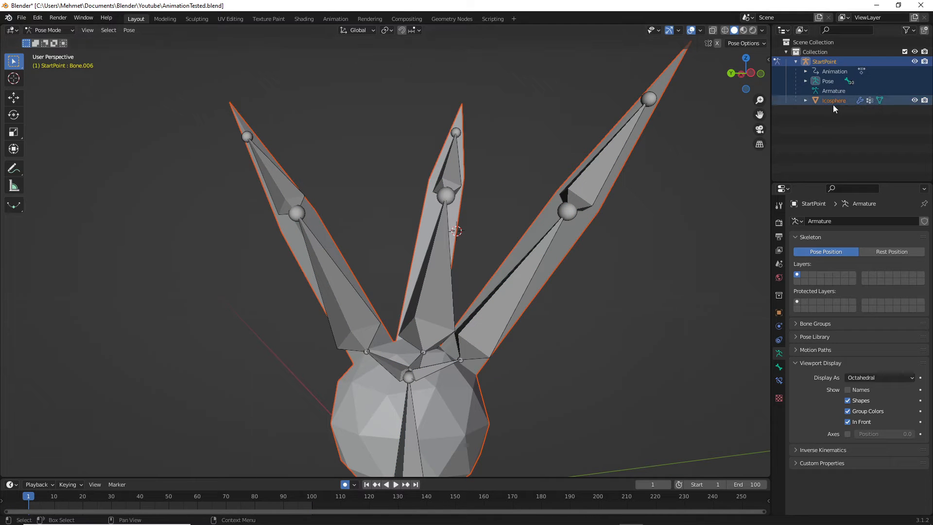
{"action": "mouse_move", "coordinate": [413, 216]}
{"action": "middle_mouse_down"}
{"action": "mouse_move", "coordinate": [393, 217]}
{"action": "mouse_move", "coordinate": [440, 249]}
{"action": "mouse_move", "coordinate": [412, 246]}
{"action": "mouse_move", "coordinate": [404, 218]}
{"action": "middle_mouse_up"}
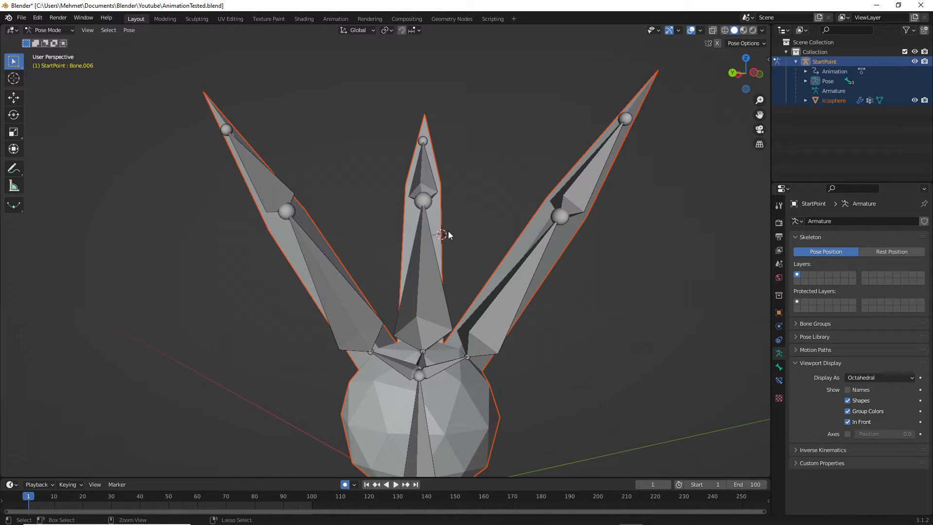
{"action": "key", "text": "ctrl+p"}
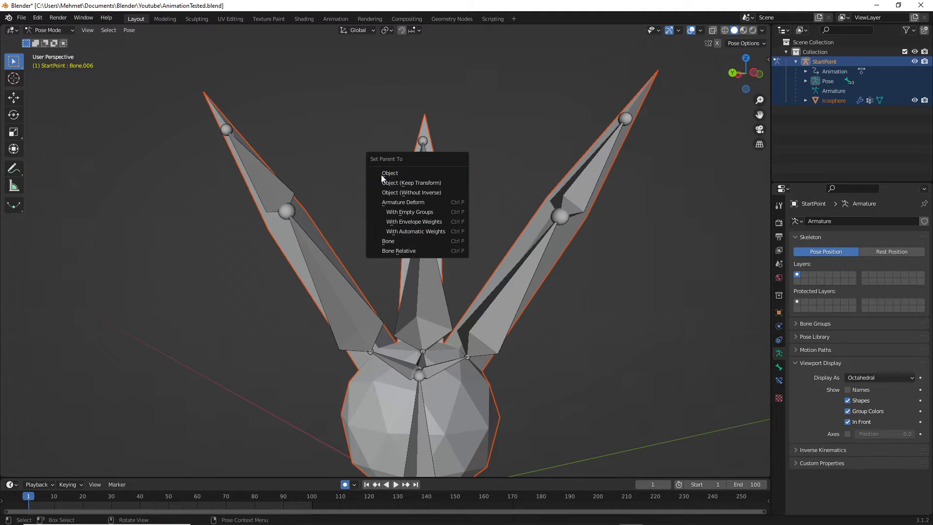
{"action": "left_click", "coordinate": [436, 233]}
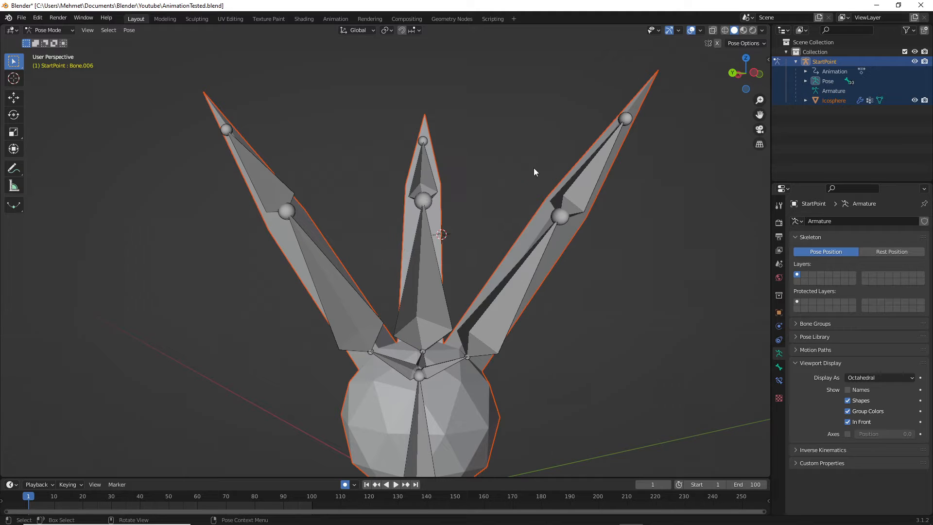
Step: Try moving the outer bone of the right-hand tentacle while the StartPoint armature is in Edit Mode
{"action": "key", "text": "Tab"}
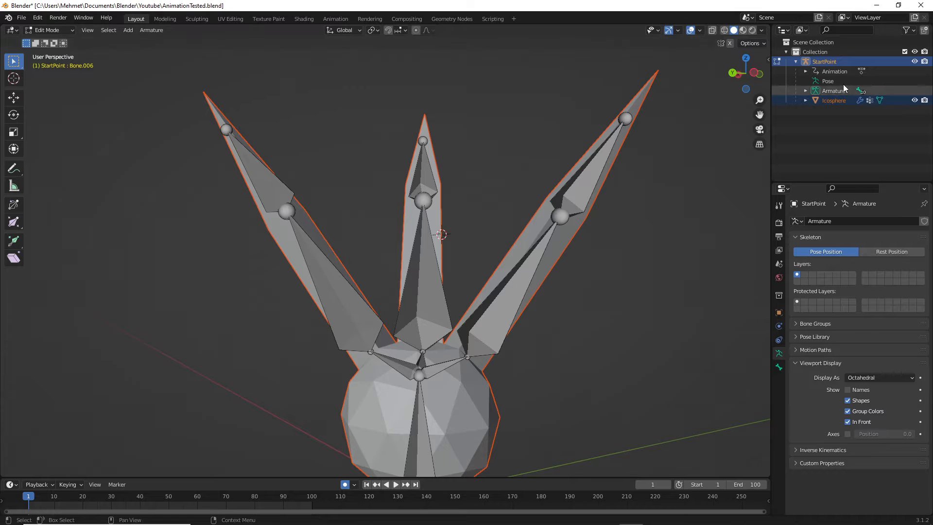
{"action": "left_click", "coordinate": [825, 62]}
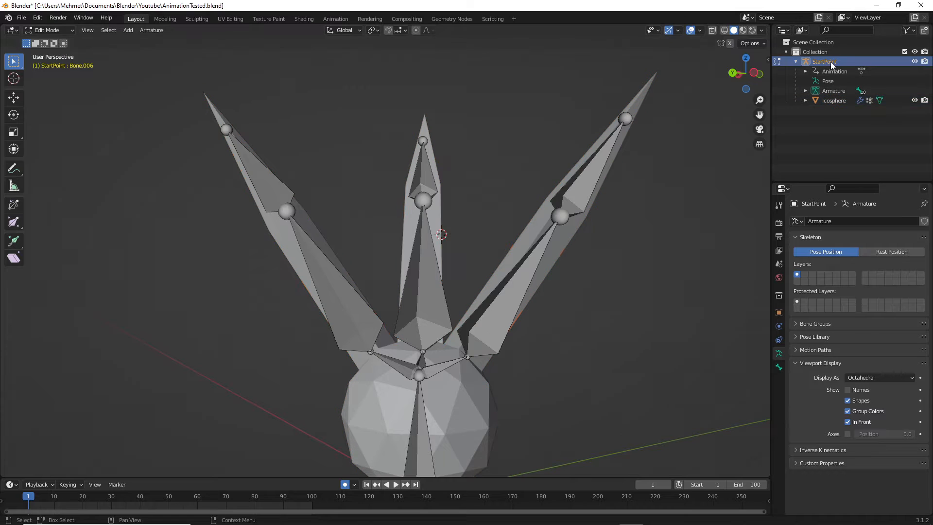
{"action": "left_click", "coordinate": [833, 101]}
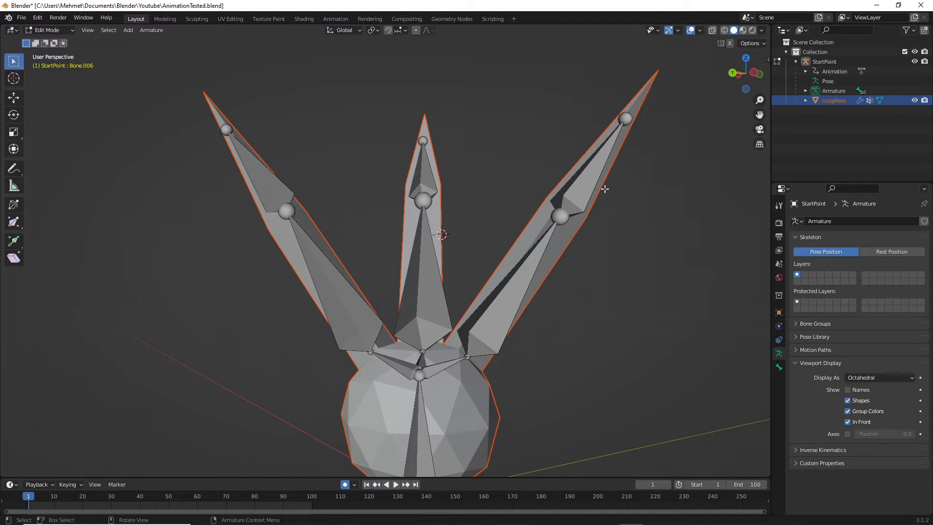
{"action": "left_click", "coordinate": [828, 64]}
{"action": "left_click", "coordinate": [585, 177]}
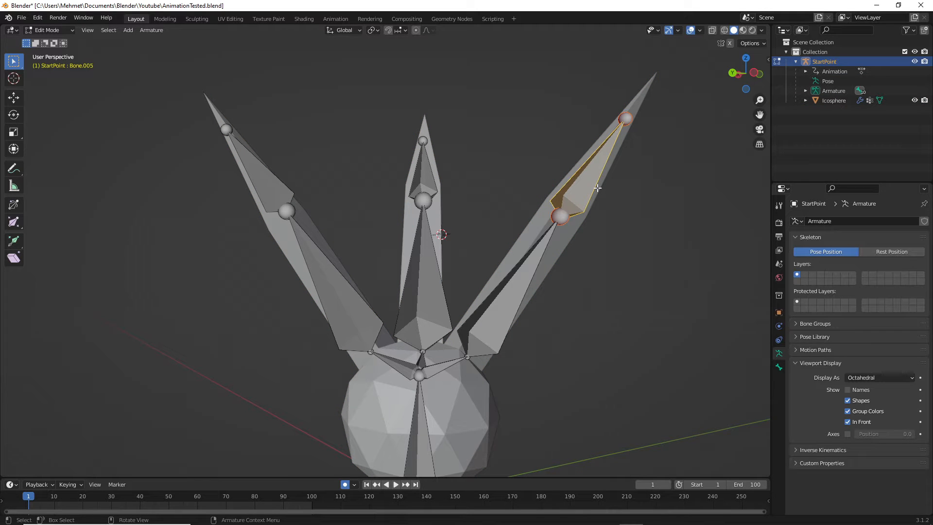
{"action": "key", "text": "g"}
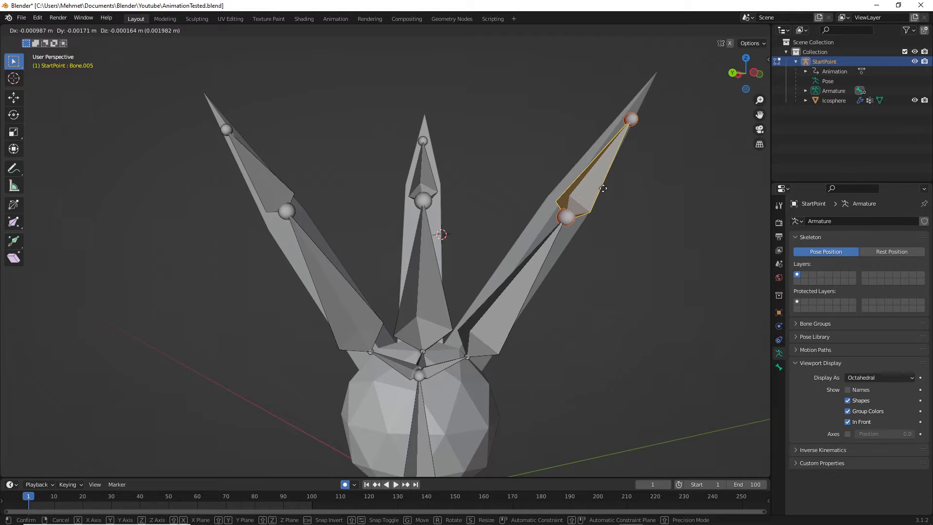
{"action": "left_click", "coordinate": [602, 191]}
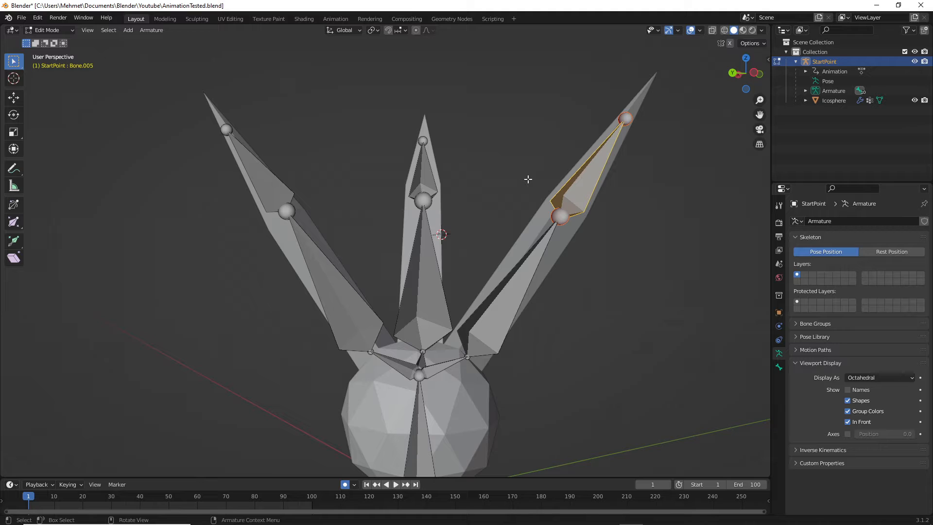
Step: Return the armature to Pose Mode, test the mesh deformation by rotating the right-hand outer bone inward, and undo the pose change
{"action": "key", "text": "ctrl+Tab"}
{"action": "left_click", "coordinate": [684, 115]}
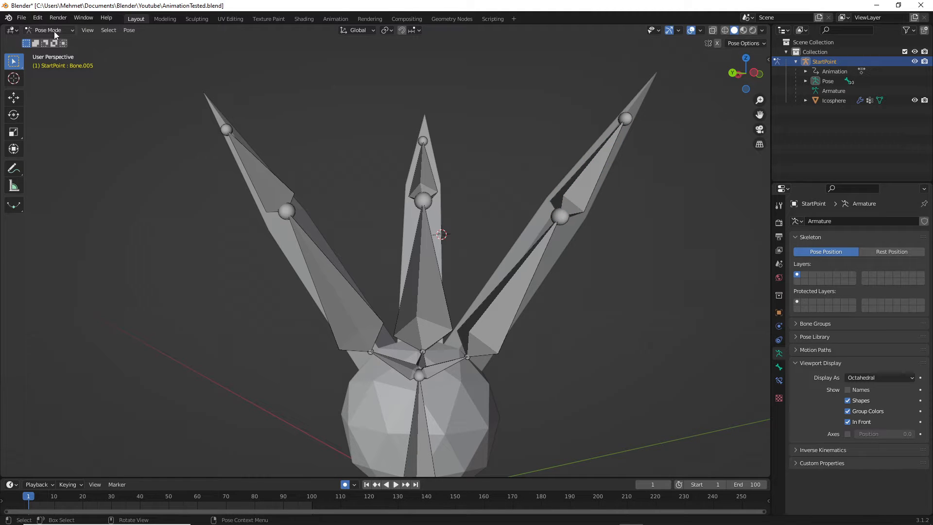
{"action": "left_click", "coordinate": [581, 181]}
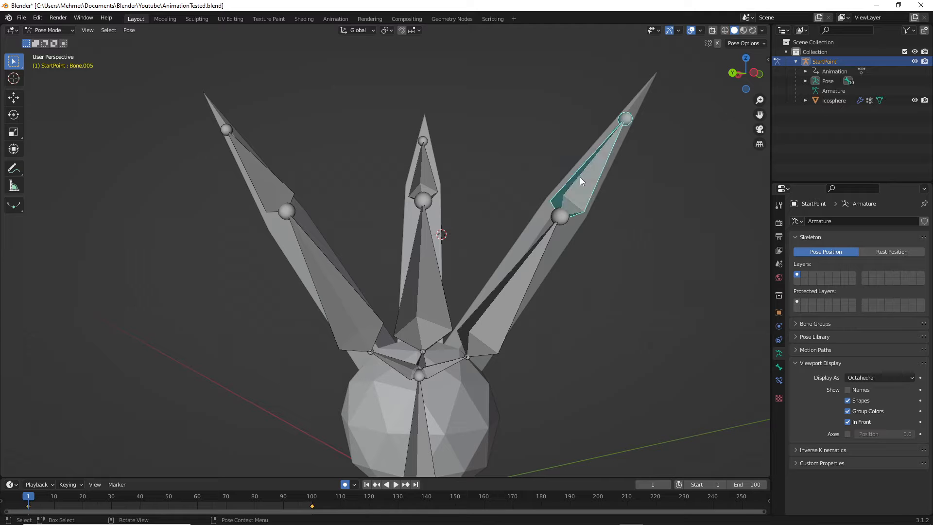
{"action": "key", "text": "r"}
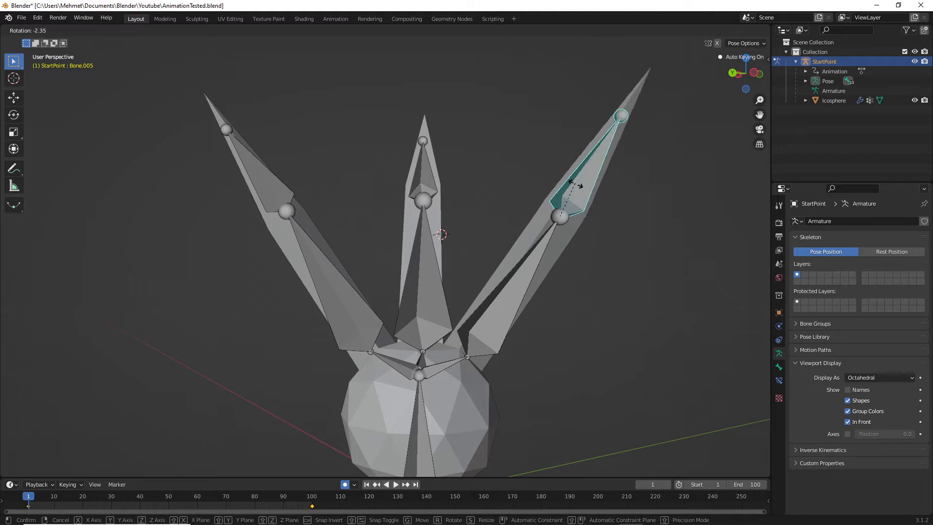
{"action": "left_click", "coordinate": [567, 185]}
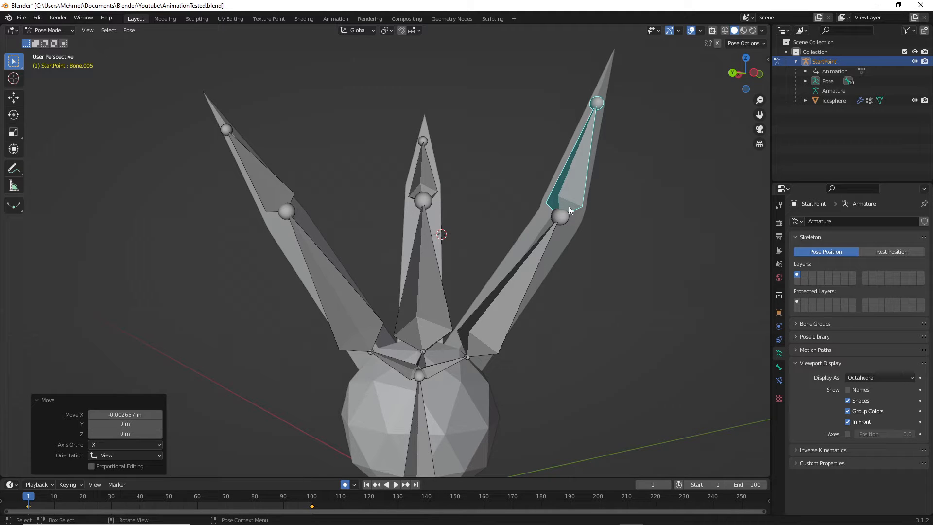
{"action": "mouse_move", "coordinate": [591, 209]}
{"action": "middle_mouse_down"}
{"action": "mouse_move", "coordinate": [453, 202]}
{"action": "mouse_move", "coordinate": [537, 258]}
{"action": "mouse_move", "coordinate": [602, 193]}
{"action": "mouse_move", "coordinate": [586, 221]}
{"action": "middle_mouse_up"}
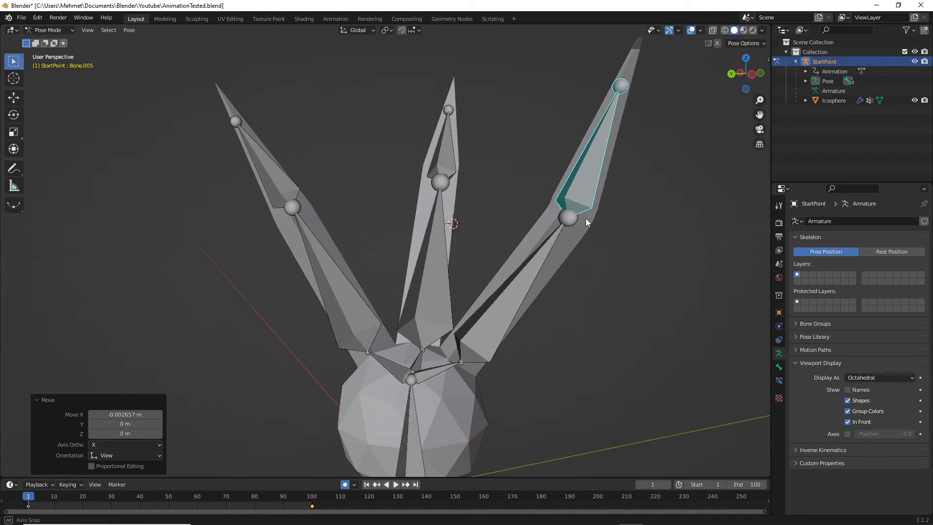
{"action": "key", "text": "ctrl+z"}
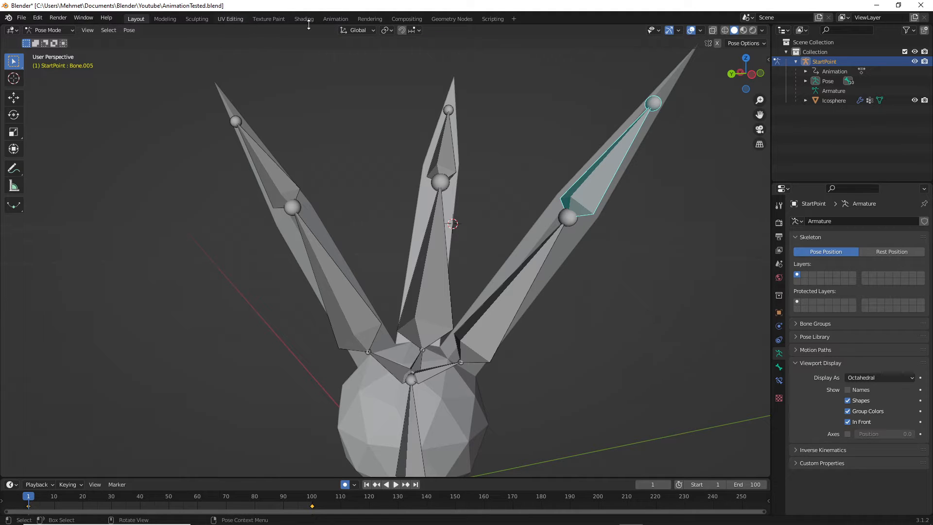
Step: Switch to the Animation workspace and change the Dope Sheet to the Action Editor
{"action": "left_click", "coordinate": [334, 18]}
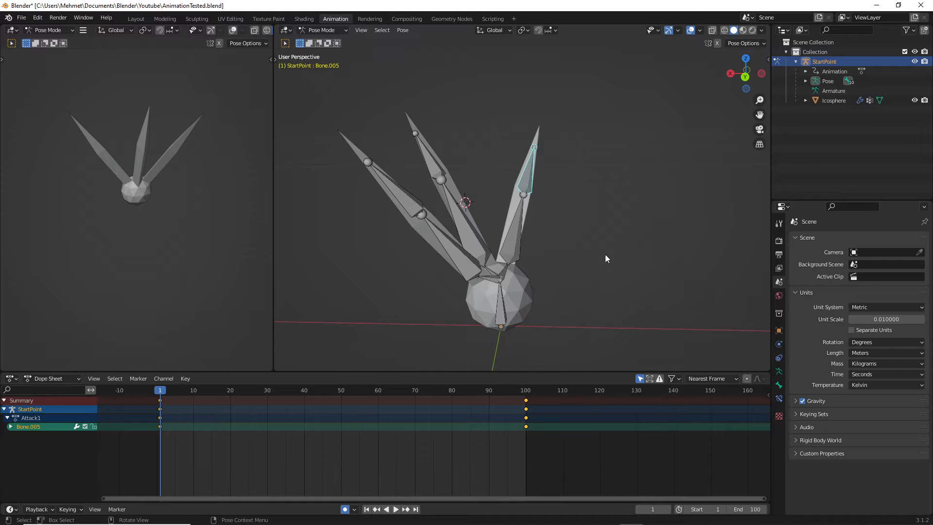
{"action": "scroll", "coordinate": [501, 187], "scroll_direction": "down", "scroll_amount": 3}
{"action": "mouse_move", "coordinate": [515, 192]}
{"action": "middle_mouse_down"}
{"action": "mouse_move", "coordinate": [494, 203]}
{"action": "mouse_move", "coordinate": [471, 189]}
{"action": "mouse_move", "coordinate": [482, 207]}
{"action": "mouse_move", "coordinate": [514, 206]}
{"action": "middle_mouse_up"}
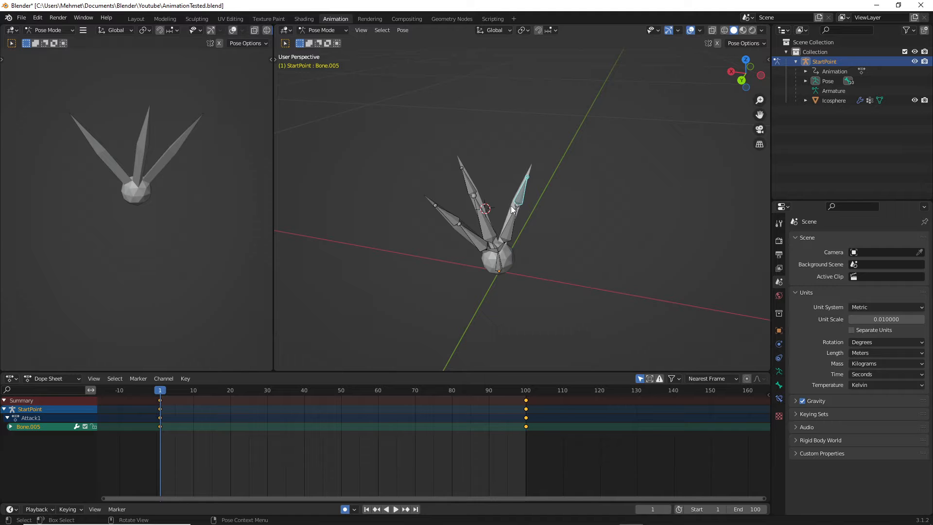
{"action": "scroll", "coordinate": [529, 214], "scroll_direction": "up", "scroll_amount": 3}
{"action": "middle_click_drag", "start_coordinate": [544, 200], "coordinate": [521, 182]}
{"action": "left_click", "coordinate": [64, 379]}
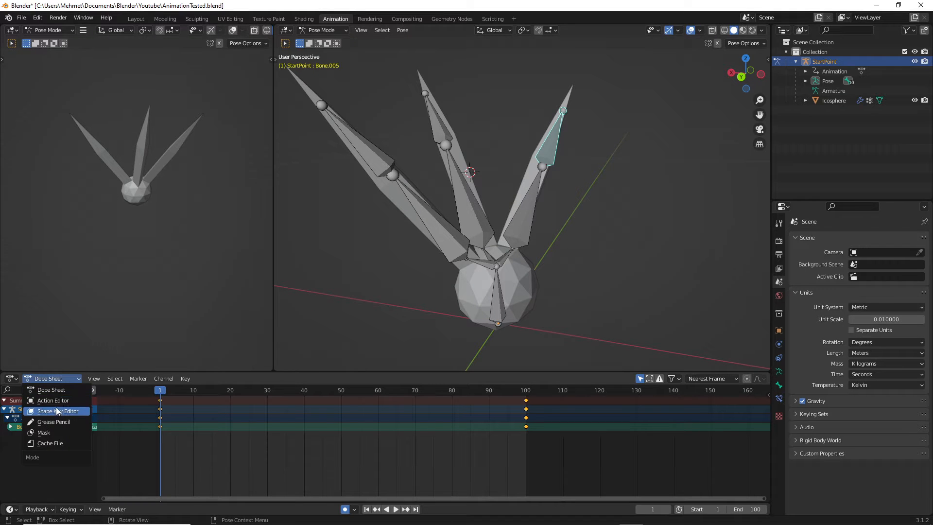
{"action": "left_click", "coordinate": [59, 404]}
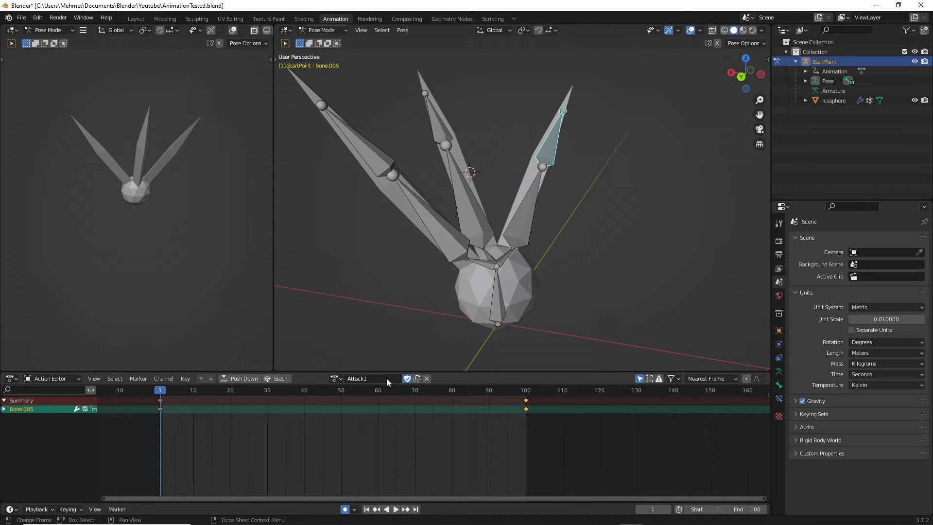
Step: Duplicate the Attack1 action and name the copy Attack2
{"action": "left_click", "coordinate": [416, 379]}
{"action": "left_click", "coordinate": [365, 379]}
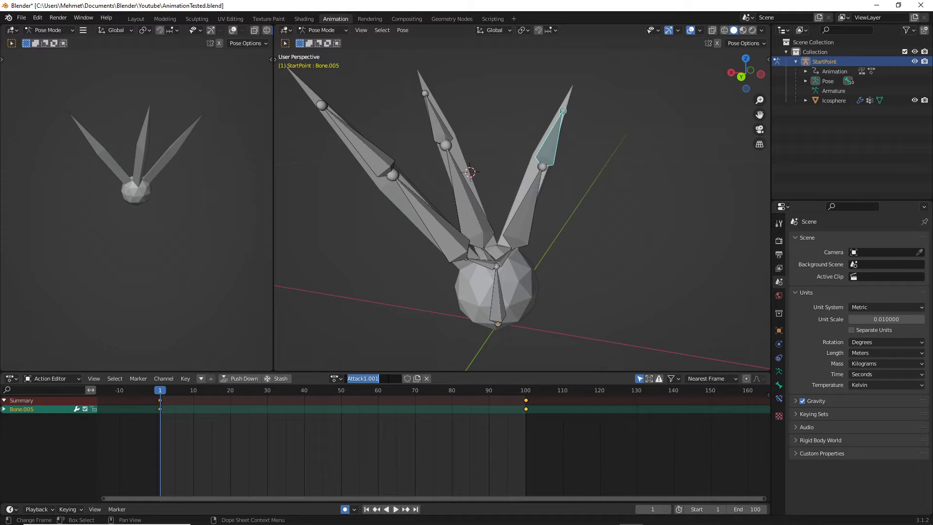
{"action": "type", "text": "Attack2"}
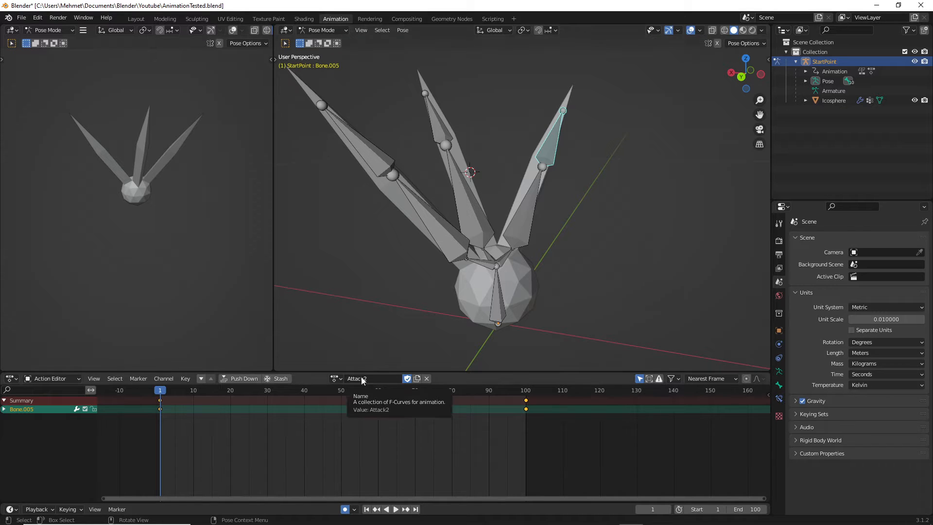
Step: Delete the Bone.005 channel with its keyframes from the Attack2 action
{"action": "scroll", "coordinate": [417, 417], "scroll_direction": "down", "scroll_amount": 3}
{"action": "scroll", "coordinate": [414, 419], "scroll_direction": "up", "scroll_amount": 3}
{"action": "scroll", "coordinate": [414, 419], "scroll_direction": "down", "scroll_amount": 2}
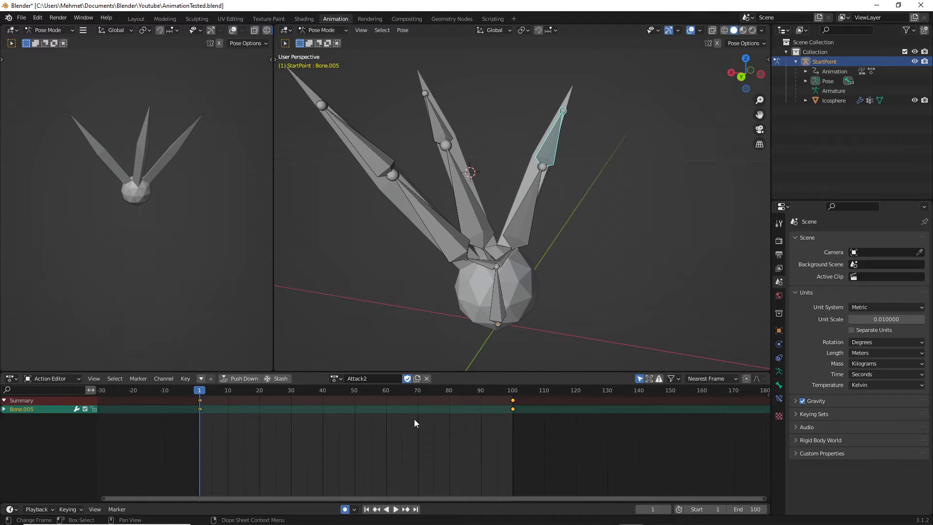
{"action": "scroll", "coordinate": [414, 419], "scroll_direction": "up", "scroll_amount": 2}
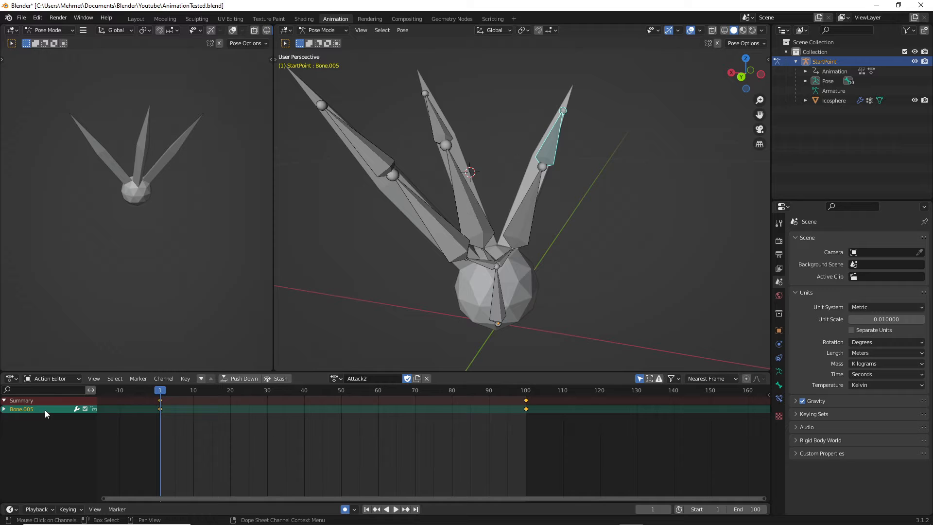
{"action": "key", "text": "x"}
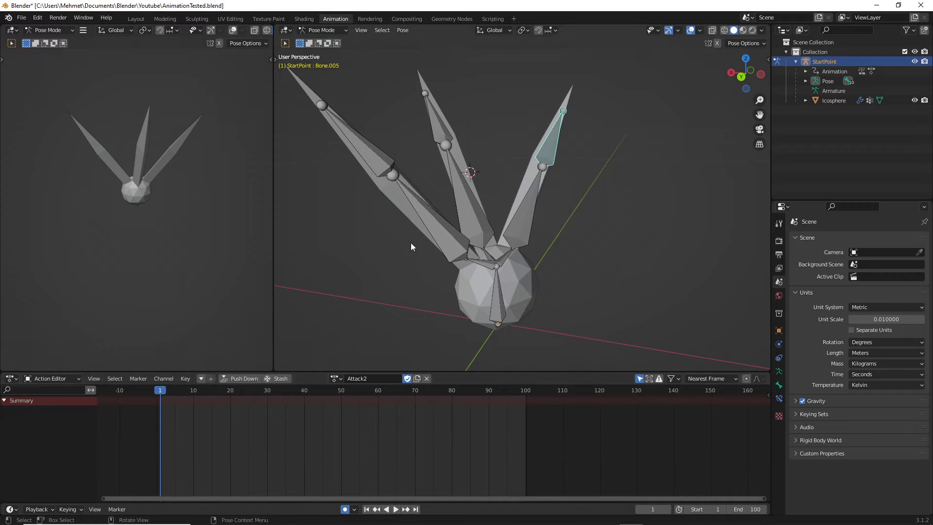
Step: Deselect the posed bone so that no bone of the armature is selected
{"action": "middle_click_drag", "start_coordinate": [410, 244], "coordinate": [492, 240]}
{"action": "left_click", "coordinate": [525, 256]}
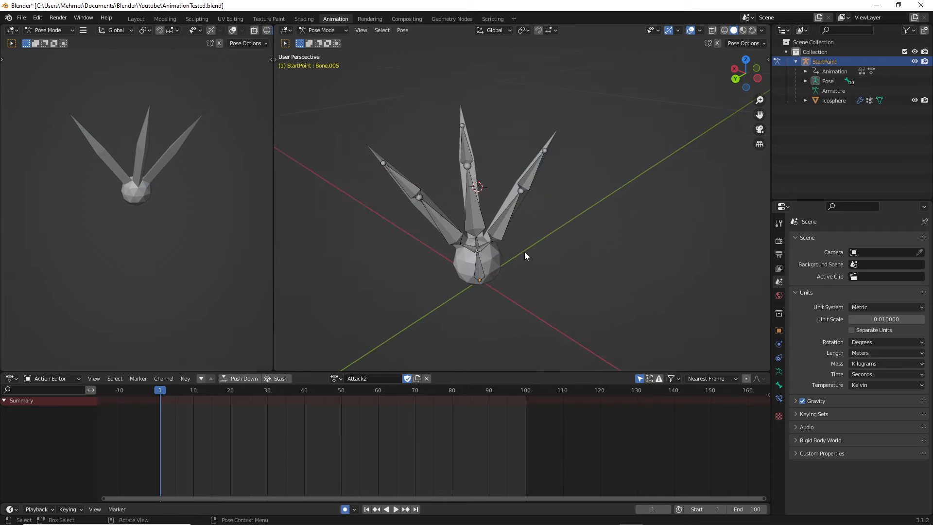
{"action": "middle_click_drag", "start_coordinate": [500, 290], "coordinate": [423, 252]}
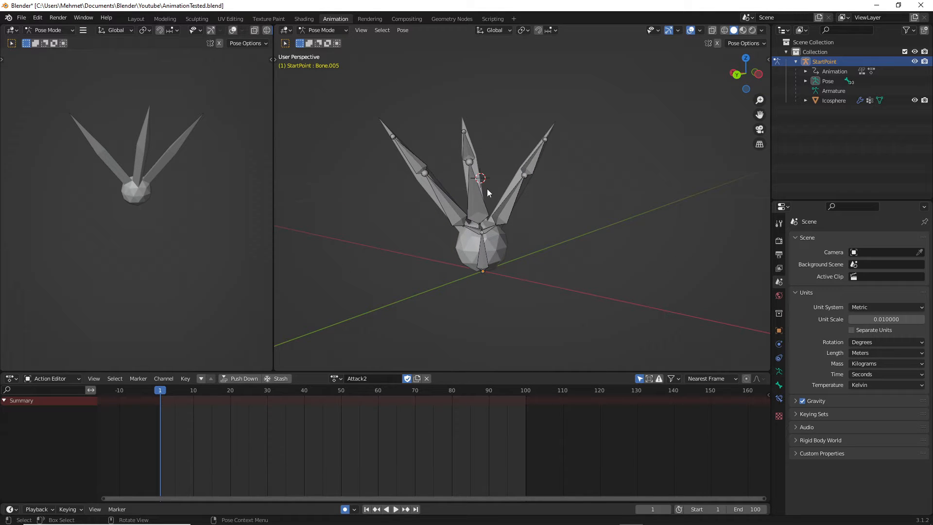
Step: Select every bone of the armature and insert Location & Rotation keyframes at frame 1 of the Attack2 action
{"action": "key", "text": "a"}
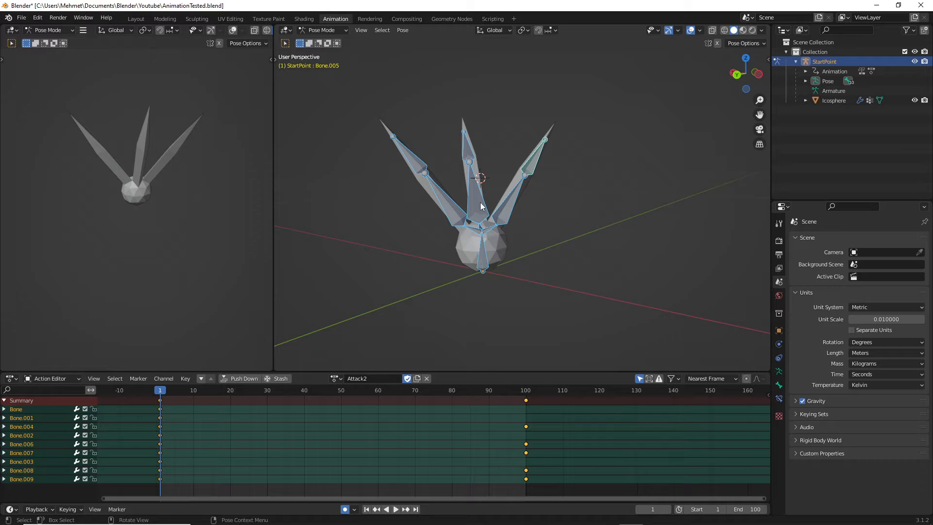
{"action": "key", "text": "space"}
{"action": "mouse_move", "coordinate": [178, 395]}
{"action": "left_mouse_down"}
{"action": "mouse_move", "coordinate": [159, 394]}
{"action": "mouse_move", "coordinate": [187, 395]}
{"action": "mouse_move", "coordinate": [160, 392]}
{"action": "left_mouse_up"}
{"action": "key", "text": "space"}
{"action": "key", "text": "i"}
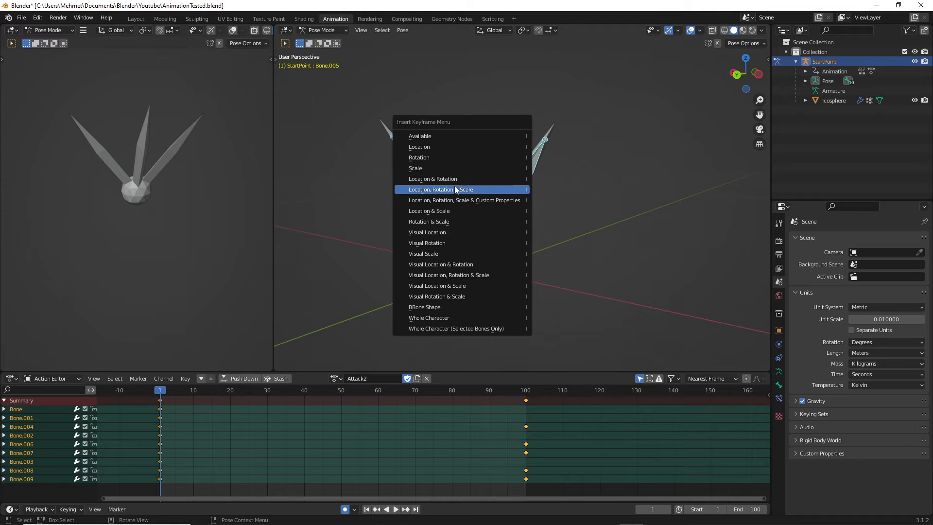
{"action": "left_click", "coordinate": [430, 181]}
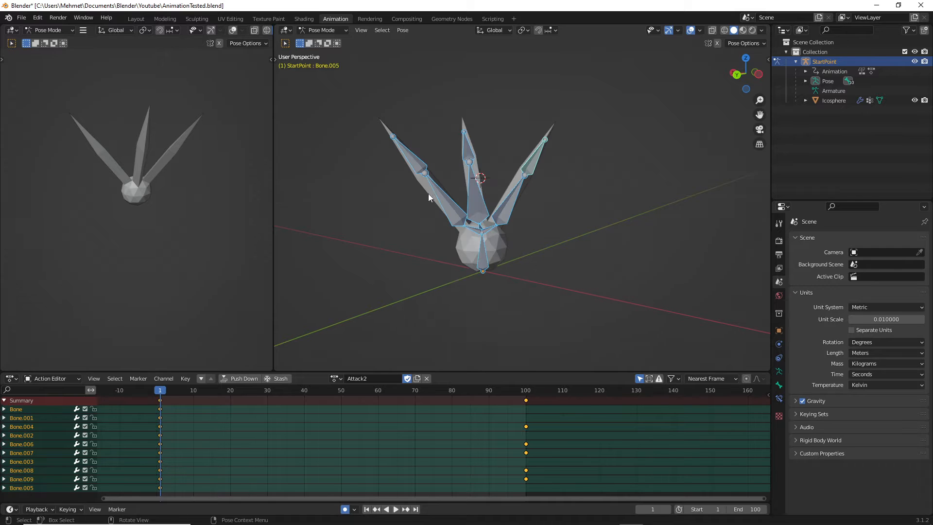
Step: Enlarge the Action Editor area and turn off automatic keyframing
{"action": "scroll", "coordinate": [299, 401], "scroll_direction": "down", "scroll_amount": 3}
{"action": "scroll", "coordinate": [334, 436], "scroll_direction": "up", "scroll_amount": 2}
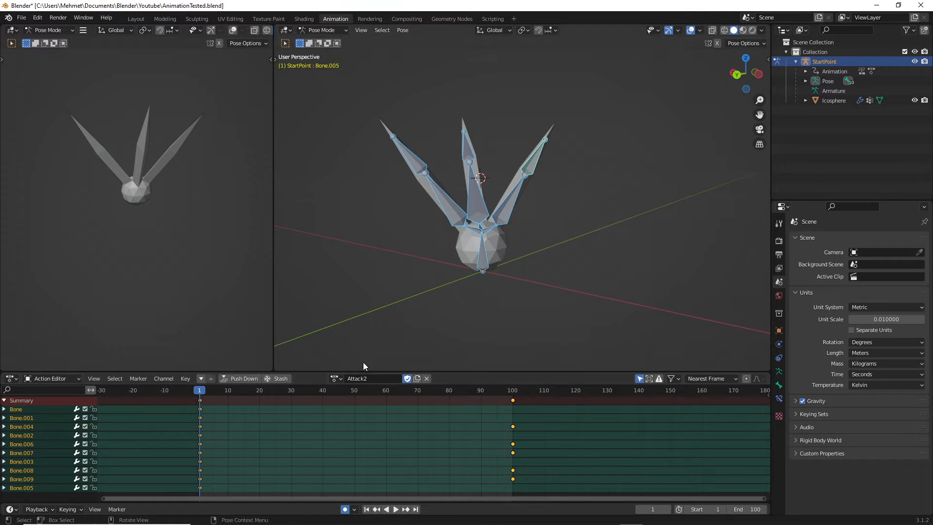
{"action": "left_click_drag", "start_coordinate": [380, 371], "coordinate": [379, 316]}
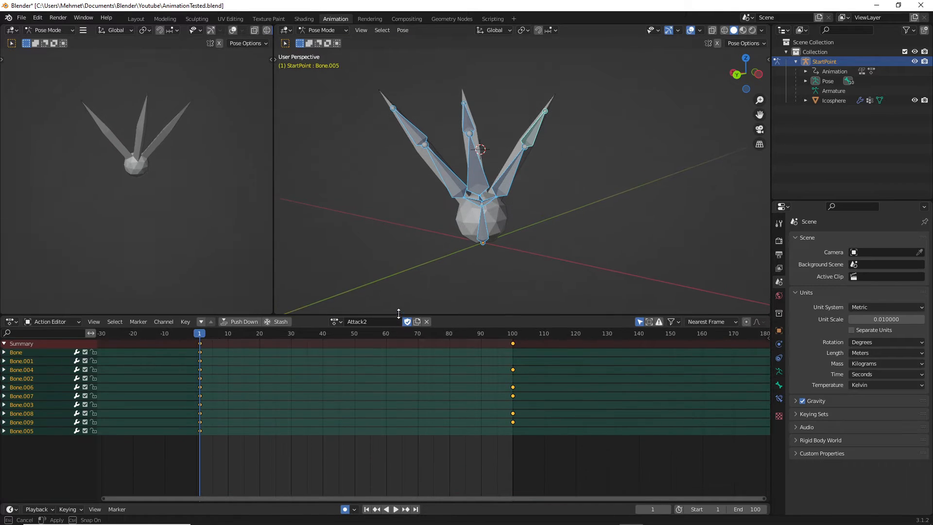
{"action": "scroll", "coordinate": [183, 417], "scroll_direction": "up", "scroll_amount": 2}
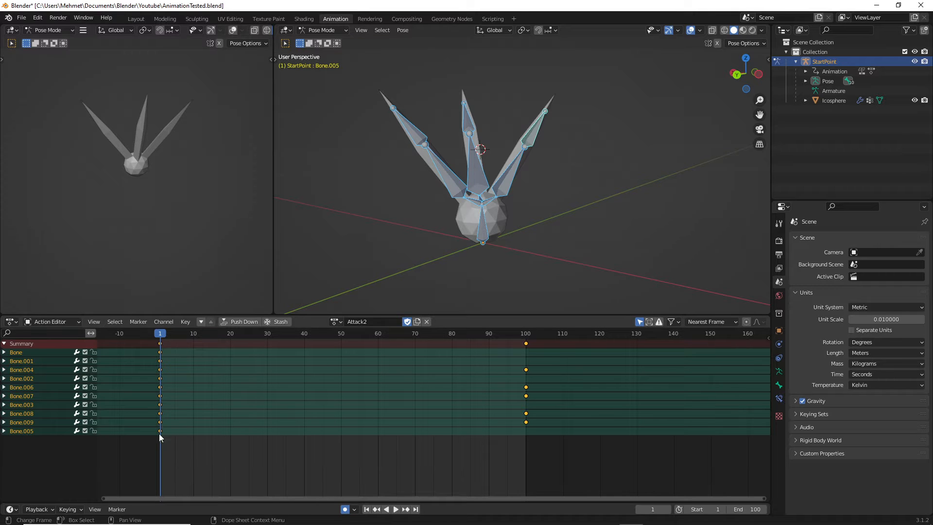
{"action": "left_click", "coordinate": [527, 343]}
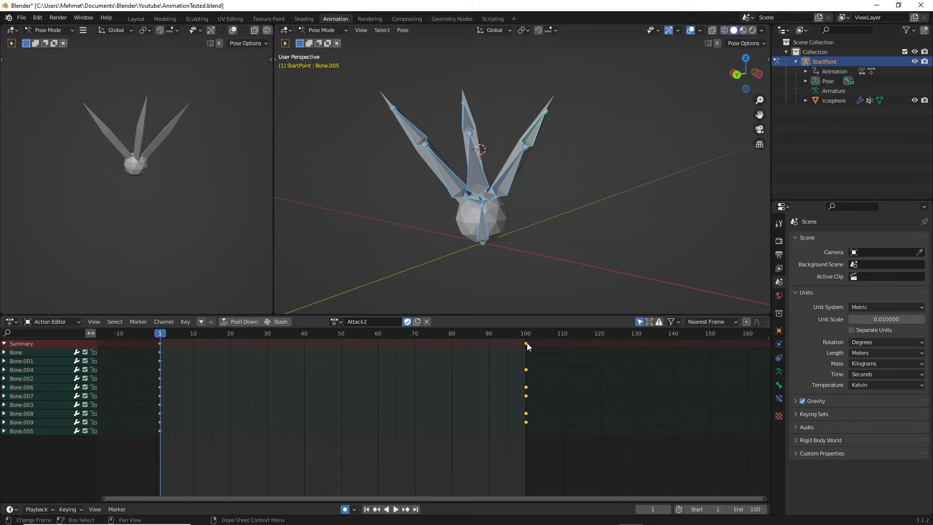
{"action": "left_click", "coordinate": [345, 508]}
Step: Scrub through the action to frame 87 and delete all bone keyframes at frame 100
{"action": "left_click_drag", "start_coordinate": [168, 334], "coordinate": [478, 334]}
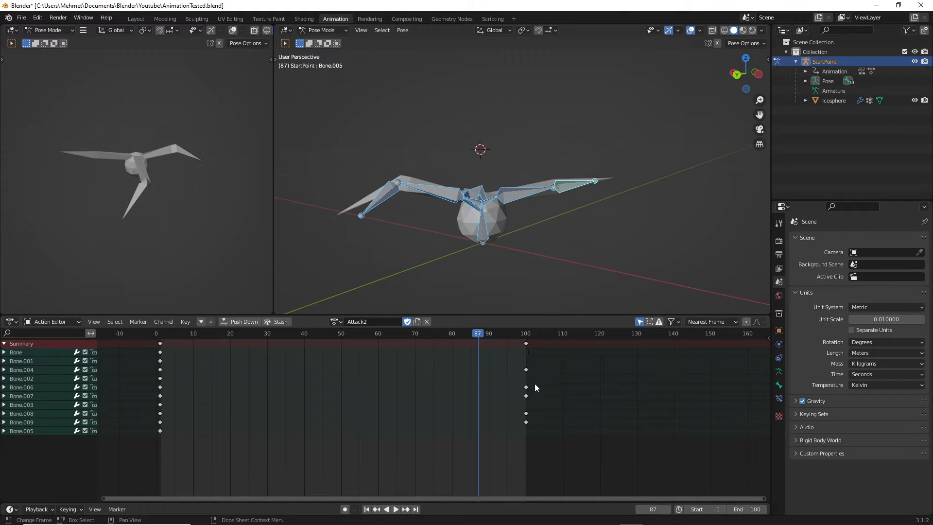
{"action": "left_click", "coordinate": [525, 422]}
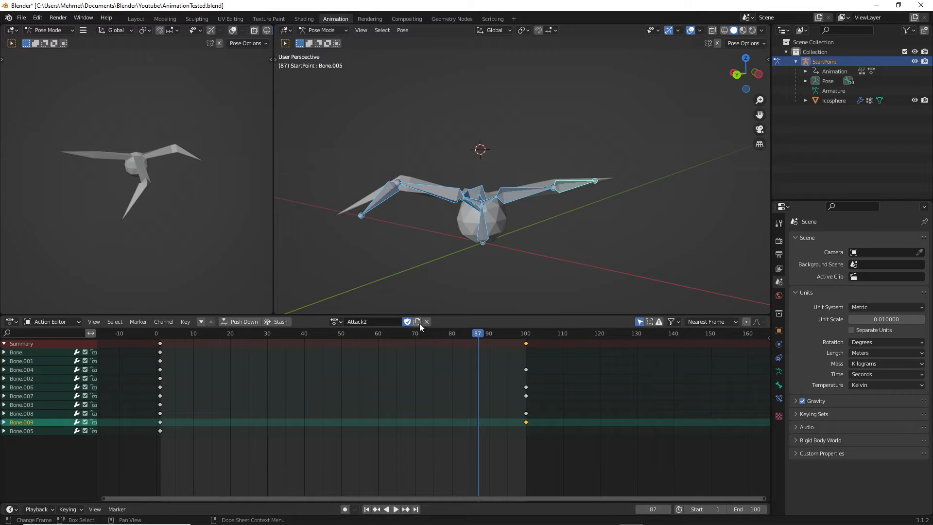
{"action": "left_click", "coordinate": [527, 343]}
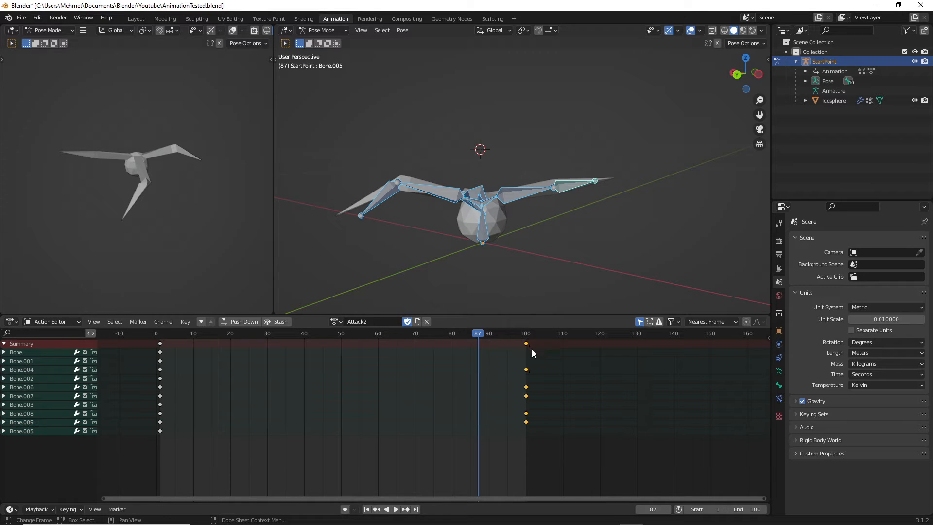
{"action": "key", "text": "b"}
{"action": "left_click_drag", "start_coordinate": [538, 442], "coordinate": [495, 342]}
{"action": "key", "text": "Delete"}
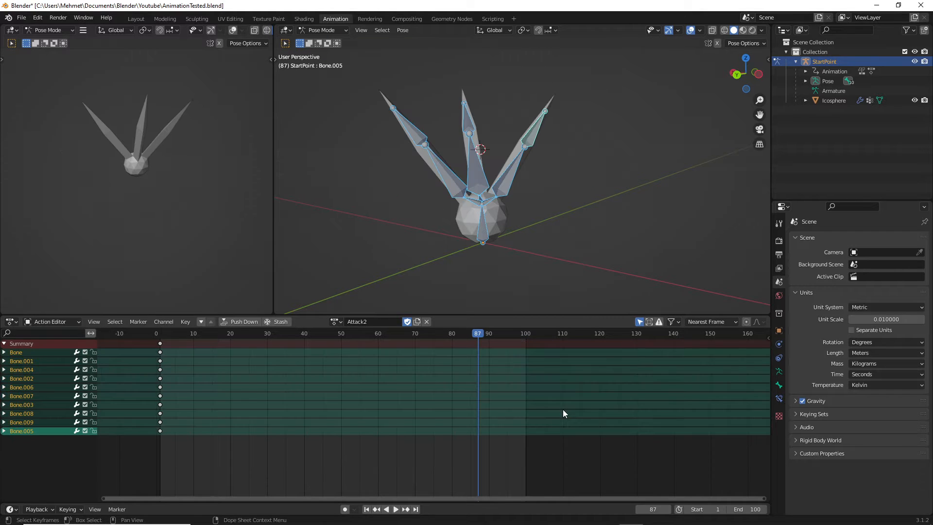
Step: Play the action from frame 1 as a check, and set the current frame to 60
{"action": "left_click_drag", "start_coordinate": [481, 339], "coordinate": [161, 331]}
{"action": "key", "text": "space"}
{"action": "key", "text": "space"}
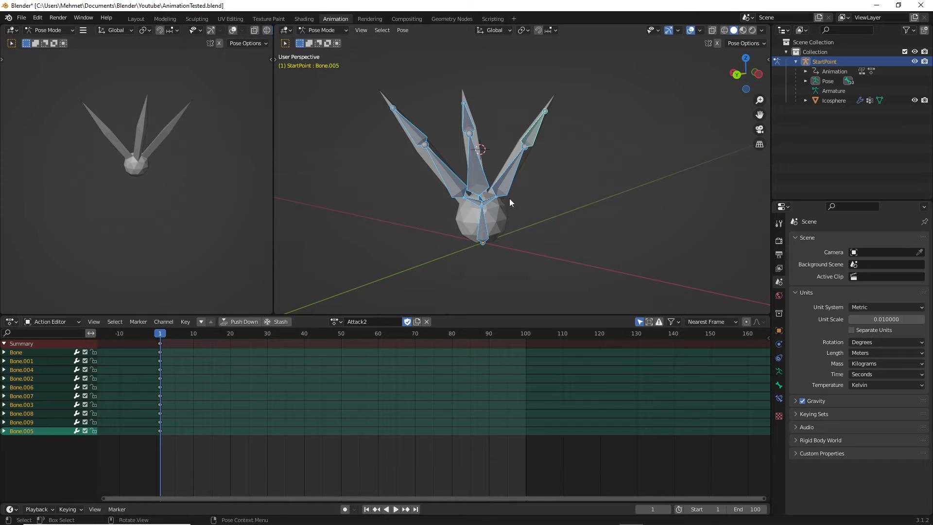
{"action": "left_click_drag", "start_coordinate": [161, 335], "coordinate": [380, 345]}
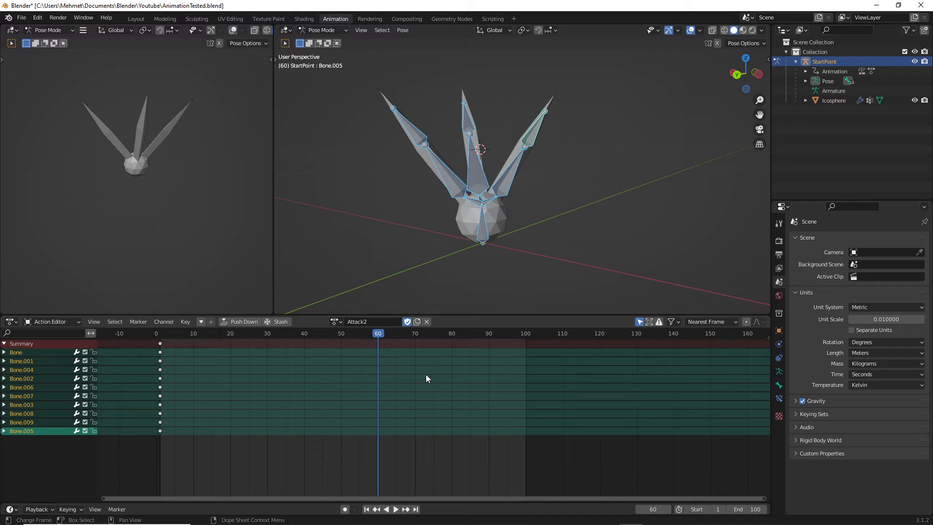
{"action": "mouse_move", "coordinate": [420, 378]}
{"action": "middle_mouse_down"}
{"action": "mouse_move", "coordinate": [437, 361]}
{"action": "mouse_move", "coordinate": [431, 392]}
{"action": "middle_mouse_up"}
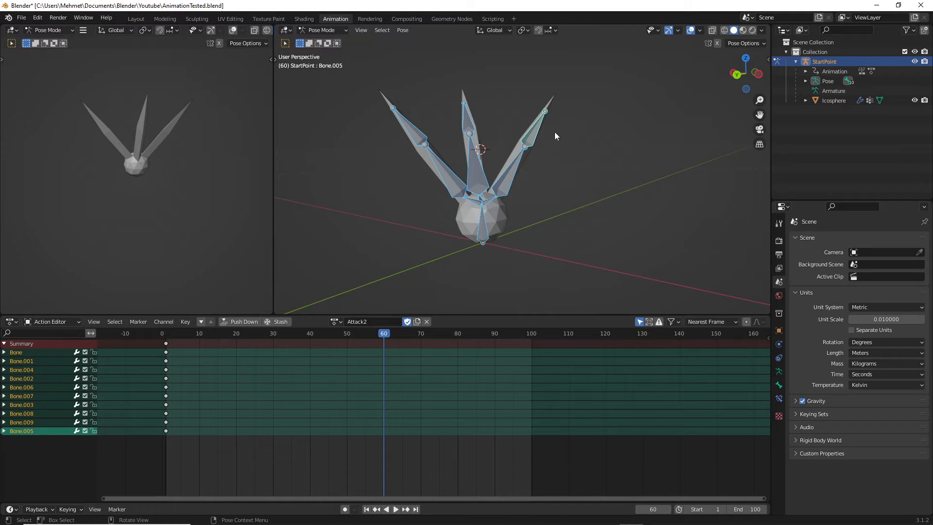
Step: Try bending the spike's tip bone Bone.005 outward at frame 60 without automatic keyframing
{"action": "left_click", "coordinate": [537, 133]}
{"action": "scroll", "coordinate": [542, 150], "scroll_direction": "up", "scroll_amount": 3}
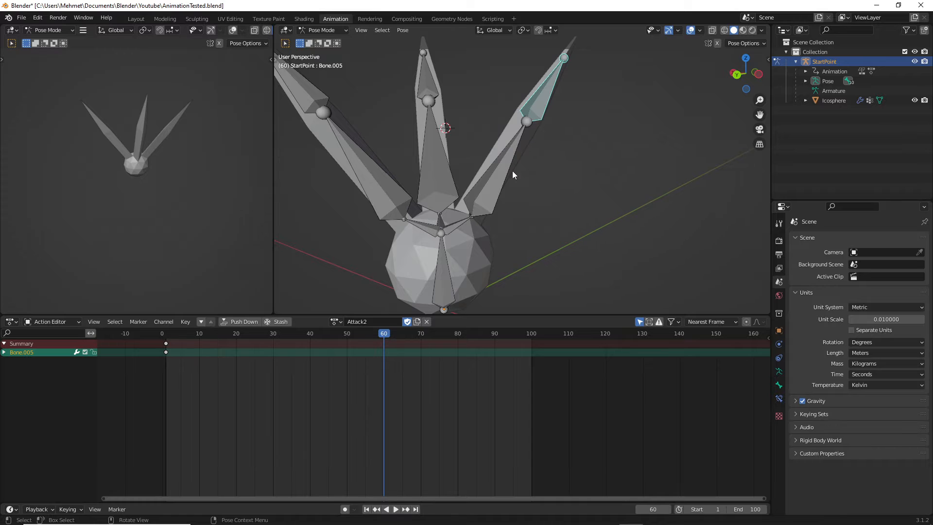
{"action": "scroll", "coordinate": [545, 178], "scroll_direction": "down", "scroll_amount": 4}
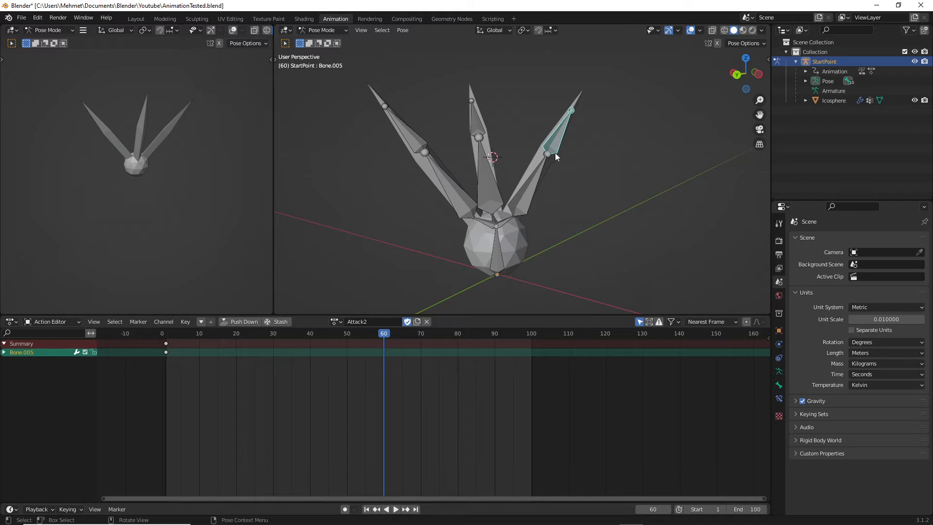
{"action": "key", "text": "g"}
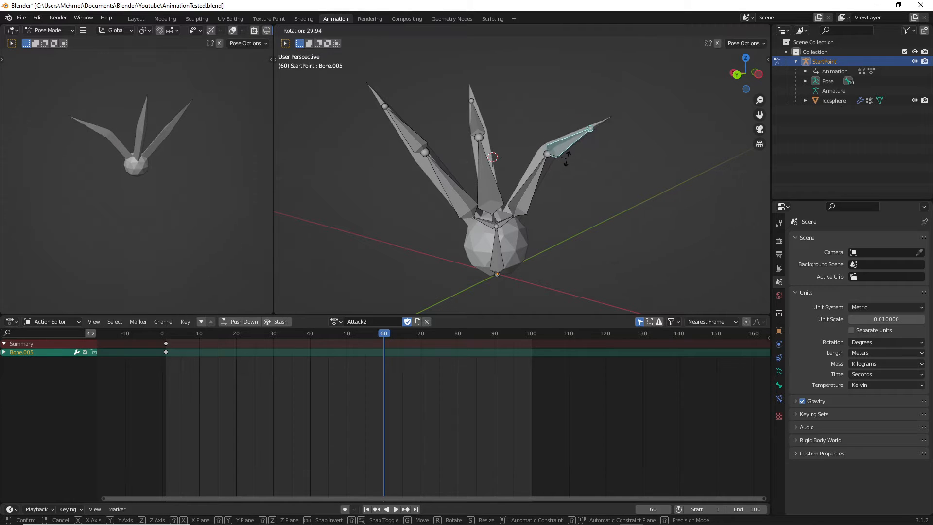
{"action": "left_click", "coordinate": [569, 165]}
Step: Select Bone.004 together with Bone.005 and rotate both downward by about 72 degrees
{"action": "left_click", "coordinate": [532, 194]}
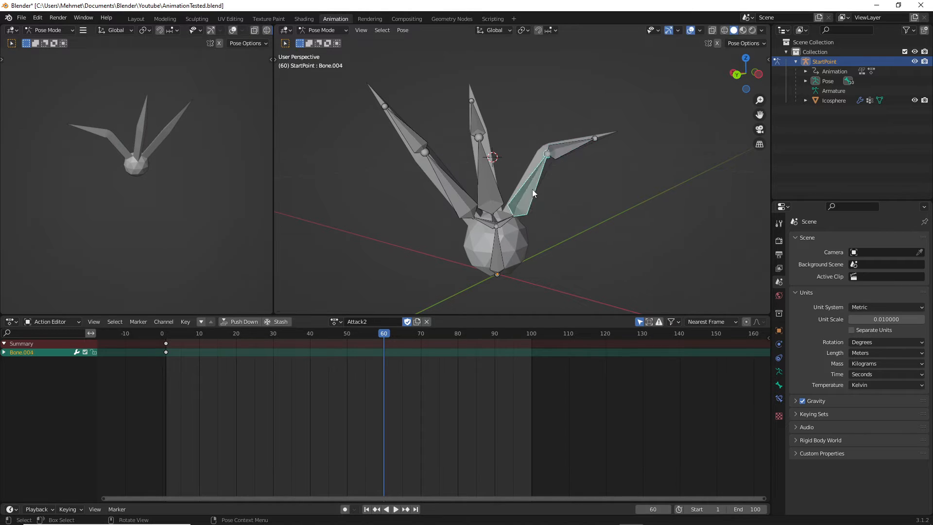
{"action": "left_click", "coordinate": [559, 147], "text": "shift"}
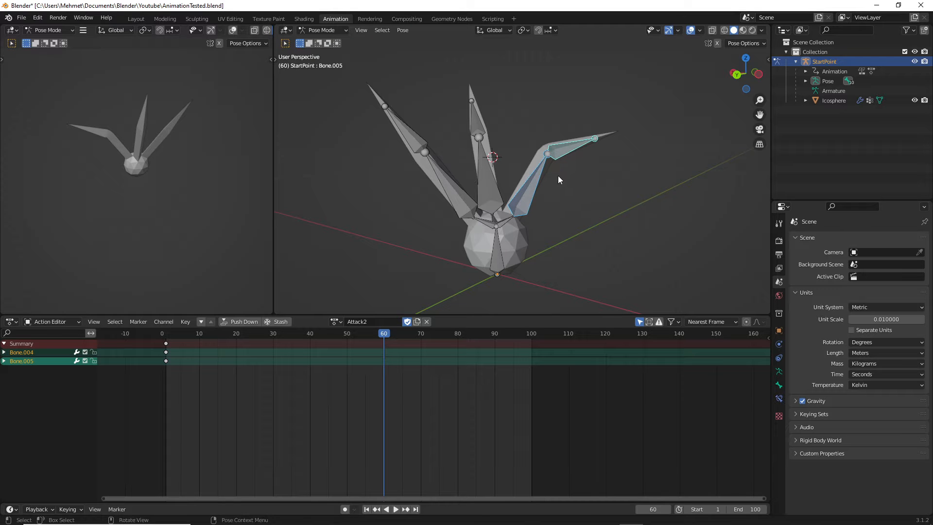
{"action": "key", "text": "r"}
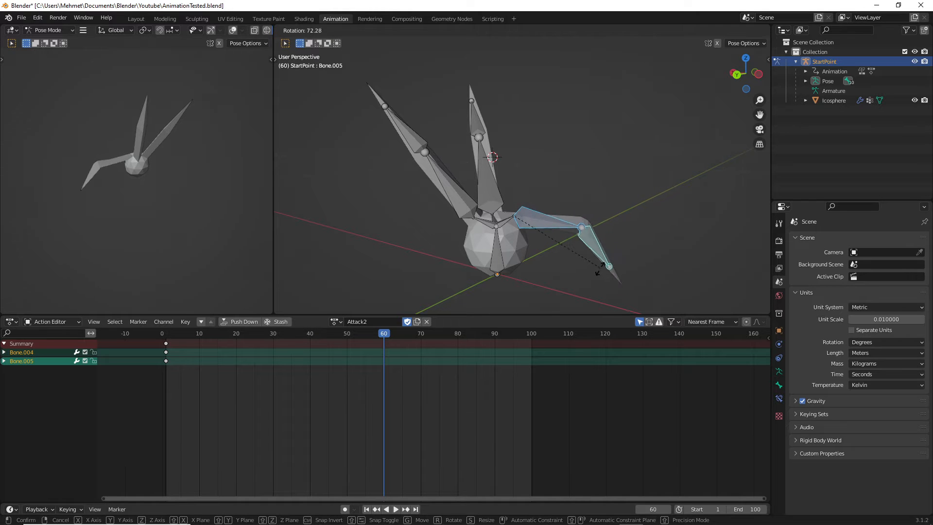
{"action": "left_click", "coordinate": [604, 275]}
Step: Bend the second spike's tip bone Bone.007 outward in two moves
{"action": "middle_click_drag", "start_coordinate": [641, 188], "coordinate": [564, 220]}
{"action": "left_click", "coordinate": [566, 126]}
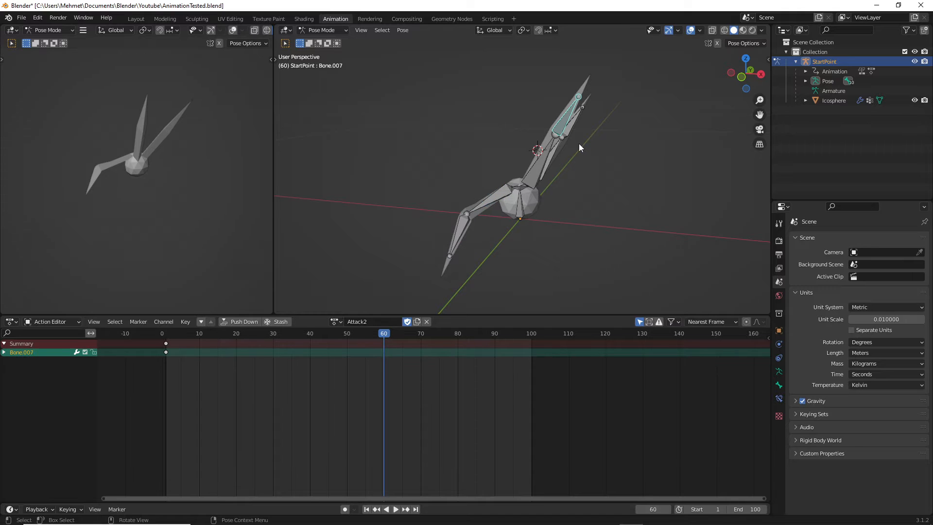
{"action": "key", "text": "g"}
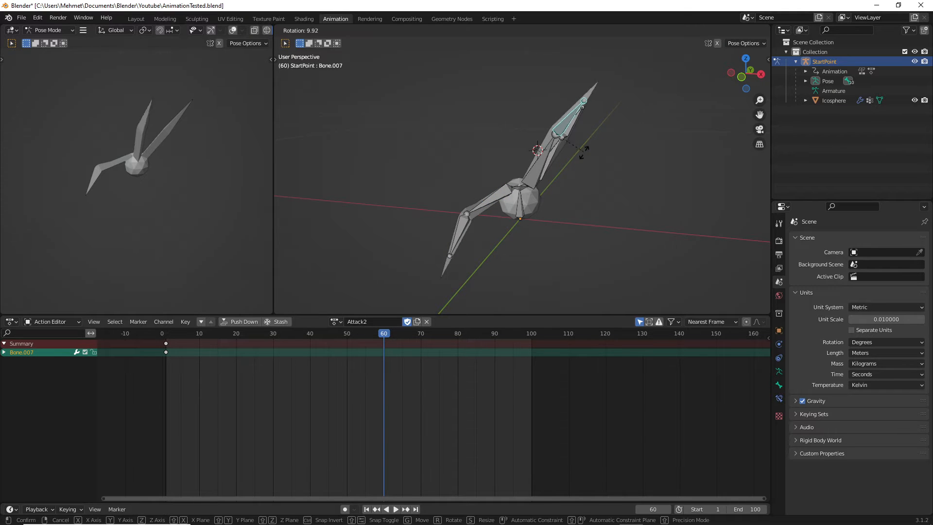
{"action": "left_click", "coordinate": [572, 167]}
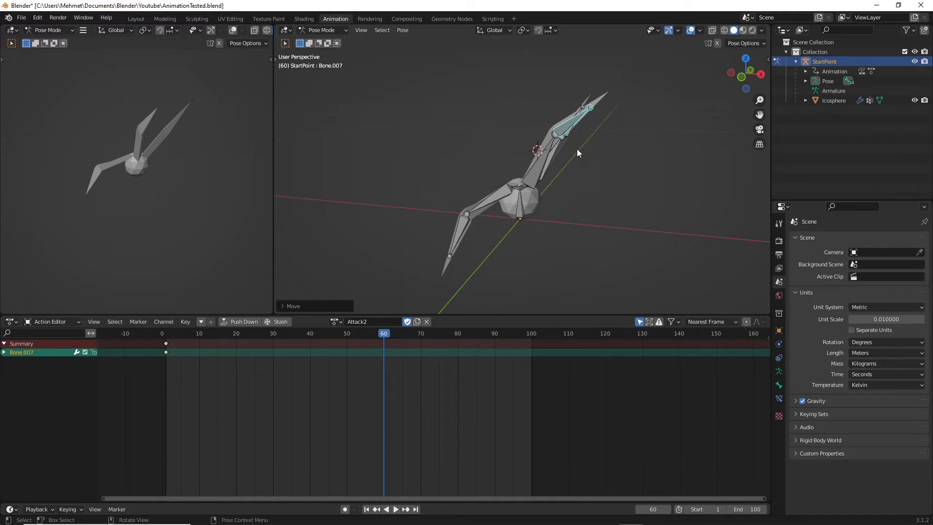
{"action": "key", "text": "g"}
{"action": "left_click", "coordinate": [598, 203]}
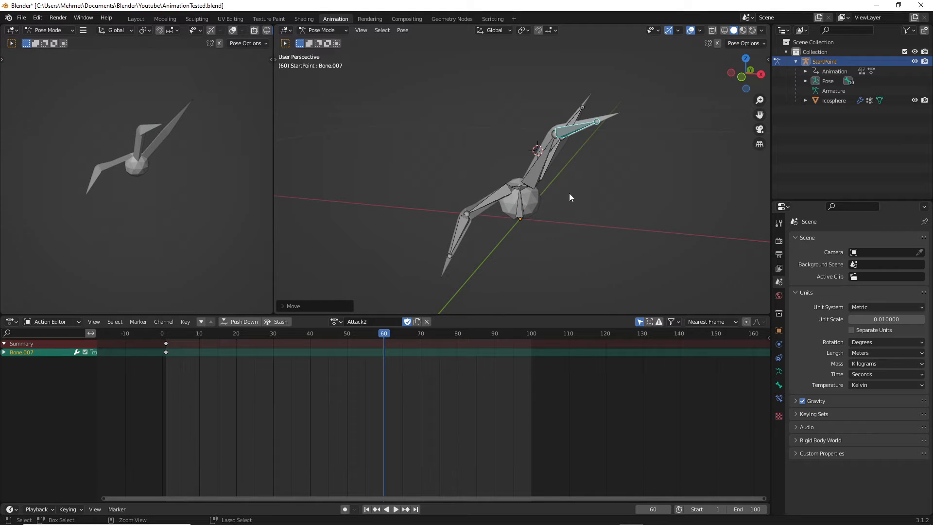
Step: Undo the pose changes made to Bone.007, Bone.004 and Bone.005
{"action": "key", "text": "ctrl+z"}
{"action": "key", "text": "ctrl+z"}
{"action": "key", "text": "ctrl+z"}
{"action": "key", "text": "ctrl+z"}
{"action": "key", "text": "ctrl+z"}
{"action": "key", "text": "ctrl+z"}
{"action": "key", "text": "ctrl+z"}
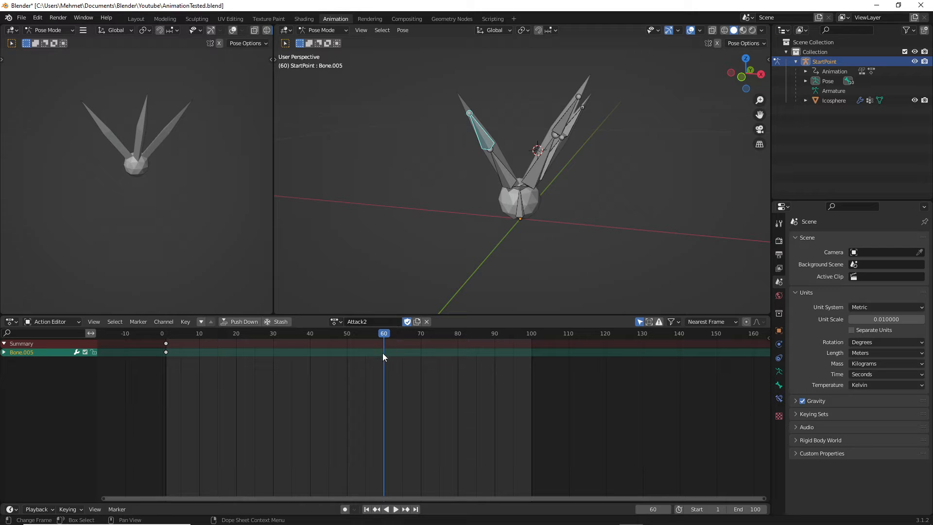
Step: Expand the Bone.005 channel in the Action Editor and turn on automatic keyframing
{"action": "left_click", "coordinate": [4, 351]}
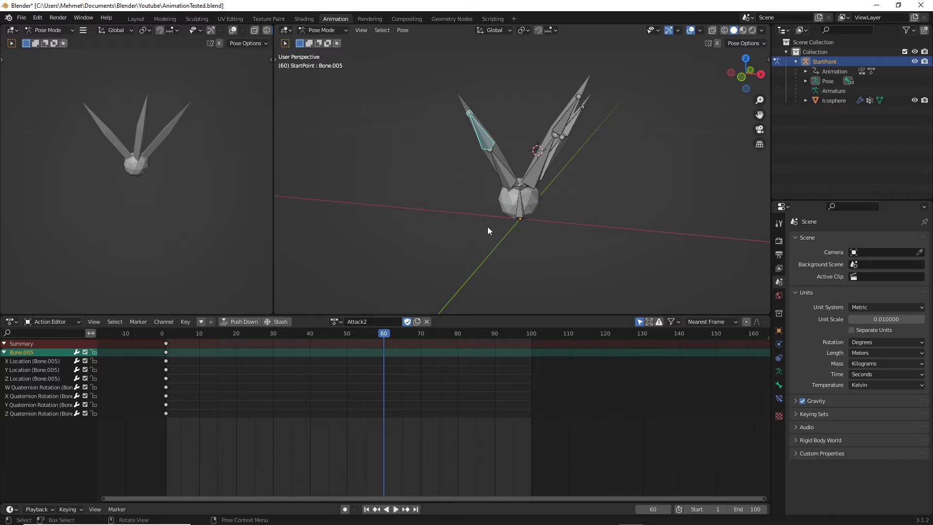
{"action": "left_click", "coordinate": [346, 509]}
Step: Enlarge the viewport area and bend the tip bone Bone.005 outward until nearly horizontal at frame 60
{"action": "middle_click_drag", "start_coordinate": [562, 125], "coordinate": [532, 172]}
{"action": "scroll", "coordinate": [535, 178], "scroll_direction": "up", "scroll_amount": 4}
{"action": "scroll", "coordinate": [536, 178], "scroll_direction": "down", "scroll_amount": 2}
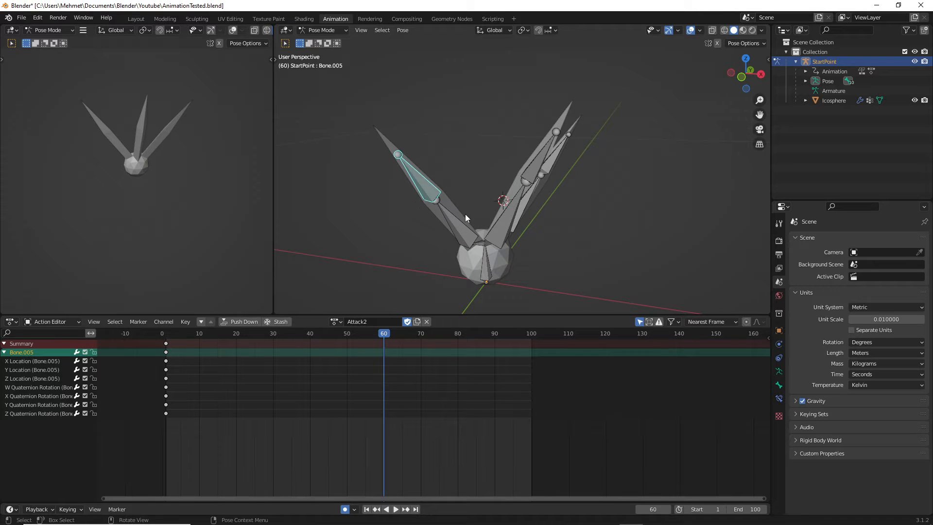
{"action": "middle_click_drag", "start_coordinate": [465, 214], "coordinate": [441, 261]}
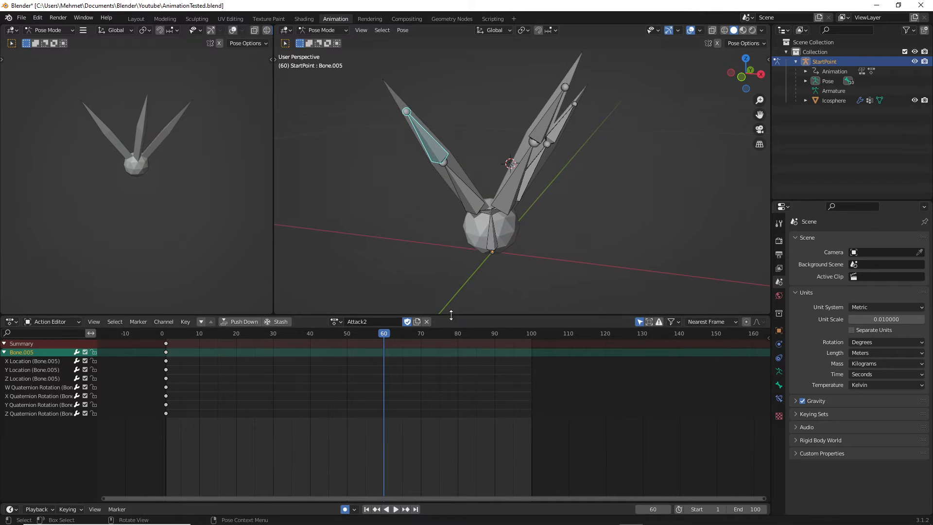
{"action": "left_click_drag", "start_coordinate": [451, 315], "coordinate": [457, 355]}
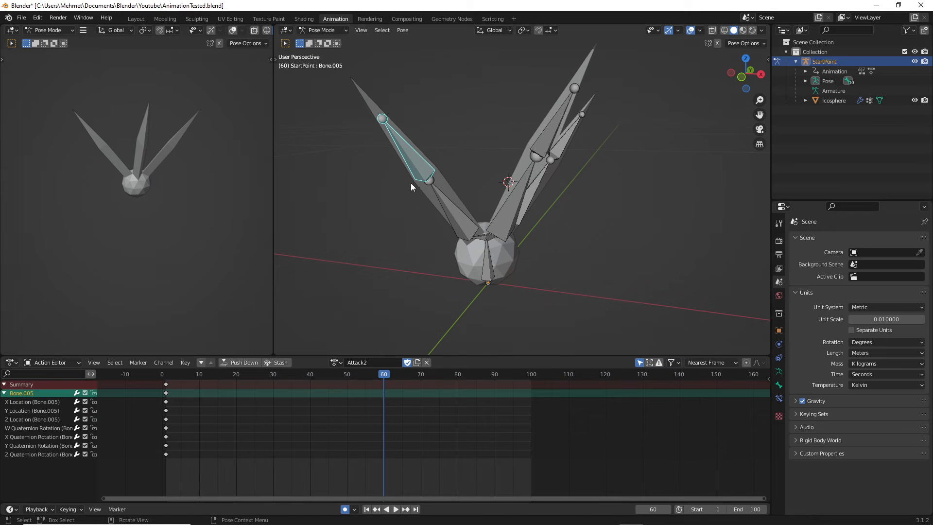
{"action": "key", "text": "g"}
{"action": "left_click", "coordinate": [410, 218]}
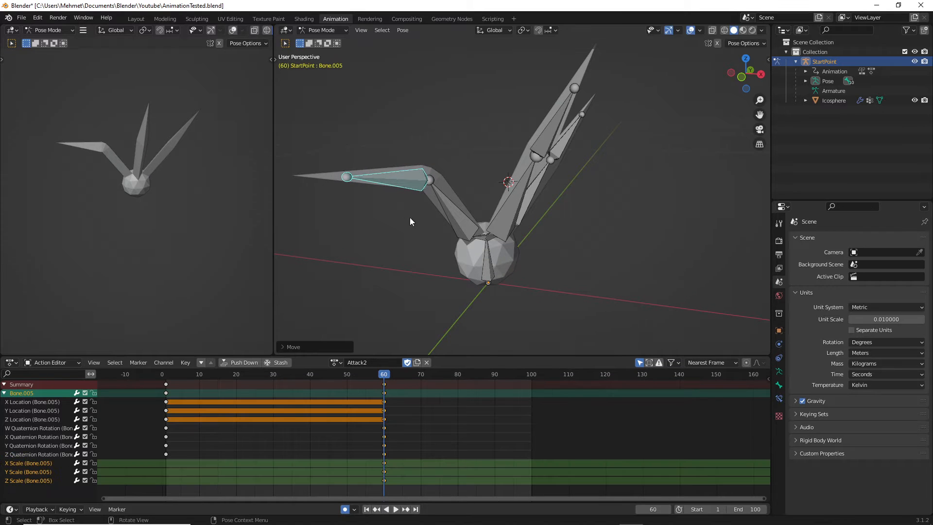
Step: Rotate Bone.004 and Bone.005 together downward by about 67 degrees at frame 60, and raise them slightly
{"action": "left_click", "coordinate": [460, 211], "text": "shift"}
{"action": "key", "text": "r"}
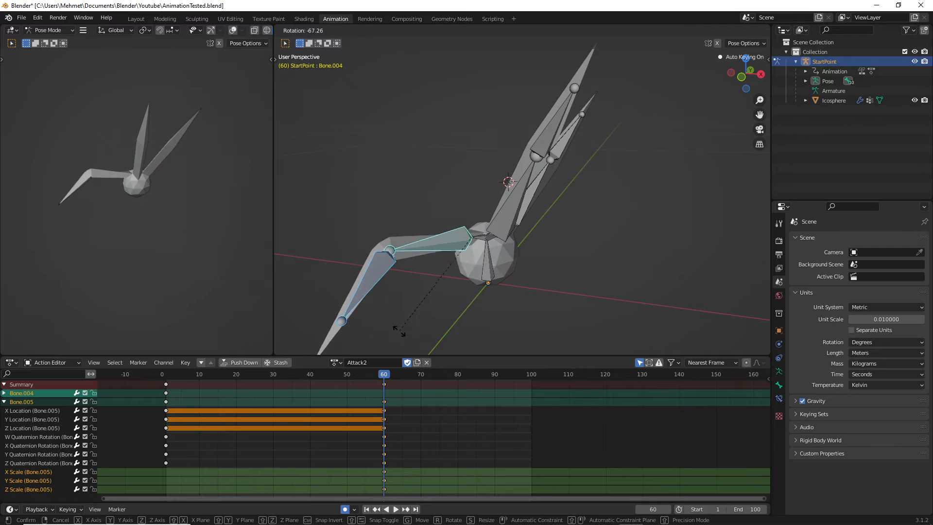
{"action": "left_click", "coordinate": [400, 329]}
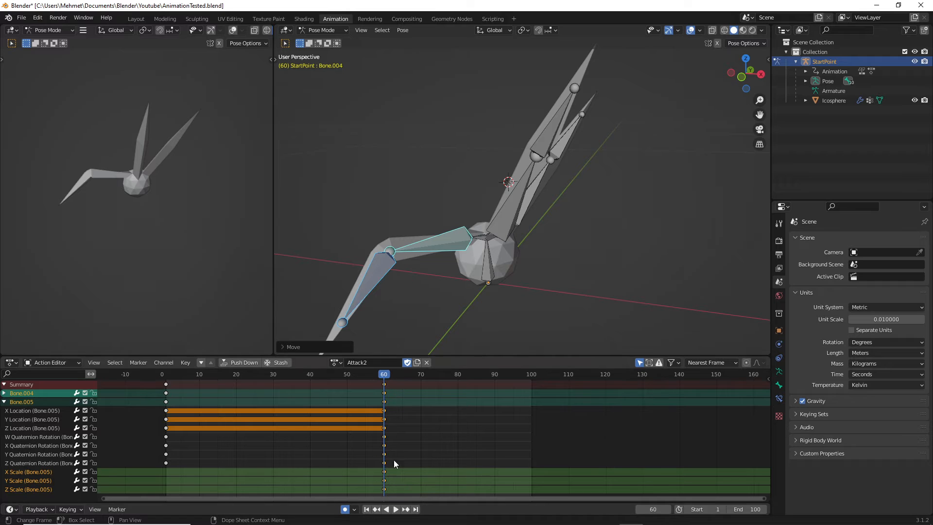
{"action": "key", "text": "r"}
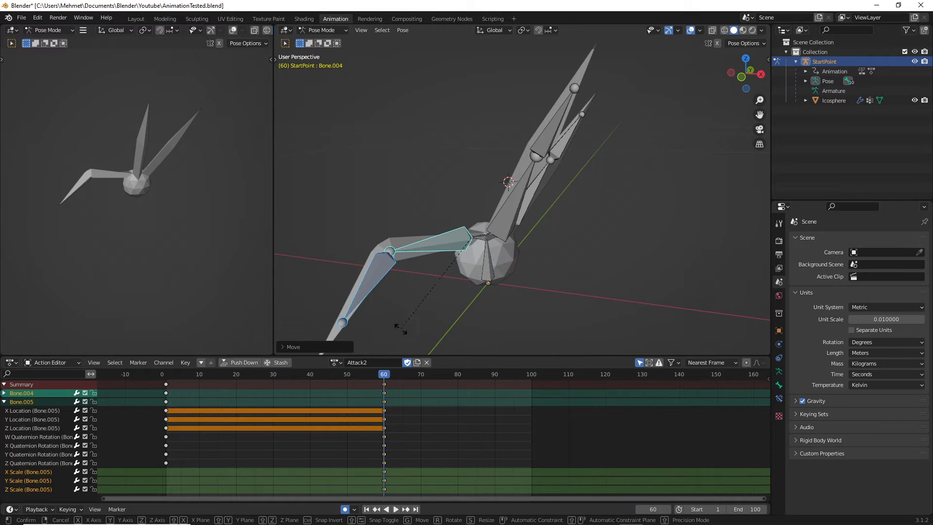
{"action": "left_click", "coordinate": [390, 318]}
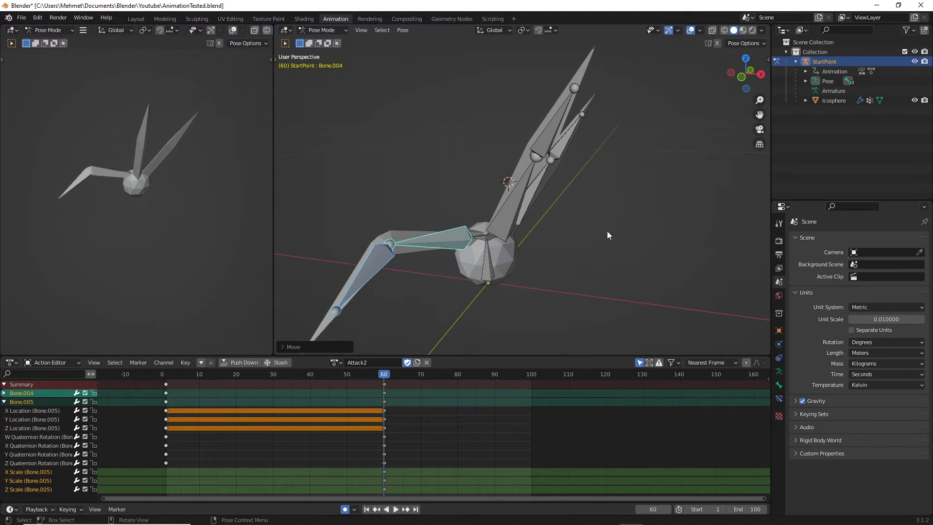
Step: Bend the tip bone Bone.007 outward by about 36 degrees at frame 60
{"action": "middle_click_drag", "start_coordinate": [607, 232], "coordinate": [374, 242]}
{"action": "left_click", "coordinate": [521, 144]}
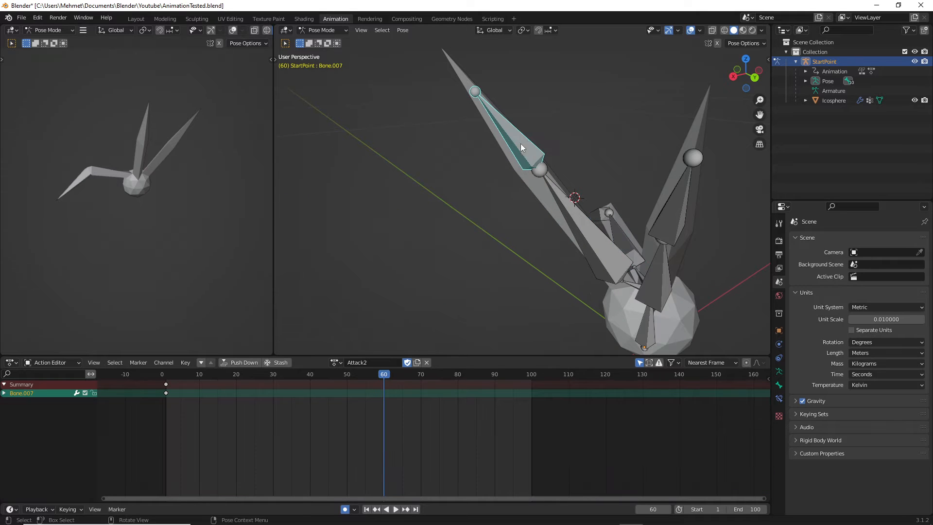
{"action": "left_click", "coordinate": [574, 220], "text": "shift"}
{"action": "left_click", "coordinate": [518, 154]}
{"action": "key", "text": "r"}
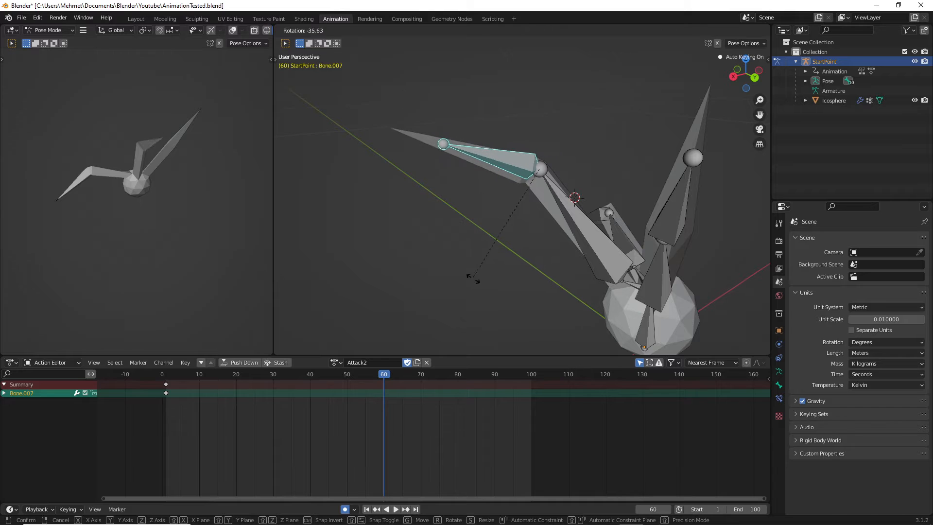
{"action": "left_click", "coordinate": [482, 280]}
Step: Rotate Bone.006 and Bone.007 together downward at frame 60 until Bone.006 is nearly horizontal
{"action": "left_click", "coordinate": [570, 219], "text": "shift"}
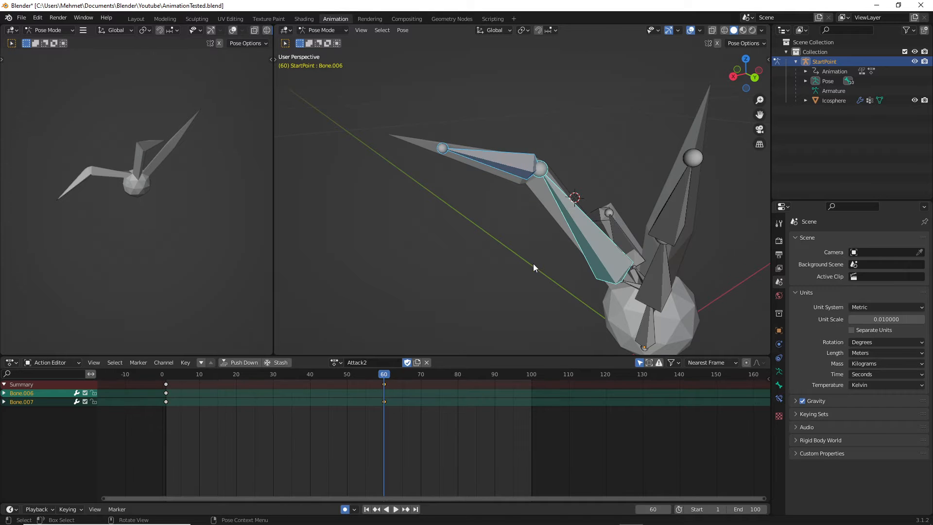
{"action": "key", "text": "r"}
{"action": "left_click", "coordinate": [483, 122]}
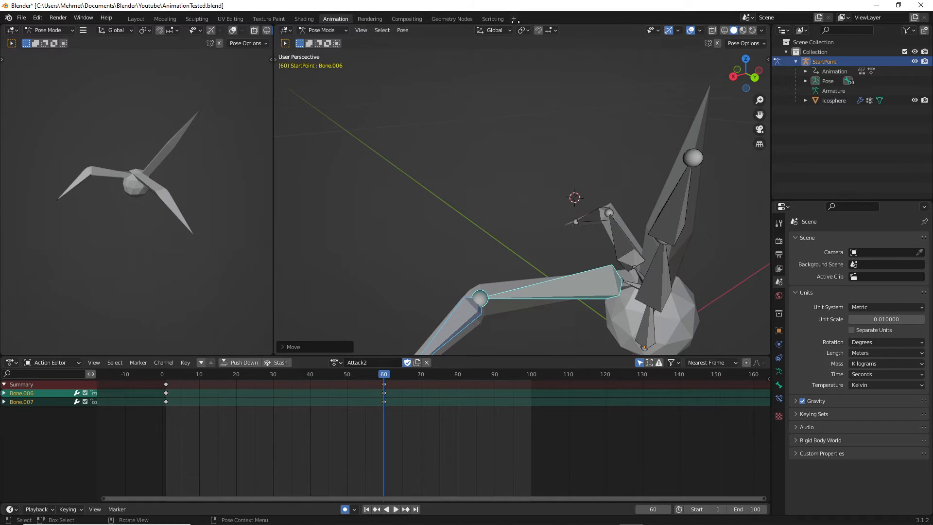
Step: Rotate Bone.008 and Bone.009 together outward at frame 60, lowering the remaining upright spike
{"action": "middle_click_drag", "start_coordinate": [530, 121], "coordinate": [558, 158]}
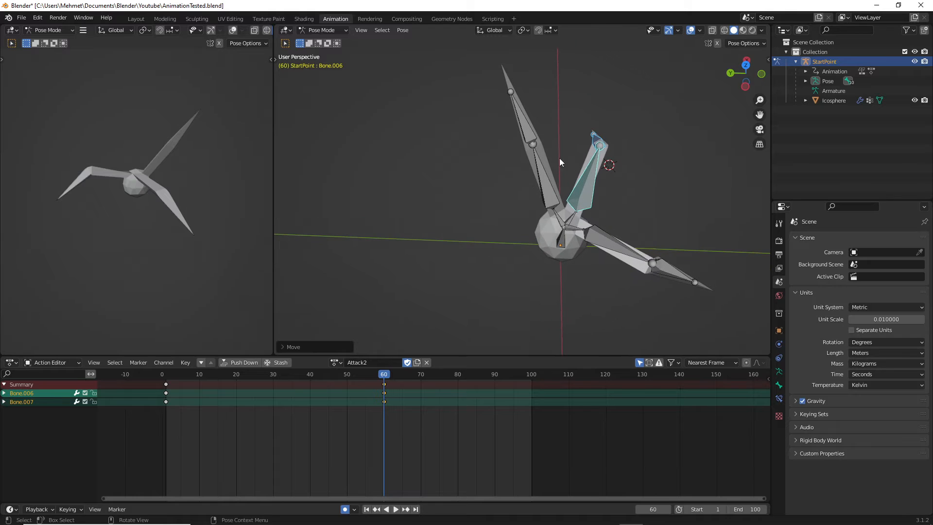
{"action": "left_click", "coordinate": [548, 188]}
{"action": "left_click", "coordinate": [528, 137], "text": "shift"}
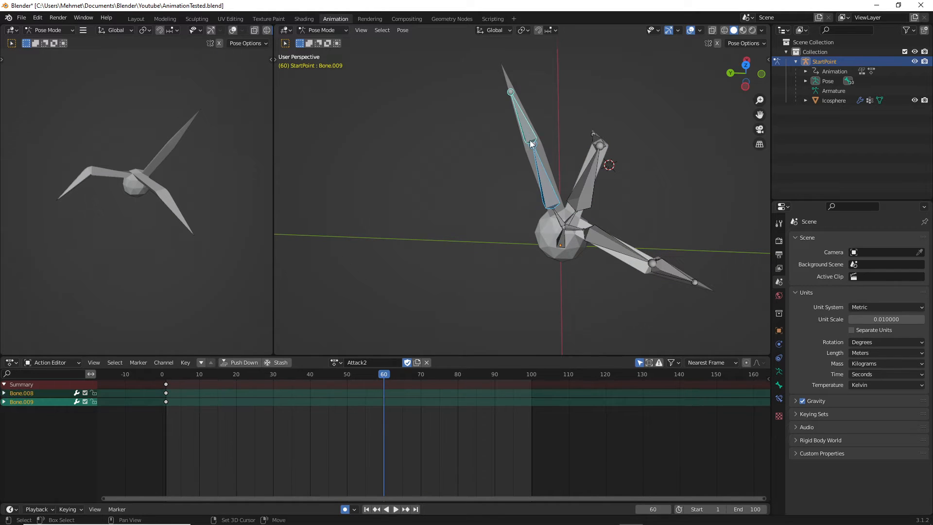
{"action": "key", "text": "r"}
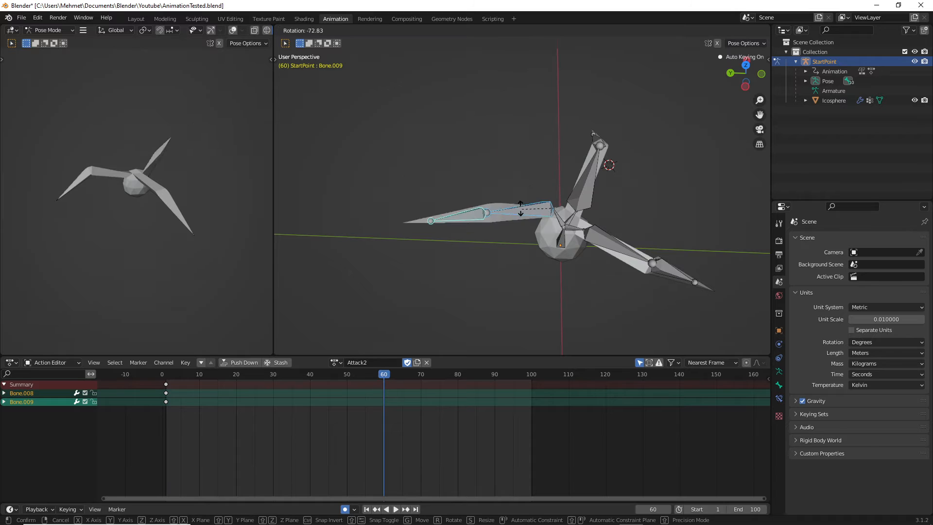
{"action": "left_click", "coordinate": [533, 197]}
Step: Bend only the tip bone Bone.009 further outward and down at frame 60
{"action": "middle_click_drag", "start_coordinate": [533, 197], "coordinate": [564, 170]}
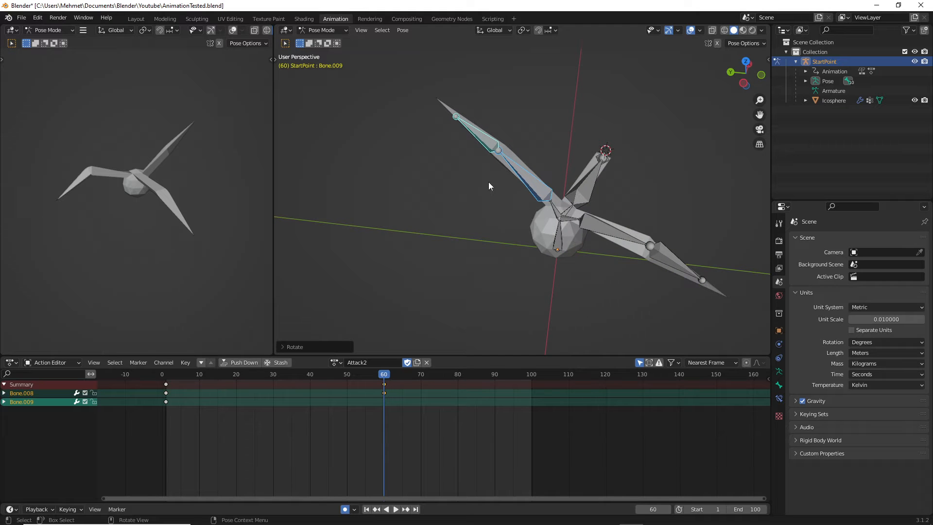
{"action": "left_click", "coordinate": [482, 132]}
{"action": "key", "text": "r"}
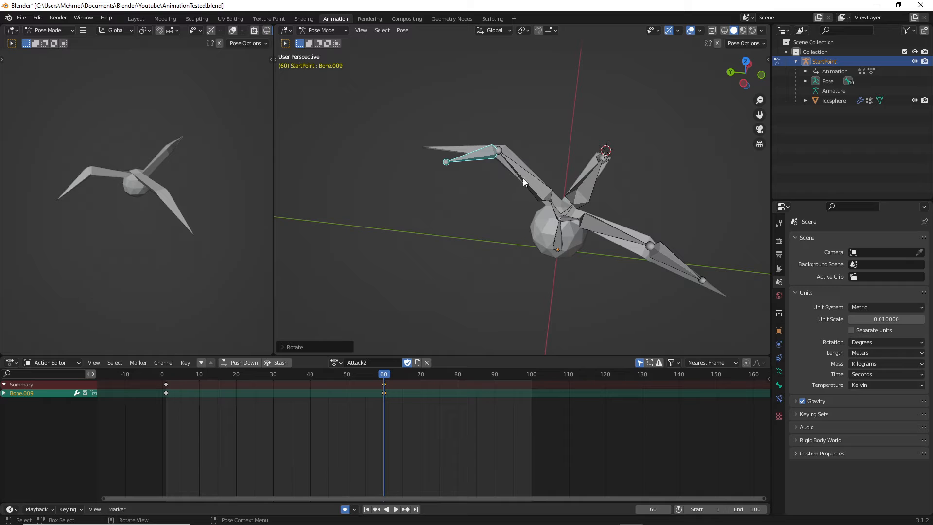
Step: Rotate Bone.008 and Bone.009 together down by about 60 degrees at frame 60
{"action": "left_click", "coordinate": [494, 166]}
{"action": "key", "text": "r"}
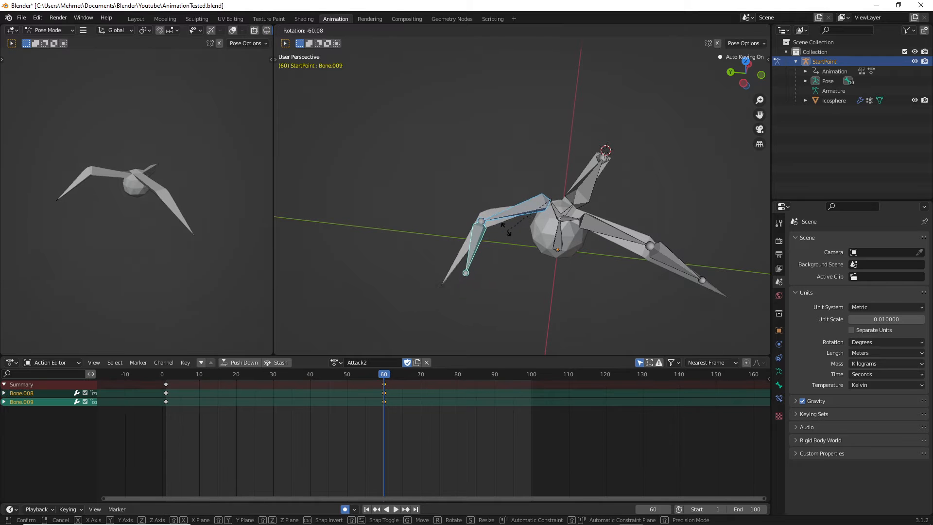
{"action": "left_click", "coordinate": [506, 233]}
Step: Rewind to frame 1 and preview the opening movement of the Attack2 action
{"action": "middle_click_drag", "start_coordinate": [506, 233], "coordinate": [577, 194]}
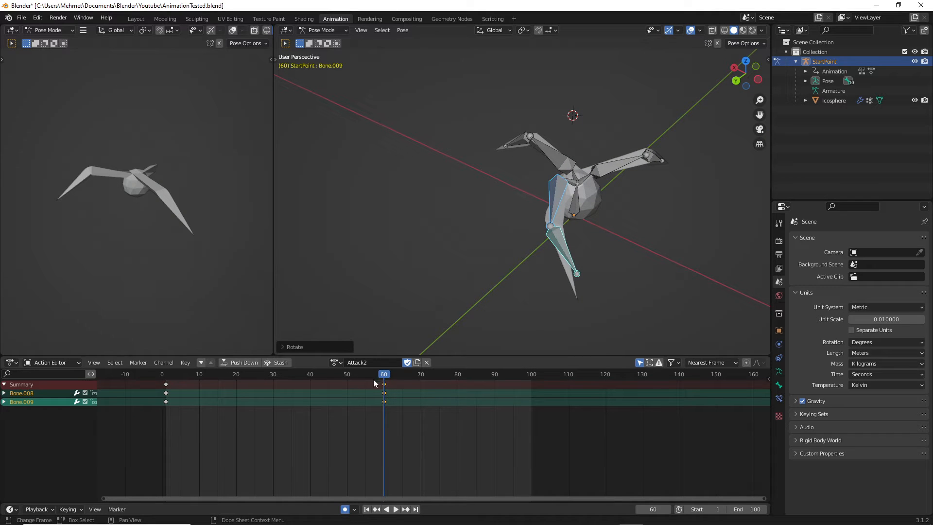
{"action": "left_click_drag", "start_coordinate": [380, 376], "coordinate": [165, 389]}
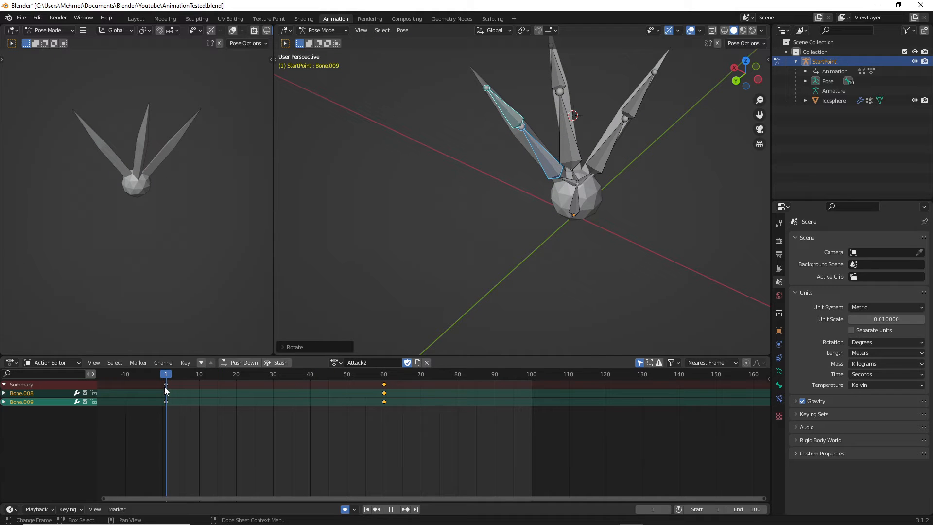
{"action": "key", "text": "space"}
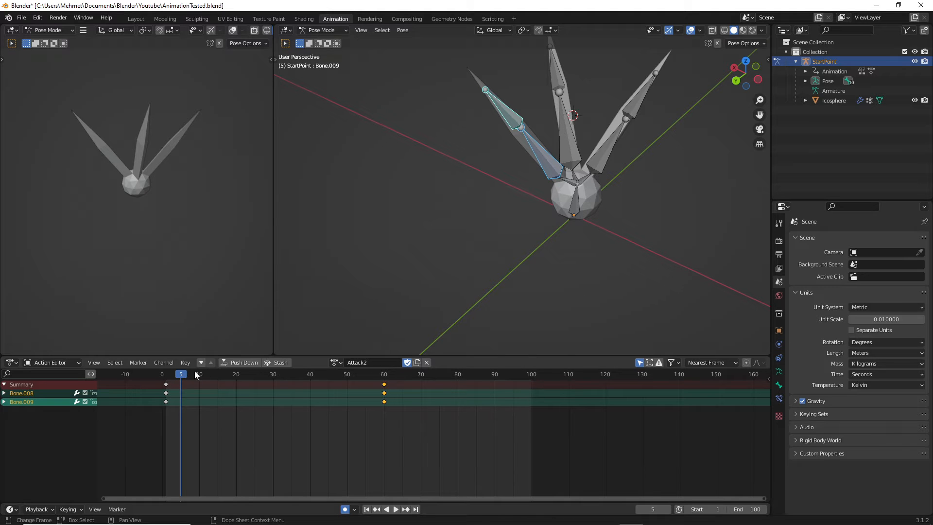
Step: Move to frame 120 and set the scene's end frame to 120
{"action": "left_click_drag", "start_coordinate": [182, 375], "coordinate": [607, 383]}
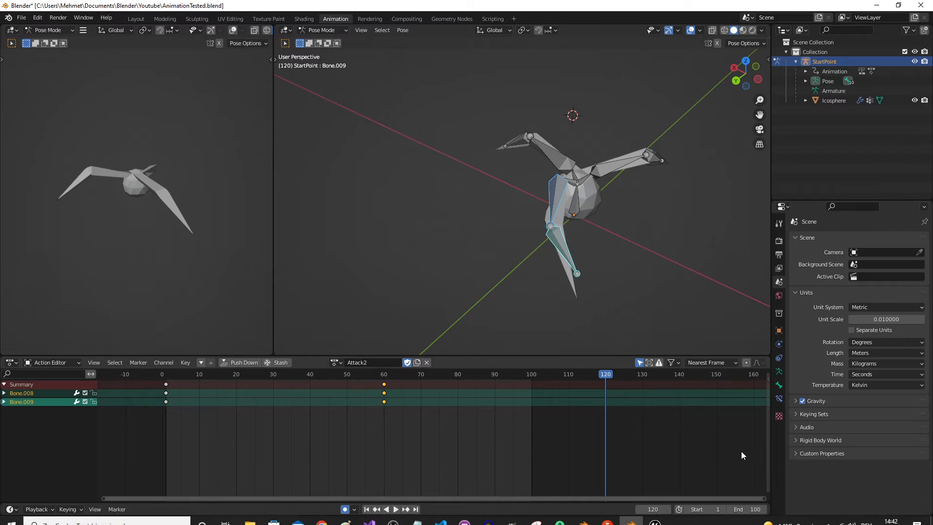
{"action": "left_click", "coordinate": [755, 509]}
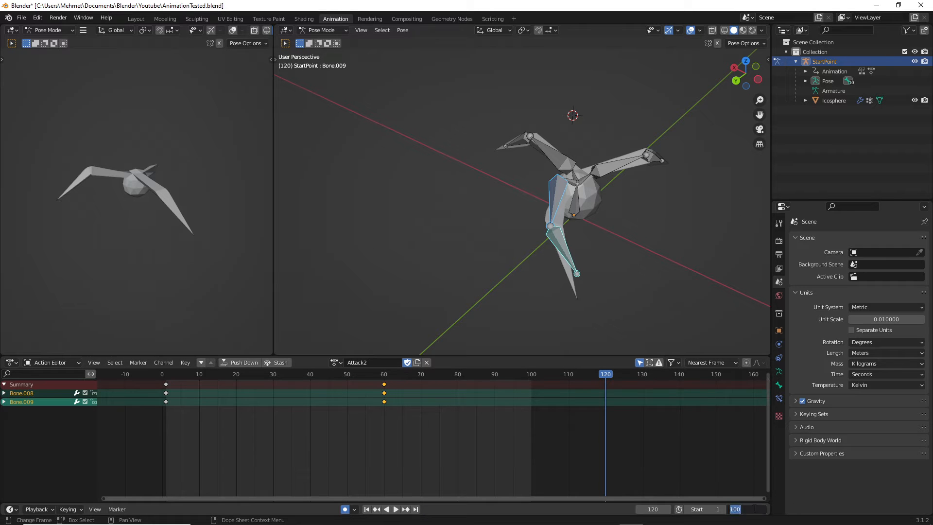
{"action": "type", "text": "120"}
{"action": "key", "text": "Return"}
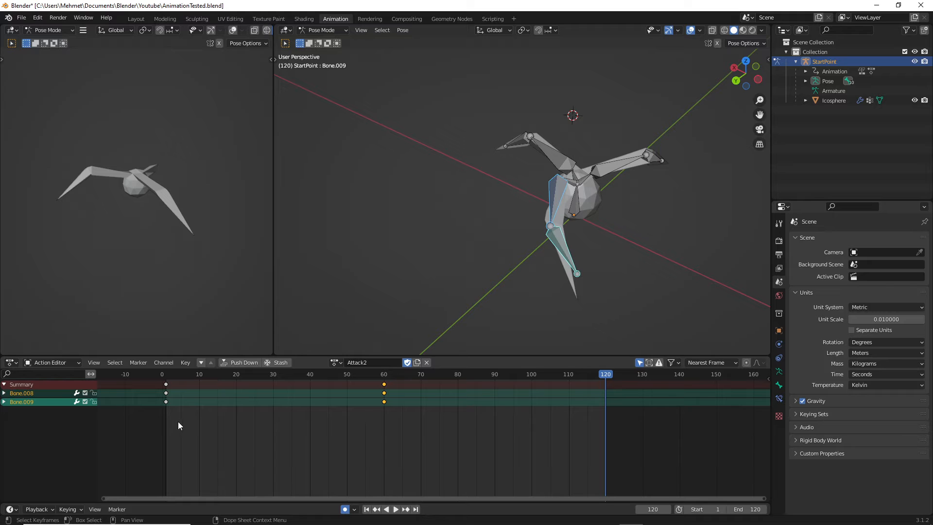
Step: Copy the frame 1 keyframes of Bone.008 and Bone.009, paste them at frame 120, and undo the paste
{"action": "left_click_drag", "start_coordinate": [172, 427], "coordinate": [156, 384]}
{"action": "left_click_drag", "start_coordinate": [607, 374], "coordinate": [606, 374]}
{"action": "key", "text": "ctrl+v"}
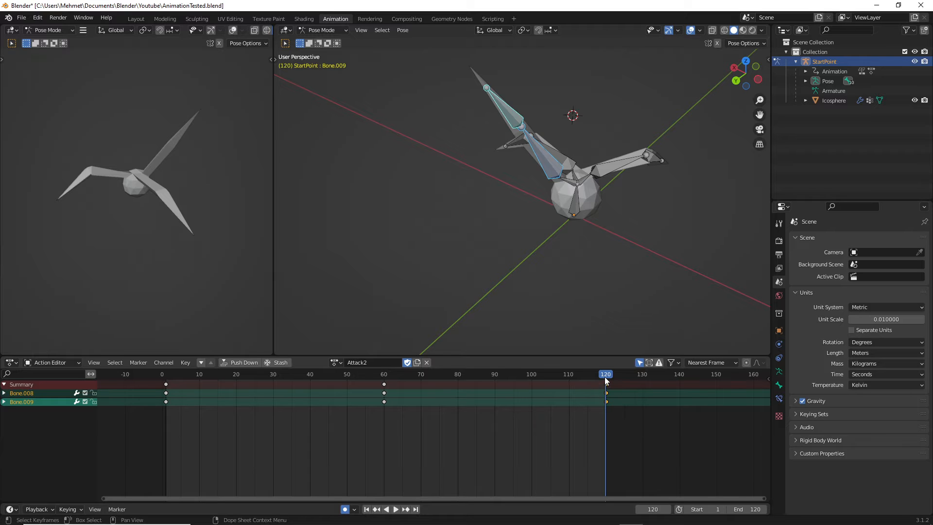
{"action": "mouse_move", "coordinate": [606, 378]}
{"action": "left_mouse_down"}
{"action": "mouse_move", "coordinate": [586, 375]}
{"action": "mouse_move", "coordinate": [606, 377]}
{"action": "left_mouse_up"}
{"action": "key", "text": "ctrl+z"}
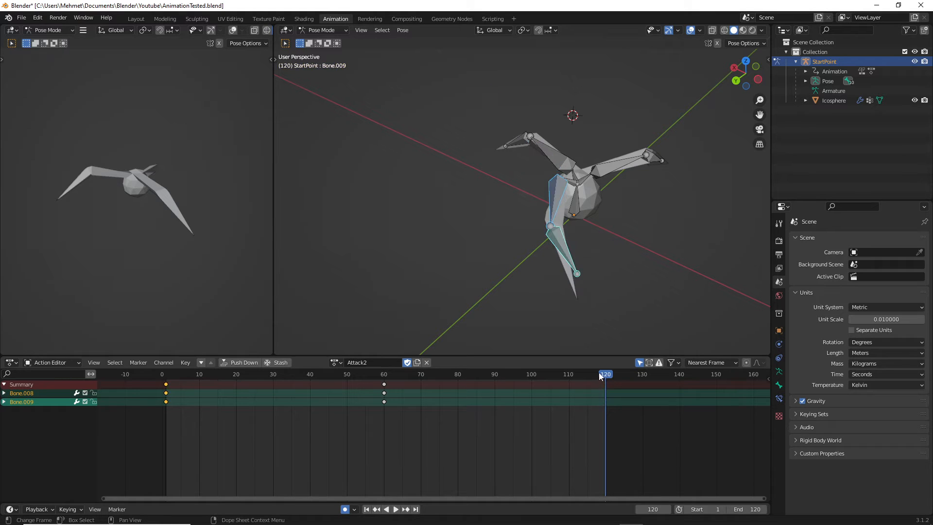
Step: Paste the copied frame 1 keyframes of Bone.008 and Bone.009 at frame 120
{"action": "left_click", "coordinate": [30, 393]}
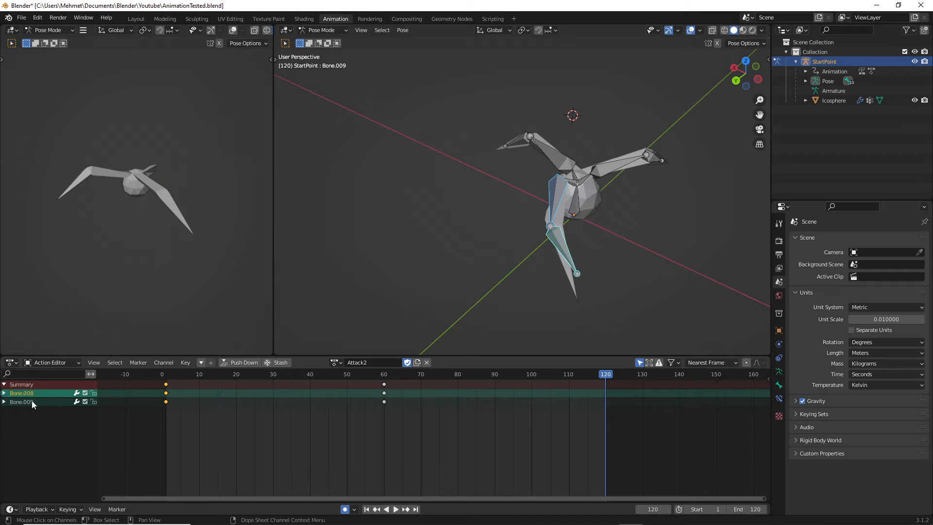
{"action": "left_click", "coordinate": [31, 402], "text": "shift"}
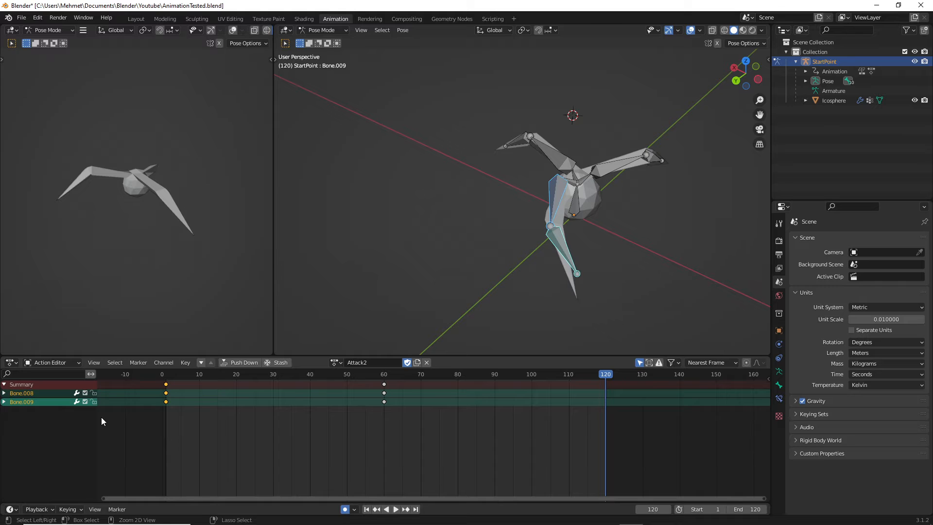
{"action": "left_click", "coordinate": [604, 392]}
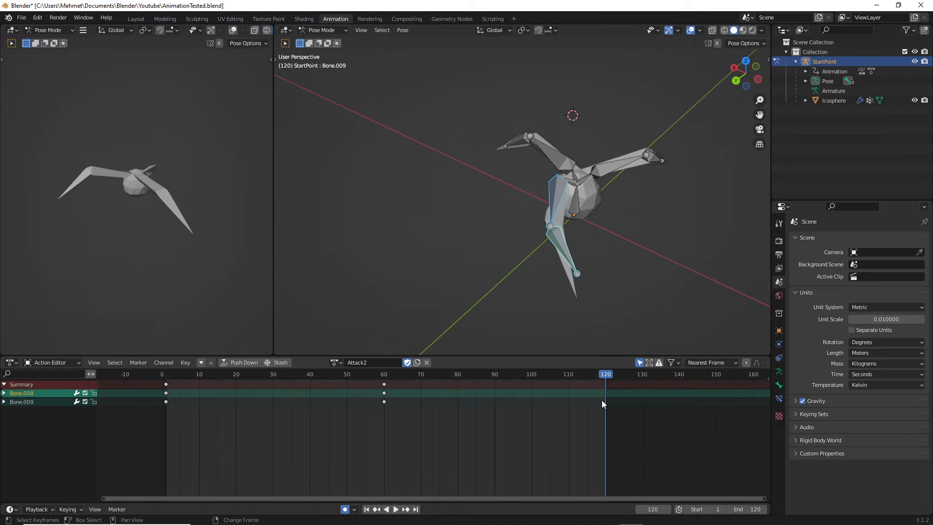
{"action": "left_click", "coordinate": [602, 387]}
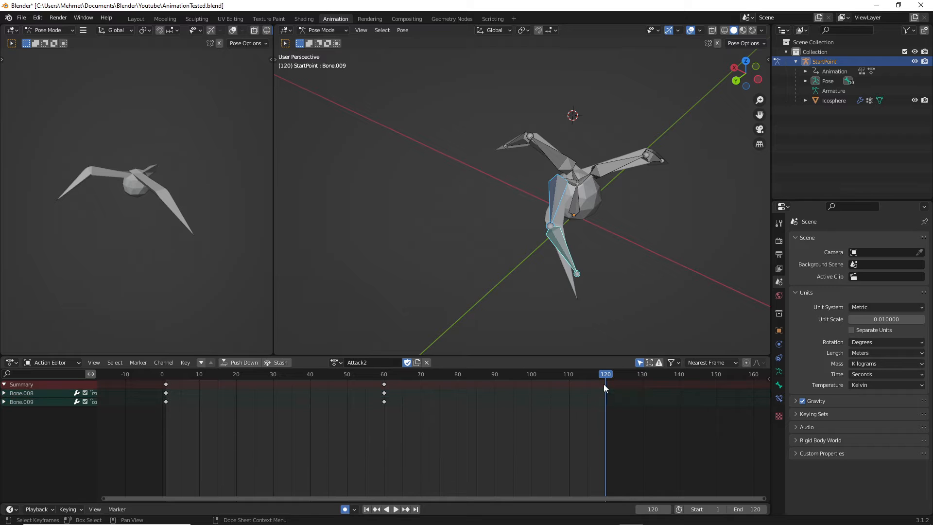
{"action": "right_click", "coordinate": [605, 384]}
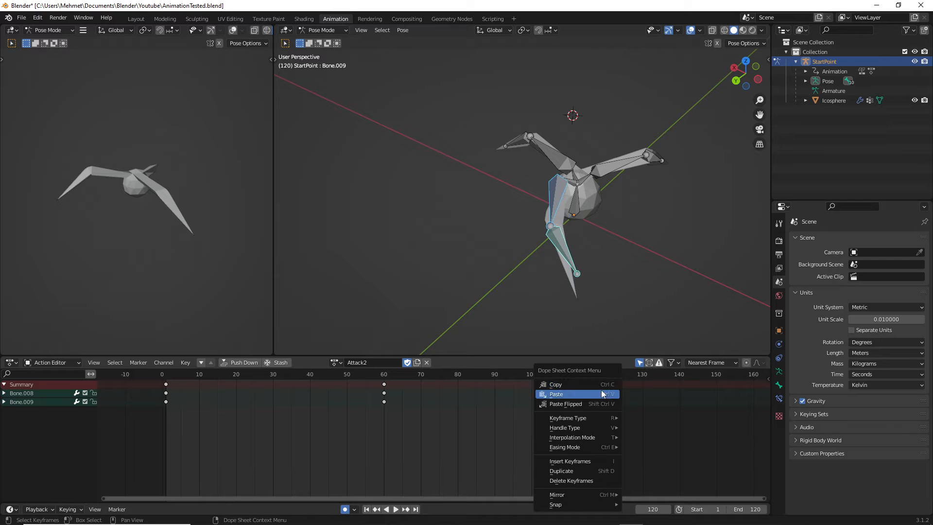
{"action": "left_click", "coordinate": [602, 393]}
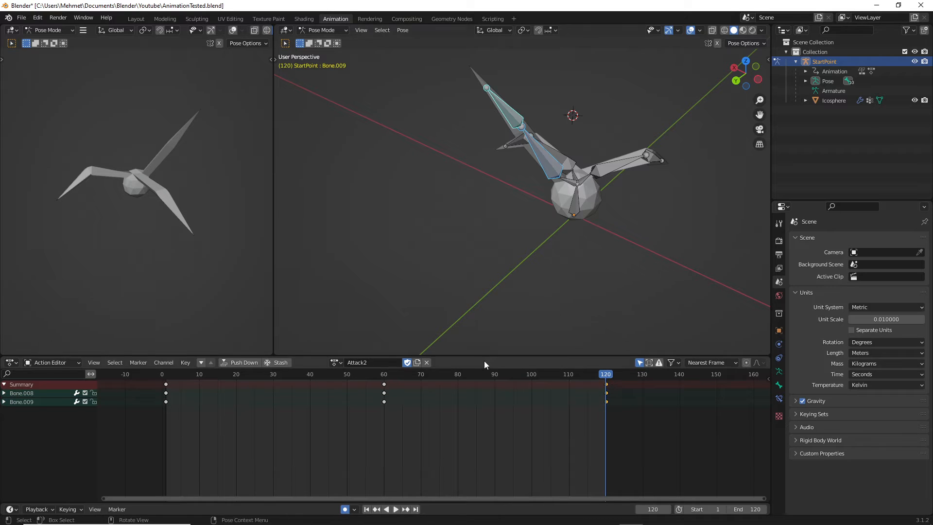
Step: Preview the motion up to frame 120 and examine the individual channels of Bone.008 and Bone.009
{"action": "key", "text": "shift+ctrl+space"}
{"action": "left_click_drag", "start_coordinate": [573, 370], "coordinate": [605, 379]}
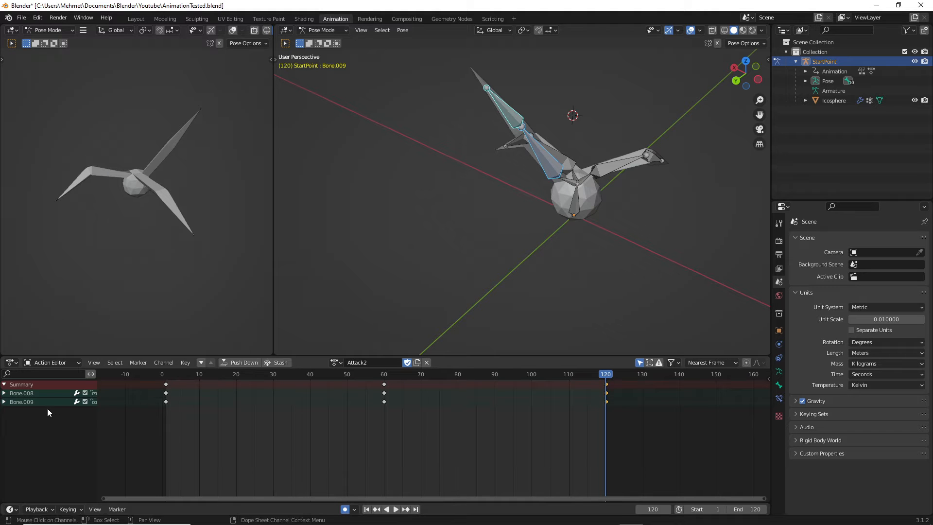
{"action": "left_click", "coordinate": [31, 393]}
{"action": "left_click", "coordinate": [3, 397]}
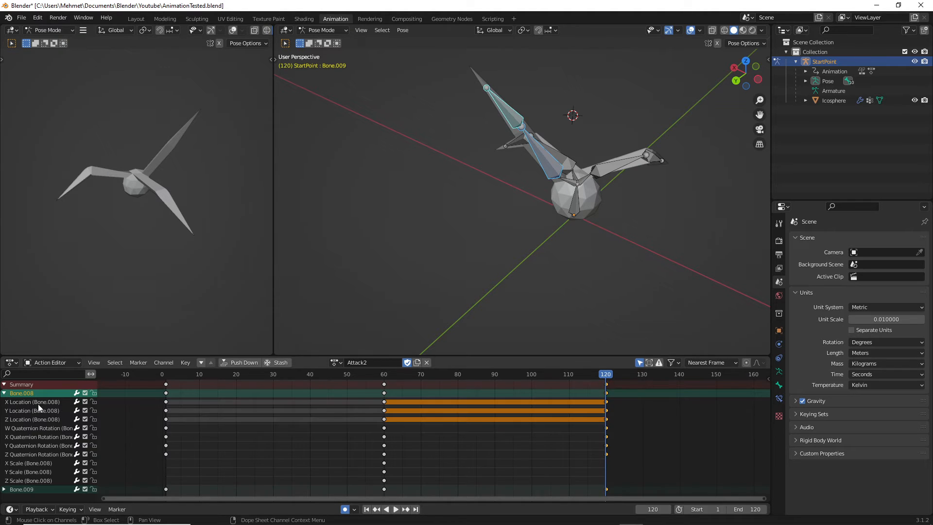
{"action": "left_click", "coordinate": [4, 394]}
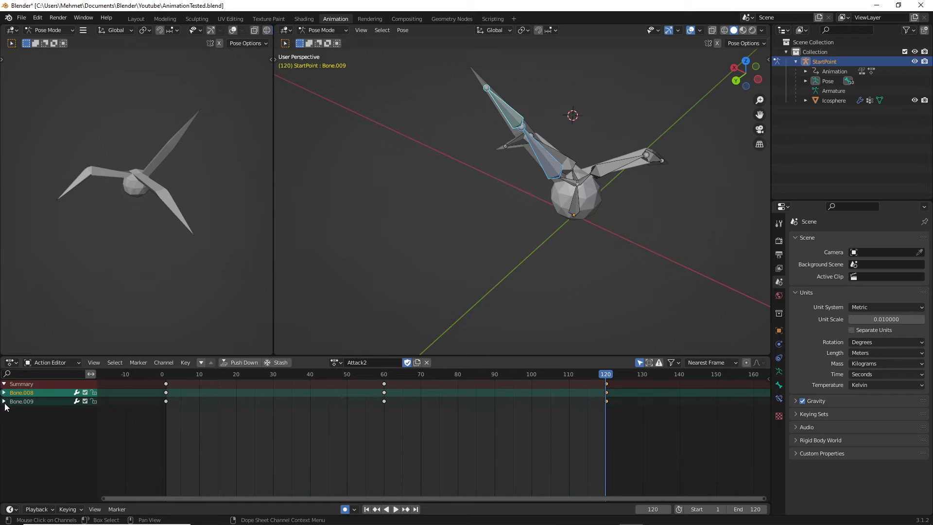
{"action": "left_click", "coordinate": [4, 401]}
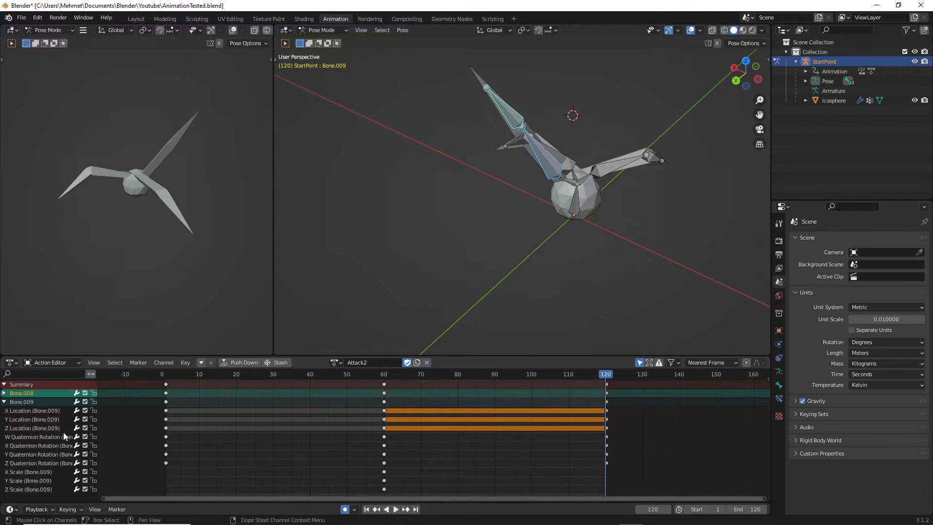
{"action": "left_click", "coordinate": [5, 402]}
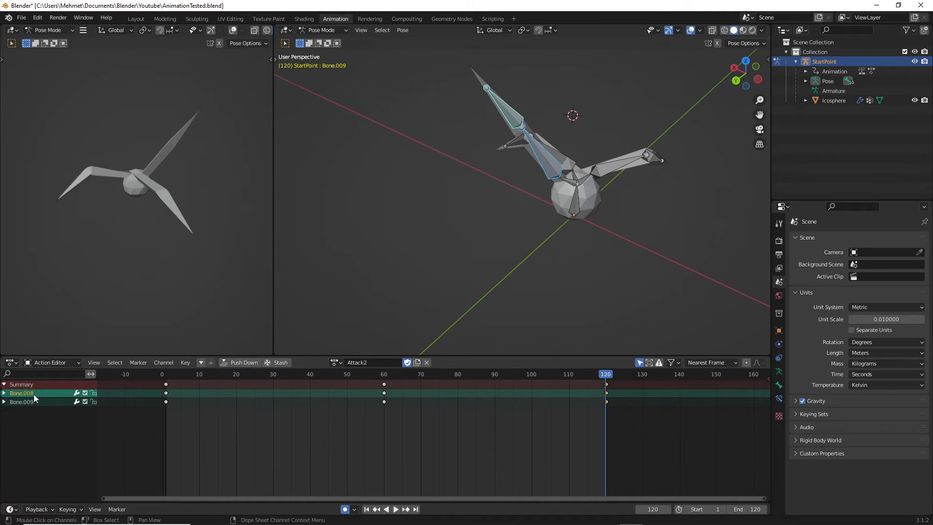
Step: Play the Attack2 action from frame 1 and check the Bone.008 and Bone.009 channels against the motion
{"action": "left_click_drag", "start_coordinate": [607, 377], "coordinate": [167, 379]}
{"action": "key", "text": "space"}
{"action": "left_click_drag", "start_coordinate": [255, 380], "coordinate": [167, 378]}
{"action": "key", "text": "space"}
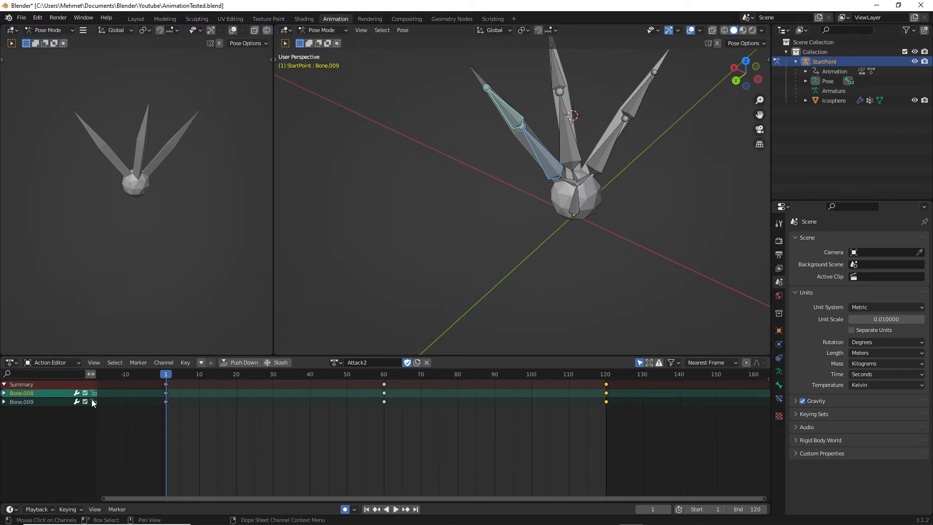
{"action": "left_click", "coordinate": [4, 402]}
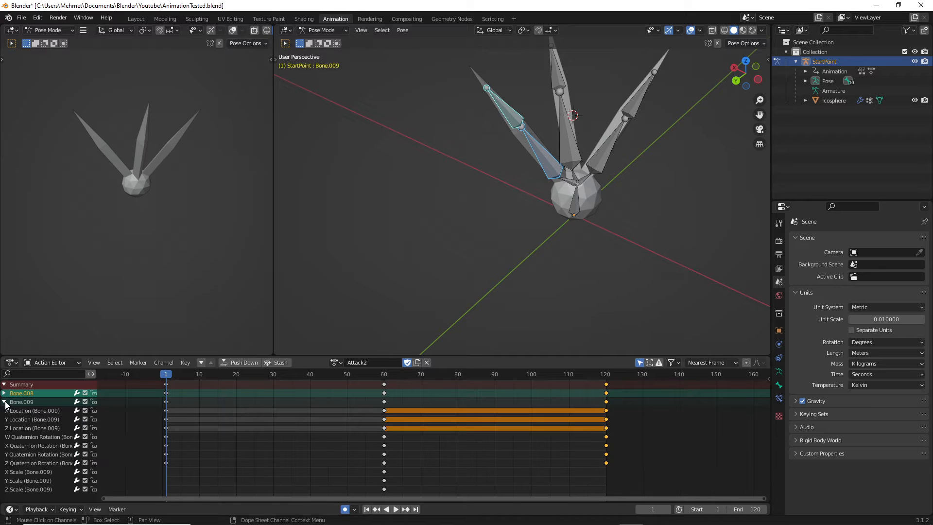
{"action": "key", "text": "space"}
{"action": "left_click_drag", "start_coordinate": [271, 377], "coordinate": [165, 378]}
{"action": "key", "text": "space"}
{"action": "left_click", "coordinate": [4, 393]}
{"action": "left_click", "coordinate": [4, 393]}
{"action": "left_click", "coordinate": [4, 402]}
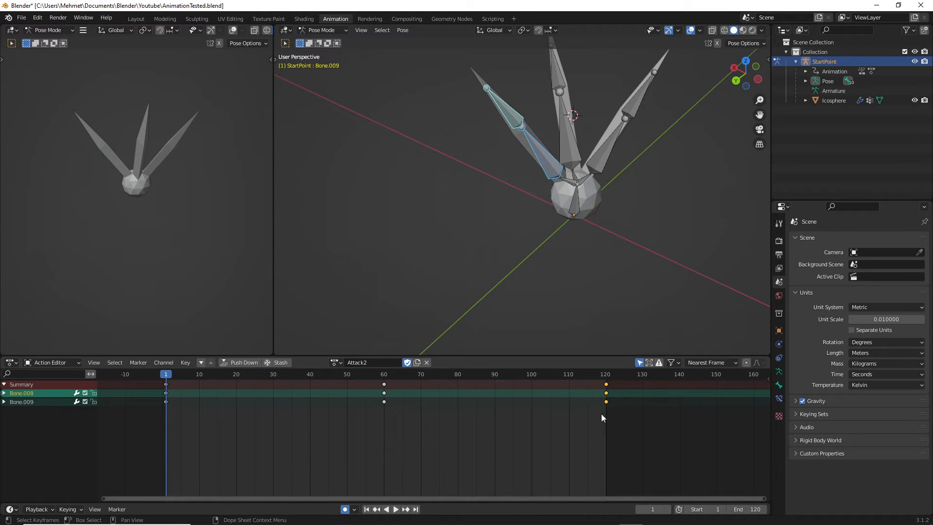
Step: Delete the frame 120 keyframes of Bone.008 and Bone.009
{"action": "left_click_drag", "start_coordinate": [602, 413], "coordinate": [615, 383]}
{"action": "key", "text": "Delete"}
Step: Scrub to frame 9 and look over the individual channels of Bone.008
{"action": "left_click_drag", "start_coordinate": [166, 375], "coordinate": [188, 379]}
{"action": "left_click", "coordinate": [4, 392]}
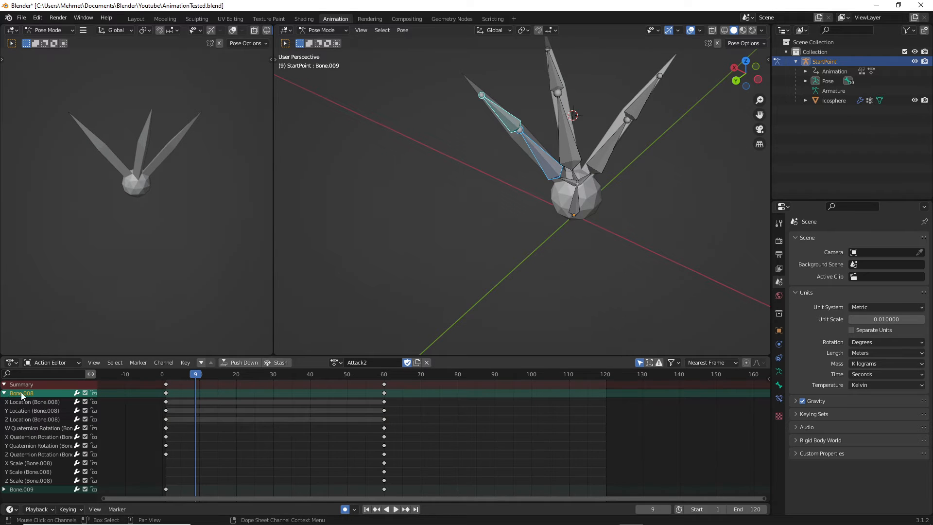
{"action": "right_click", "coordinate": [34, 392]}
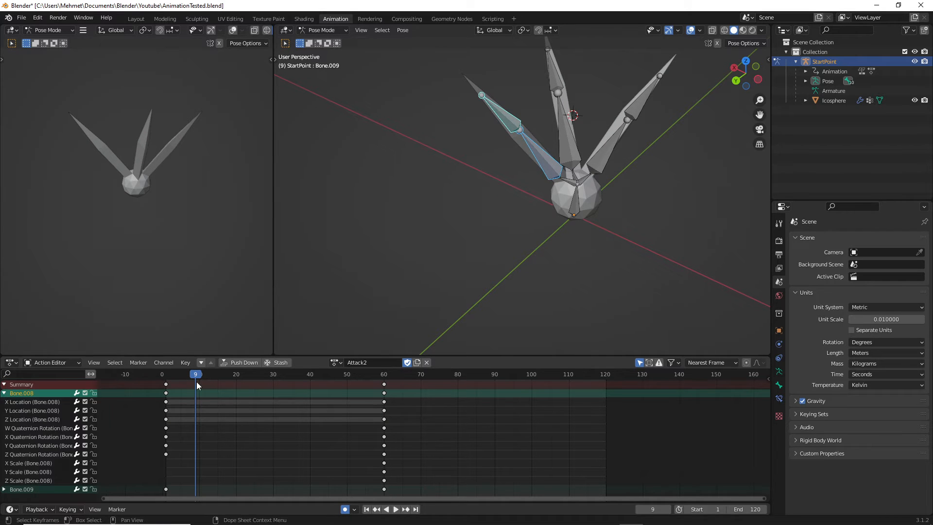
{"action": "left_click", "coordinate": [4, 393]}
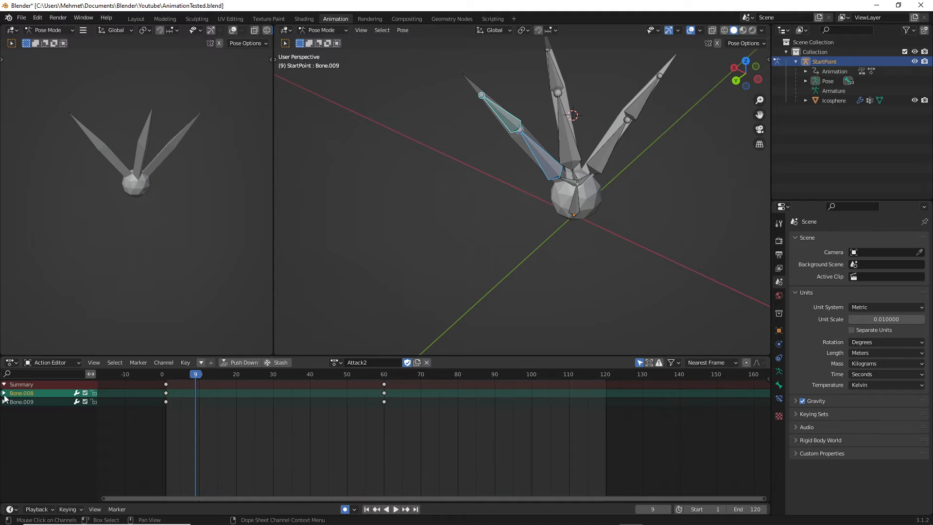
Step: Try to copy the frame 1 keyframe of Bone.008 and paste it at frame 120
{"action": "left_click", "coordinate": [166, 393]}
{"action": "right_click", "coordinate": [165, 387]}
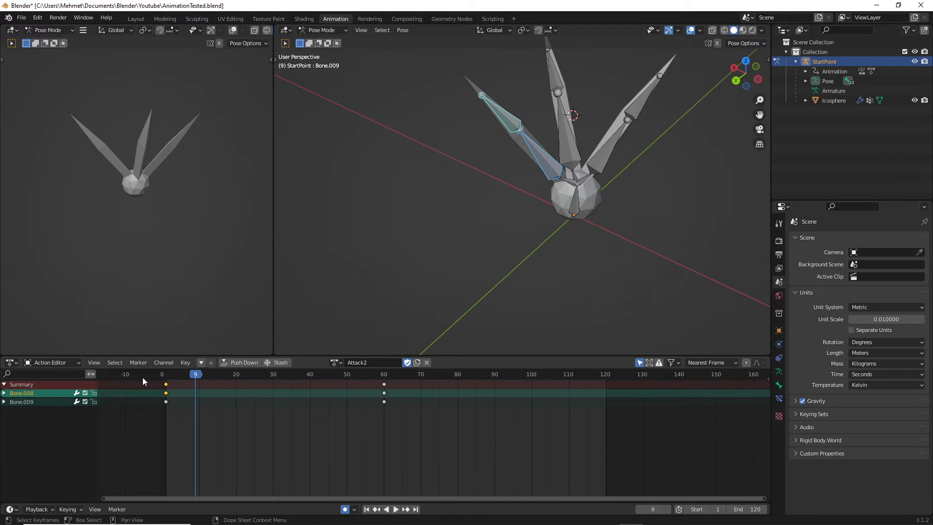
{"action": "left_click", "coordinate": [606, 384]}
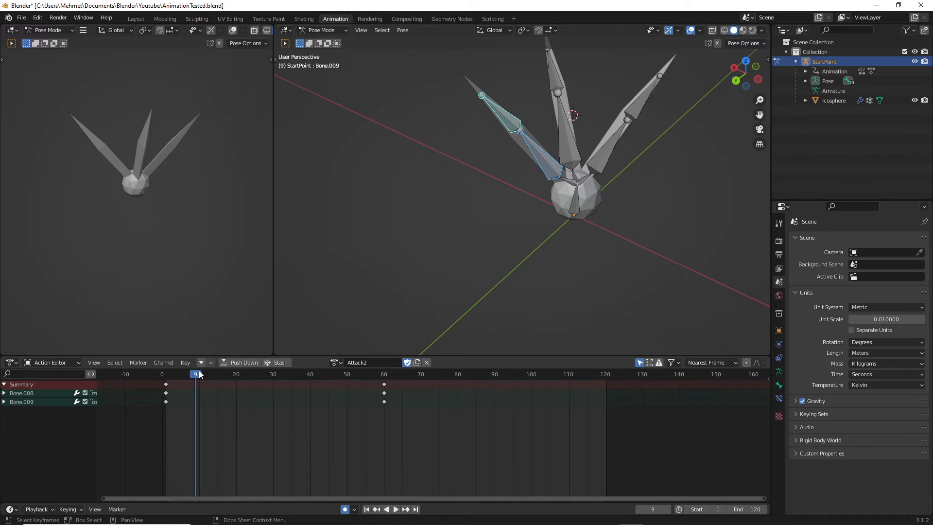
{"action": "left_click_drag", "start_coordinate": [200, 374], "coordinate": [596, 383]}
{"action": "right_click", "coordinate": [604, 387]}
{"action": "left_click", "coordinate": [585, 395]}
Step: Delete the keyframe just pasted at frame 120
{"action": "left_click", "coordinate": [608, 401]}
{"action": "key", "text": "b"}
{"action": "key", "text": "Delete"}
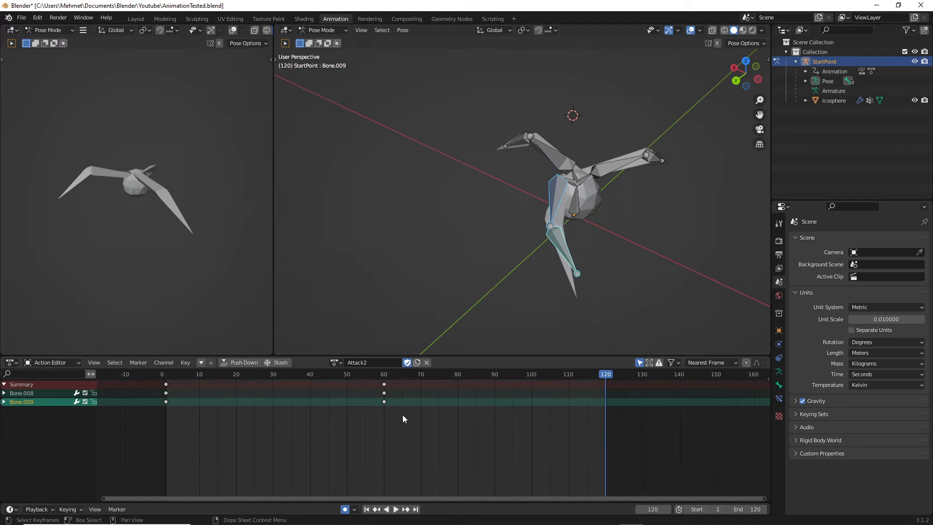
Step: Try to copy the frame 1 keyframes of Bone.008 and Bone.009 and paste them at frame 120
{"action": "left_click_drag", "start_coordinate": [177, 411], "coordinate": [153, 383]}
{"action": "right_click", "coordinate": [169, 395]}
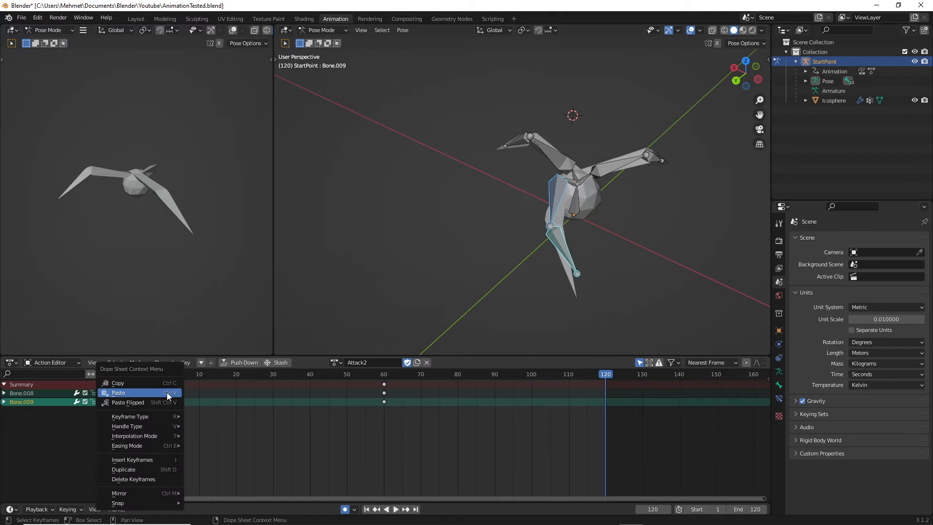
{"action": "right_click", "coordinate": [606, 398]}
{"action": "left_click", "coordinate": [587, 392]}
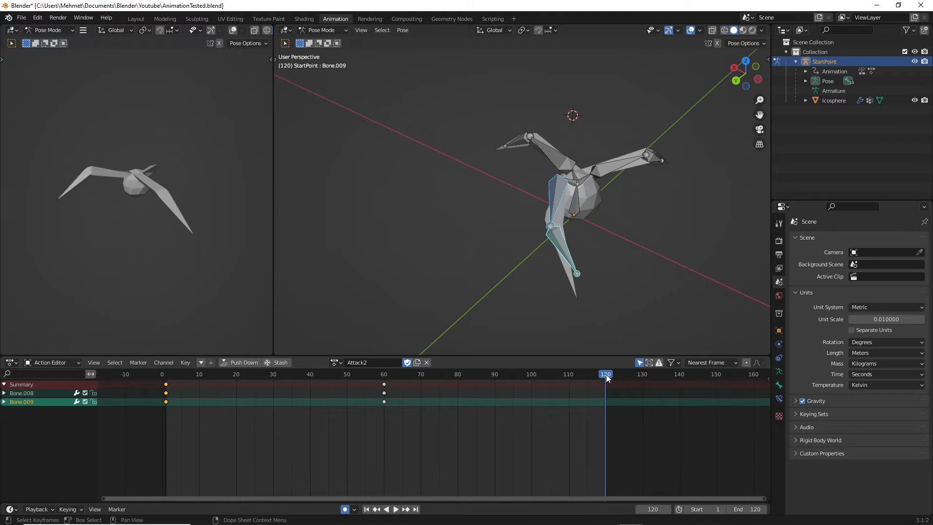
{"action": "right_click", "coordinate": [600, 392]}
{"action": "left_click", "coordinate": [597, 399]}
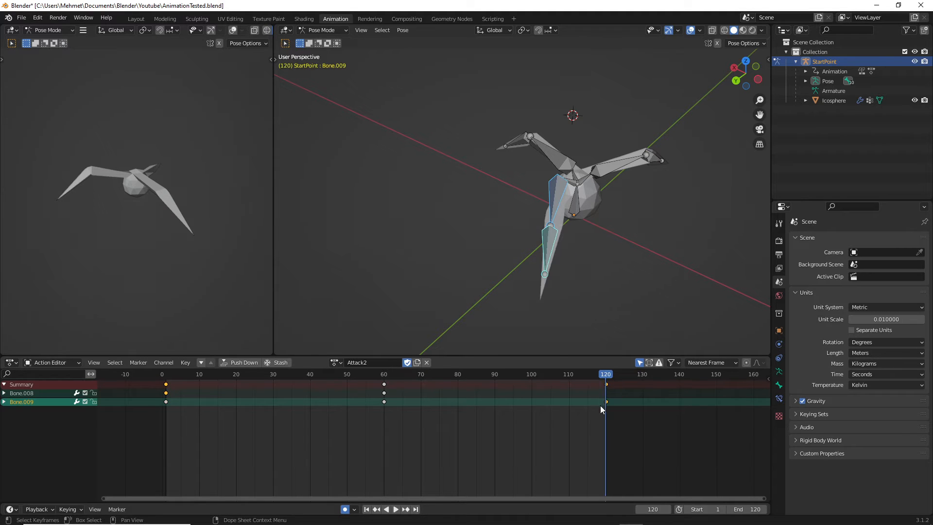
Step: Select the keyframes pasted at frame 120 and delete them
{"action": "left_click_drag", "start_coordinate": [587, 370], "coordinate": [605, 387]}
{"action": "left_click", "coordinate": [626, 424]}
{"action": "left_click_drag", "start_coordinate": [593, 384], "coordinate": [588, 392]}
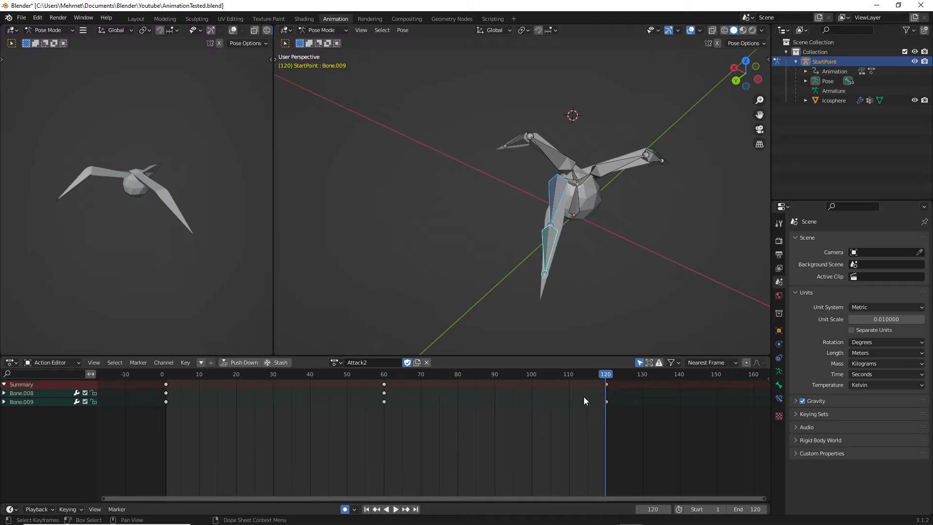
{"action": "key", "text": "Delete"}
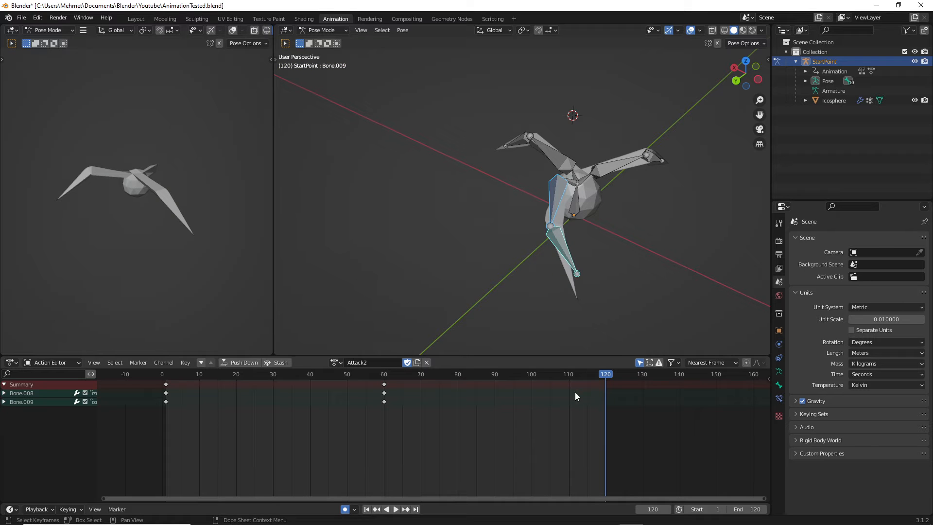
Step: Return to frame 1, expand the channels of Bone.008 and Bone.009, and enlarge the Action Editor to compare their keyframes
{"action": "left_click_drag", "start_coordinate": [609, 380], "coordinate": [165, 382]}
{"action": "key", "text": "space"}
{"action": "key", "text": "space"}
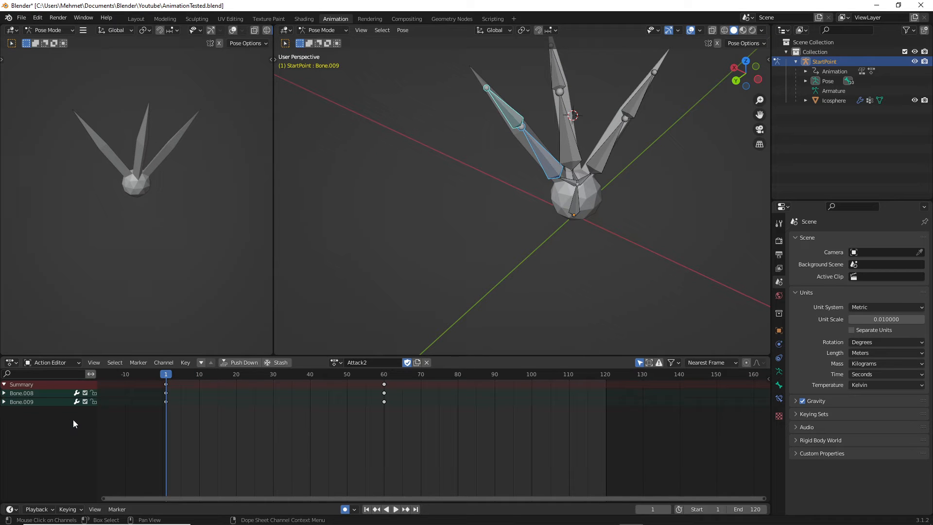
{"action": "scroll", "coordinate": [98, 424], "scroll_direction": "up", "scroll_amount": 3}
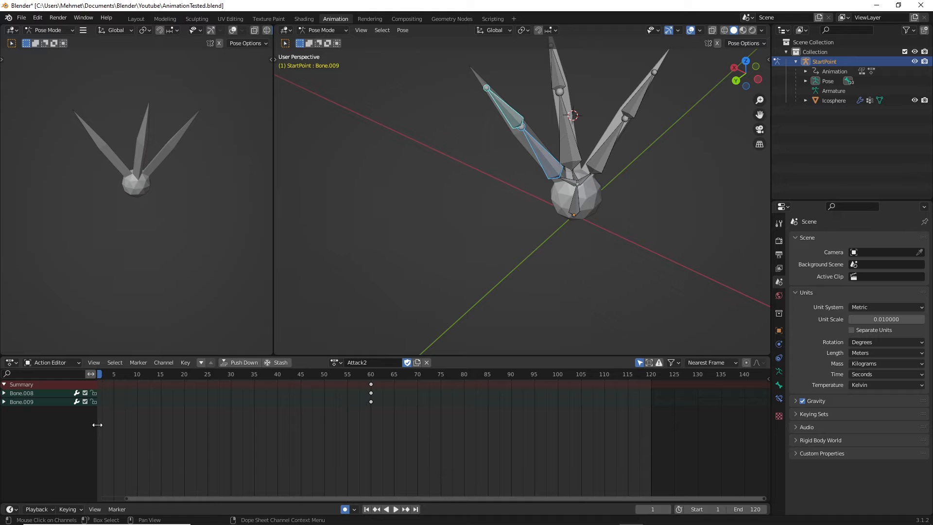
{"action": "scroll", "coordinate": [188, 422], "scroll_direction": "down", "scroll_amount": 2}
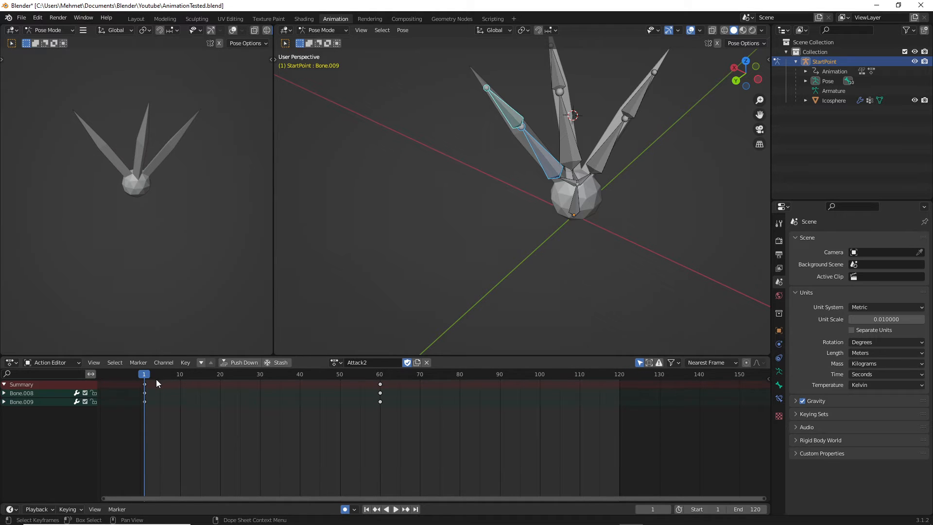
{"action": "left_click", "coordinate": [4, 393]}
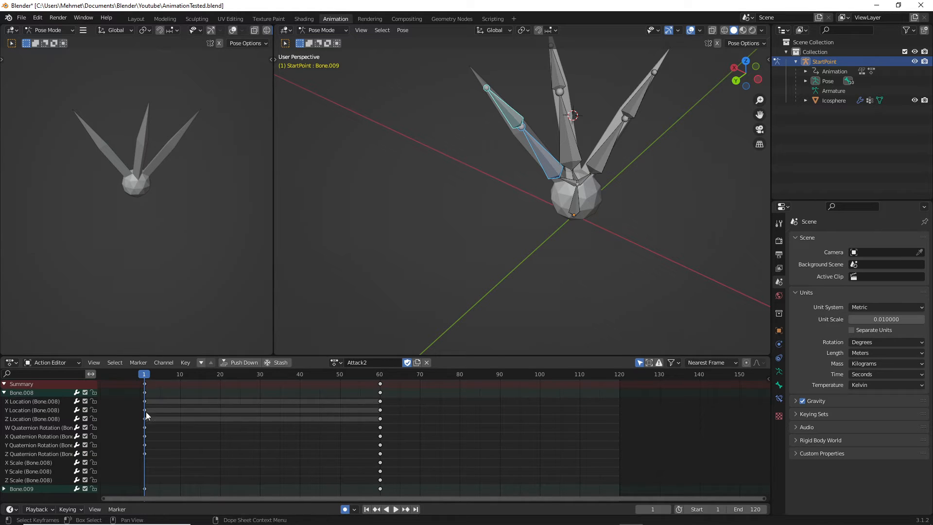
{"action": "left_click_drag", "start_coordinate": [389, 356], "coordinate": [412, 225]}
{"action": "left_click", "coordinate": [4, 362]}
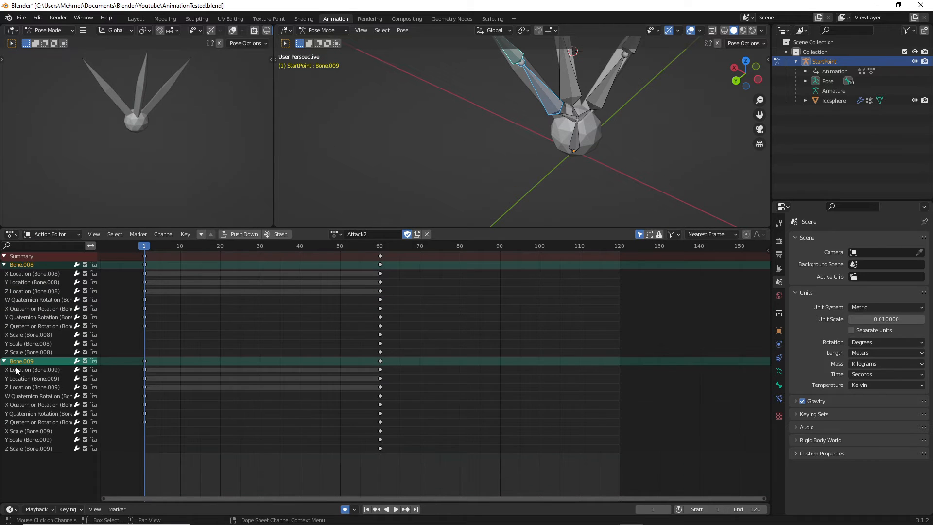
{"action": "key", "text": "space"}
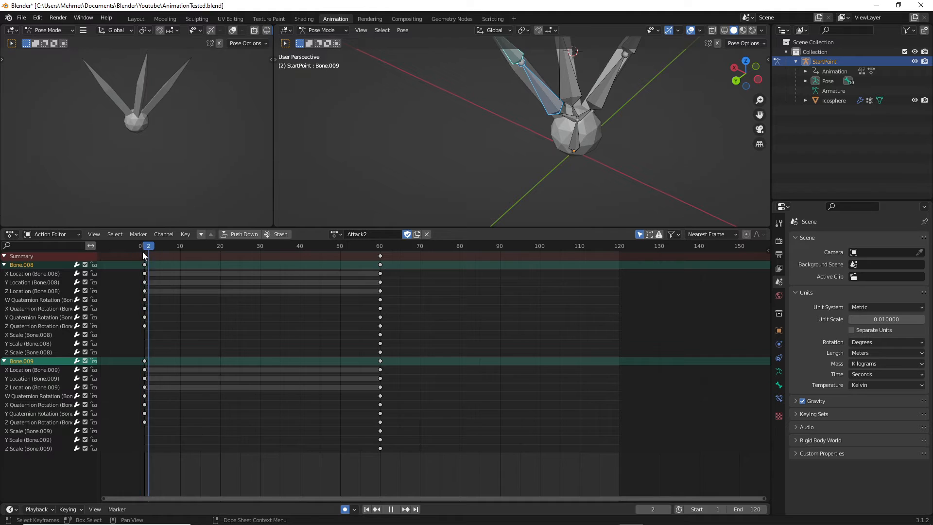
{"action": "left_click_drag", "start_coordinate": [142, 252], "coordinate": [146, 255]}
{"action": "key", "text": "space"}
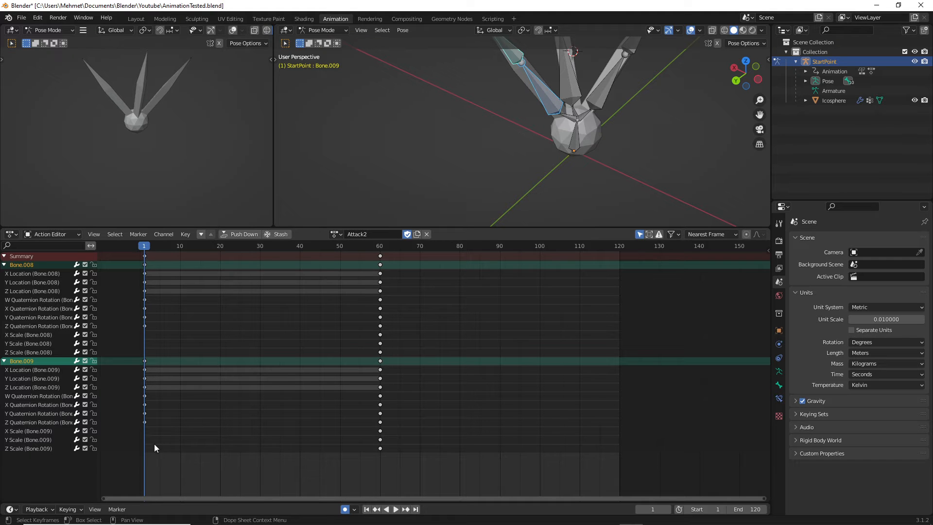
Step: Copy the frame 1 keyframes from all expanded channels of Bone.008 and Bone.009 and paste them at frame 120
{"action": "left_click_drag", "start_coordinate": [151, 465], "coordinate": [125, 256]}
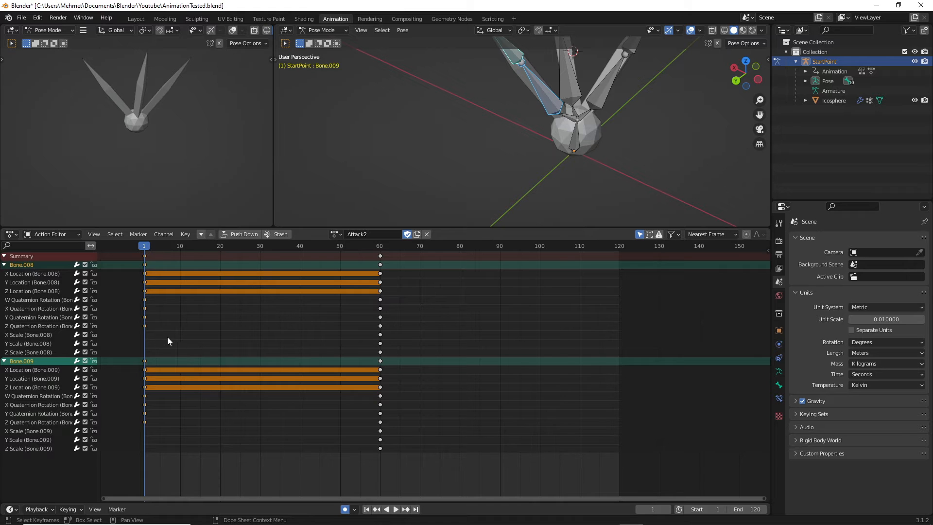
{"action": "right_click", "coordinate": [142, 276]}
{"action": "left_click", "coordinate": [127, 275]}
{"action": "right_click", "coordinate": [144, 267]}
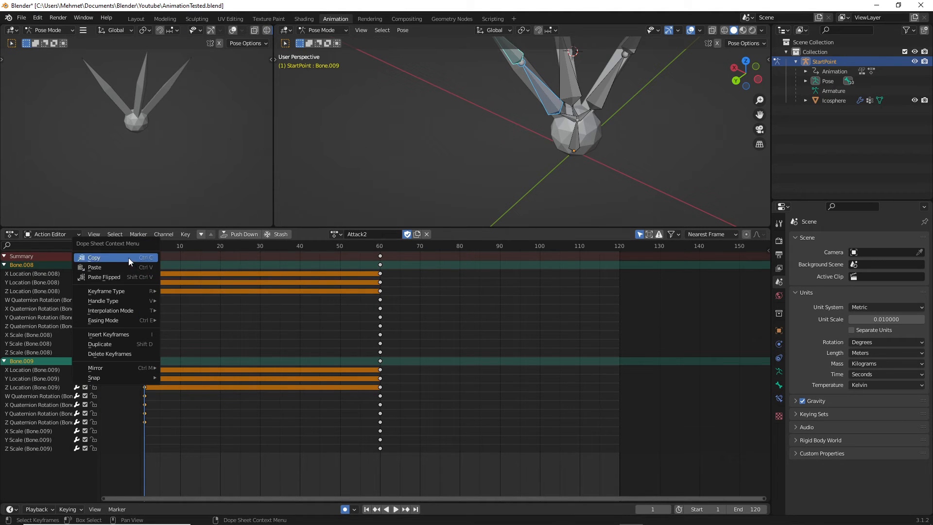
{"action": "left_click", "coordinate": [115, 261]}
{"action": "left_click_drag", "start_coordinate": [156, 249], "coordinate": [621, 280]}
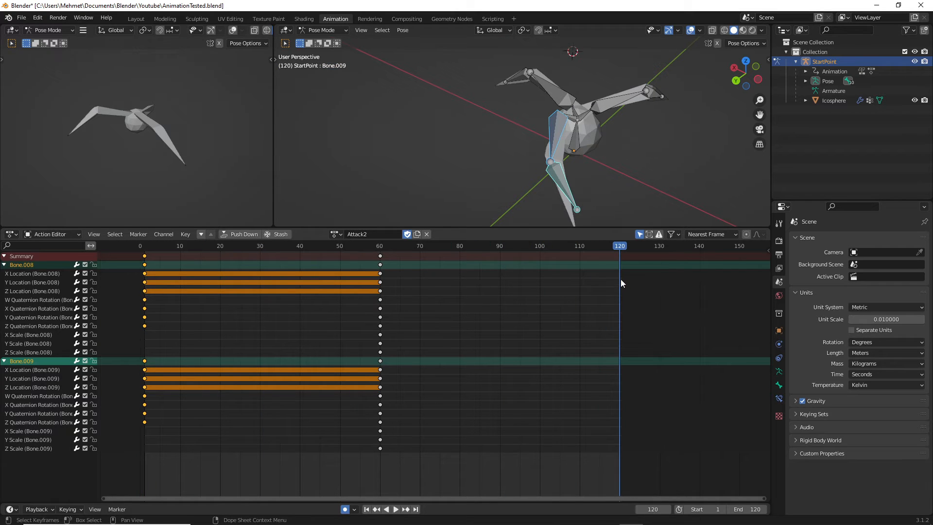
{"action": "right_click", "coordinate": [619, 270]}
{"action": "left_click", "coordinate": [605, 279]}
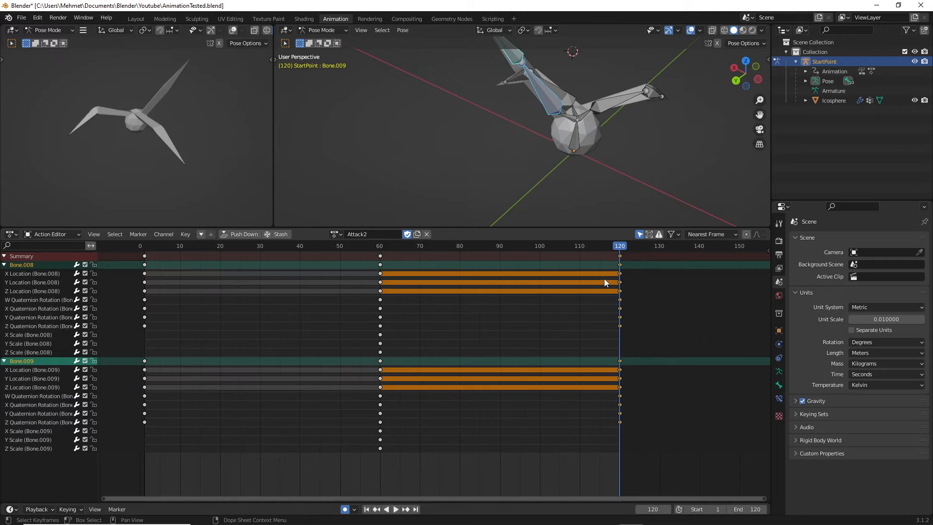
Step: Examine the rotation and scale channels of Bone.008 and scrub the motion back from frame 120 to frame 22
{"action": "left_click", "coordinate": [619, 256]}
{"action": "mouse_move", "coordinate": [617, 248]}
{"action": "left_mouse_down"}
{"action": "mouse_move", "coordinate": [591, 250]}
{"action": "mouse_move", "coordinate": [619, 252]}
{"action": "left_mouse_up"}
{"action": "left_click", "coordinate": [44, 335]}
{"action": "left_click", "coordinate": [42, 309], "text": "shift"}
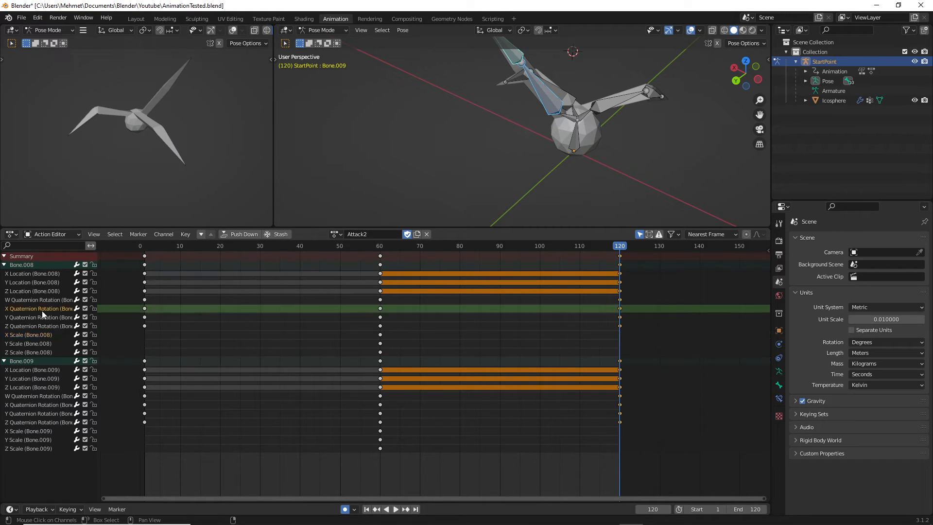
{"action": "left_click", "coordinate": [41, 298], "text": "shift"}
{"action": "left_click", "coordinate": [42, 301], "text": "shift"}
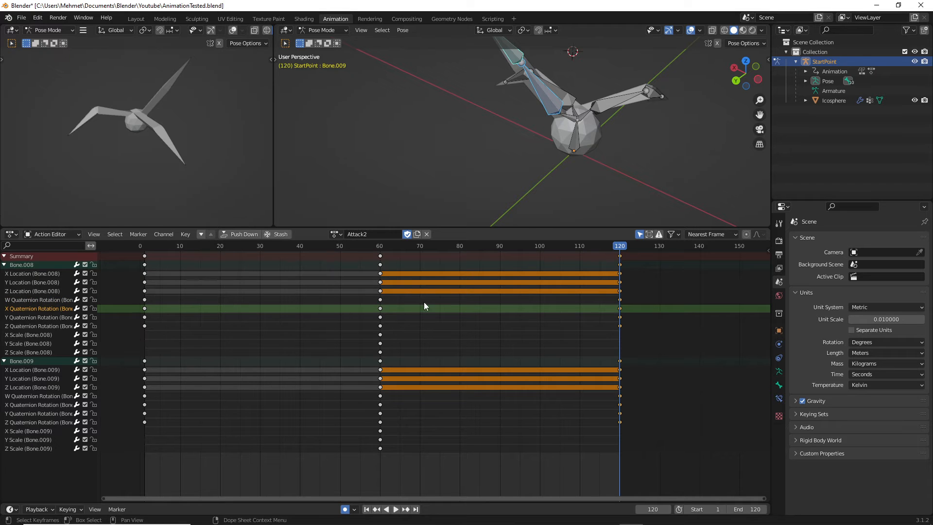
{"action": "left_click_drag", "start_coordinate": [619, 250], "coordinate": [249, 267]}
{"action": "key", "text": "Escape"}
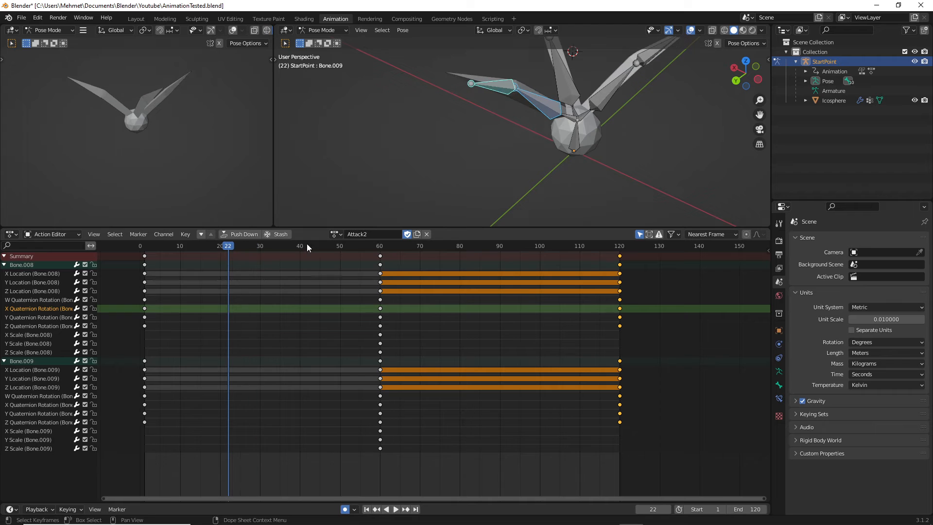
Step: With all bones selected, go to frame 120 and delete the keyframes of Bone.008 and Bone.009 there
{"action": "key", "text": "a"}
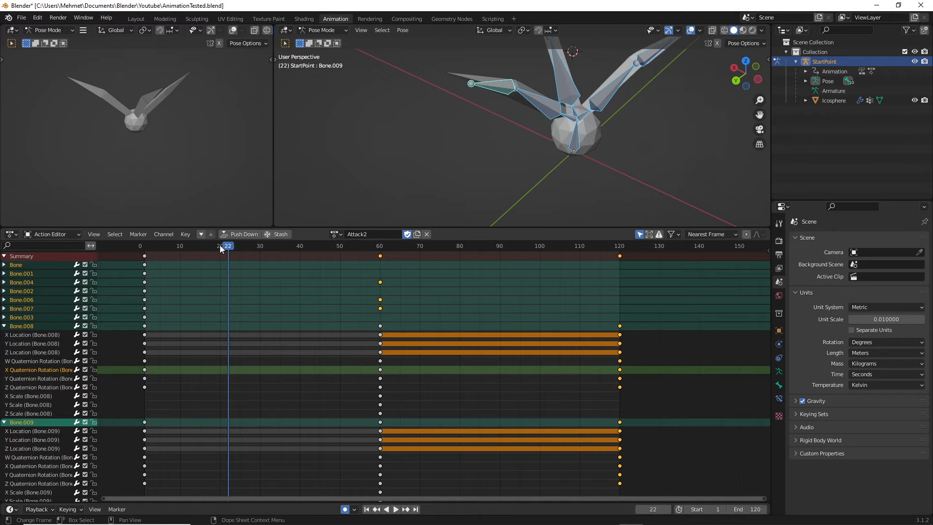
{"action": "left_click_drag", "start_coordinate": [229, 246], "coordinate": [620, 265]}
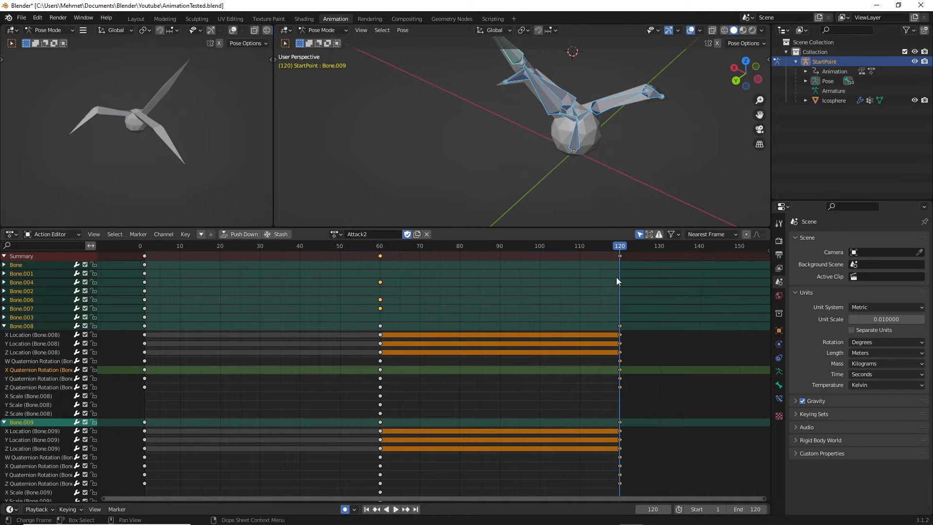
{"action": "left_click", "coordinate": [591, 336]}
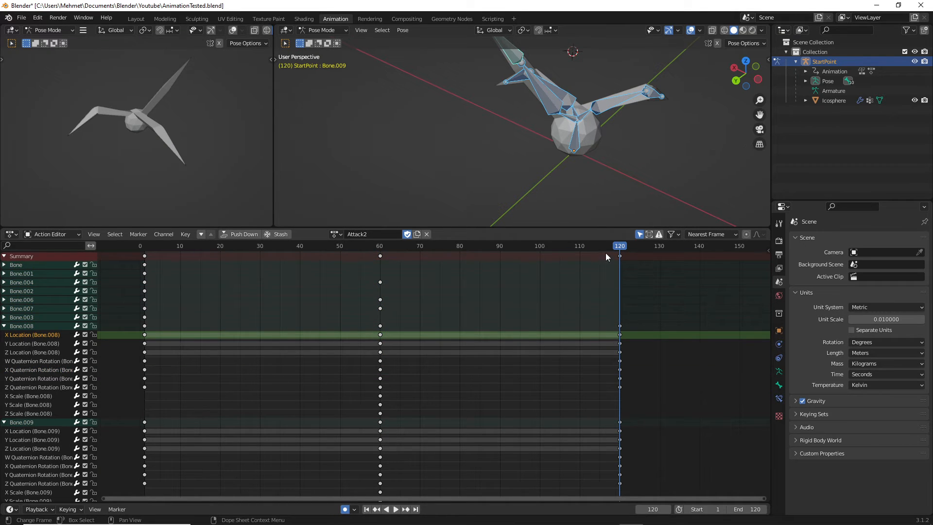
{"action": "left_click_drag", "start_coordinate": [605, 253], "coordinate": [659, 495]}
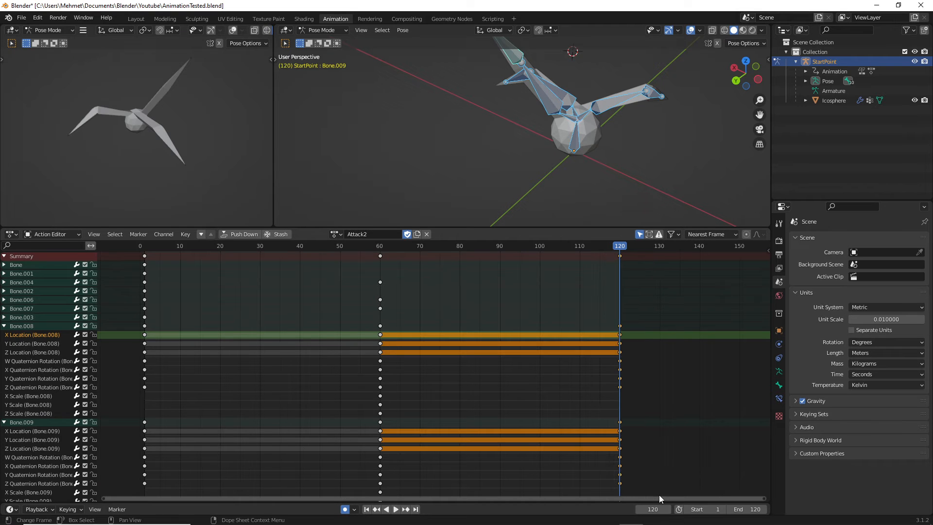
{"action": "key", "text": "Delete"}
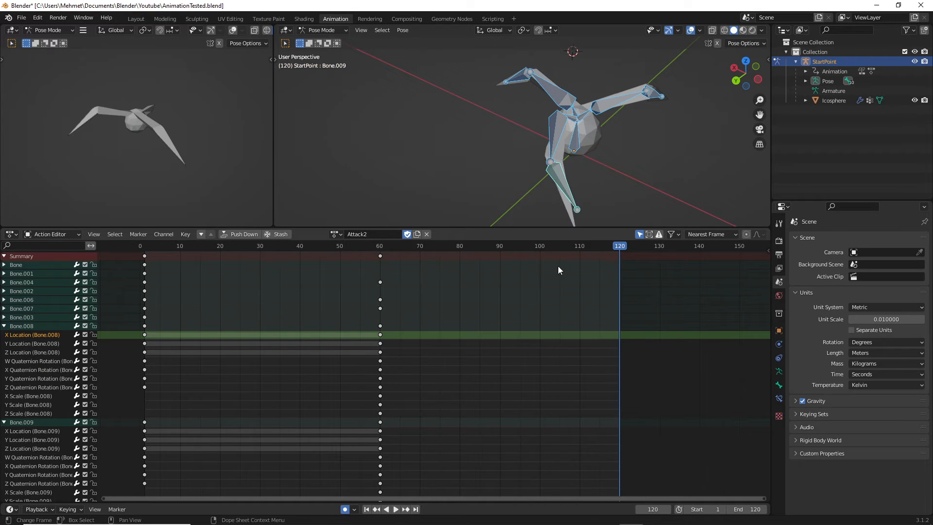
Step: Return to frame 1, enlarge the viewport area, and select all bones of the armature
{"action": "left_click_drag", "start_coordinate": [622, 245], "coordinate": [145, 297]}
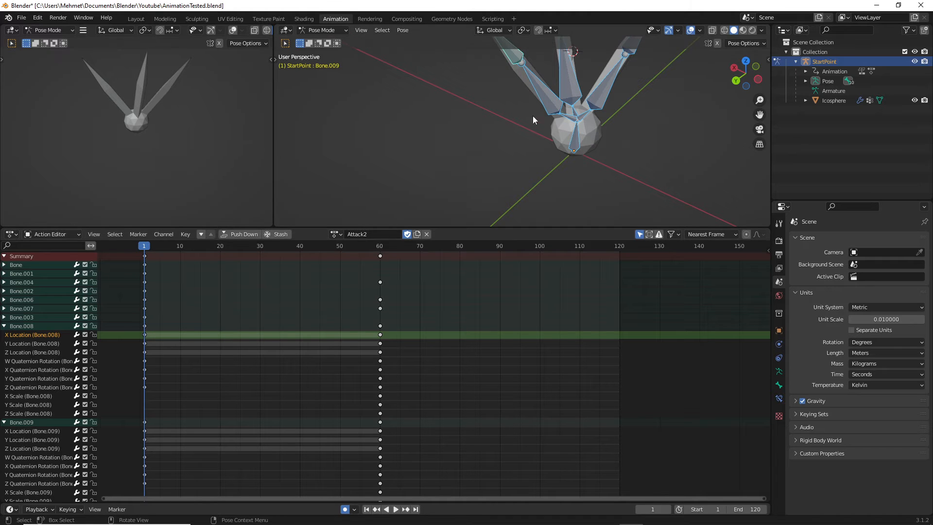
{"action": "scroll", "coordinate": [539, 127], "scroll_direction": "down", "scroll_amount": 4}
{"action": "middle_click_drag", "start_coordinate": [540, 132], "coordinate": [509, 153], "text": "shift"}
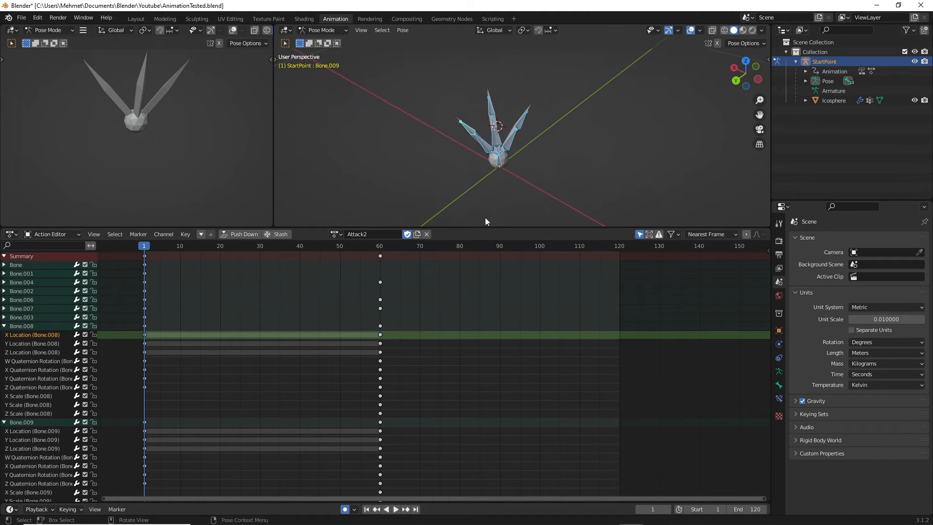
{"action": "left_click_drag", "start_coordinate": [486, 227], "coordinate": [474, 258]}
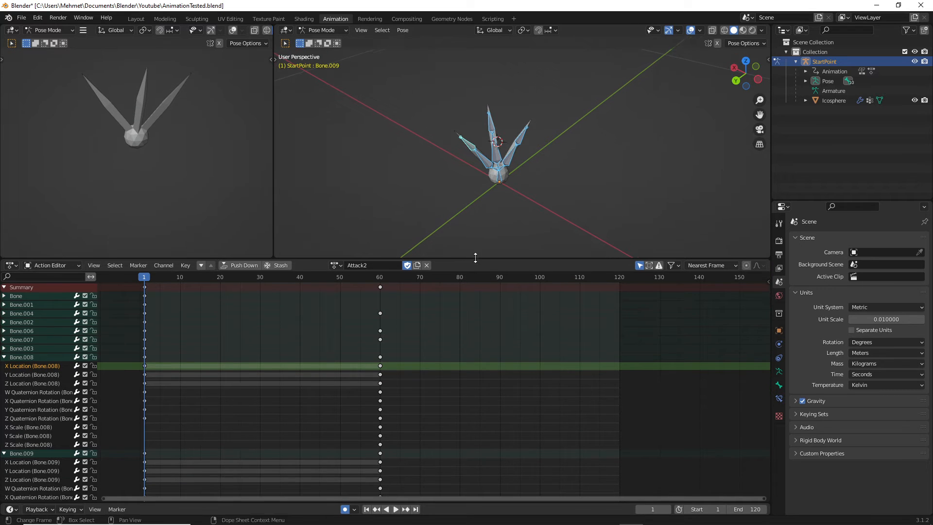
{"action": "scroll", "coordinate": [560, 194], "scroll_direction": "up", "scroll_amount": 2}
{"action": "key", "text": "alt+a"}
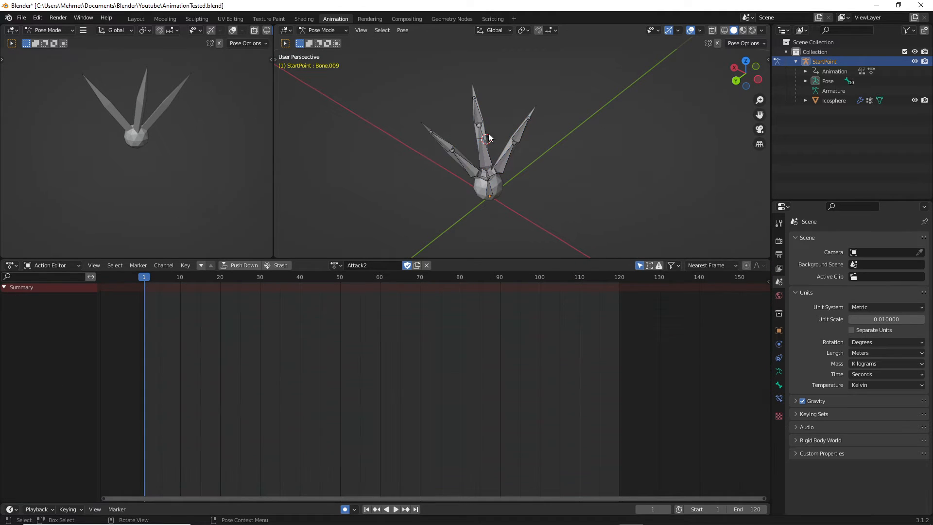
{"action": "key", "text": "a"}
{"action": "key", "text": "alt+a"}
{"action": "key", "text": "a"}
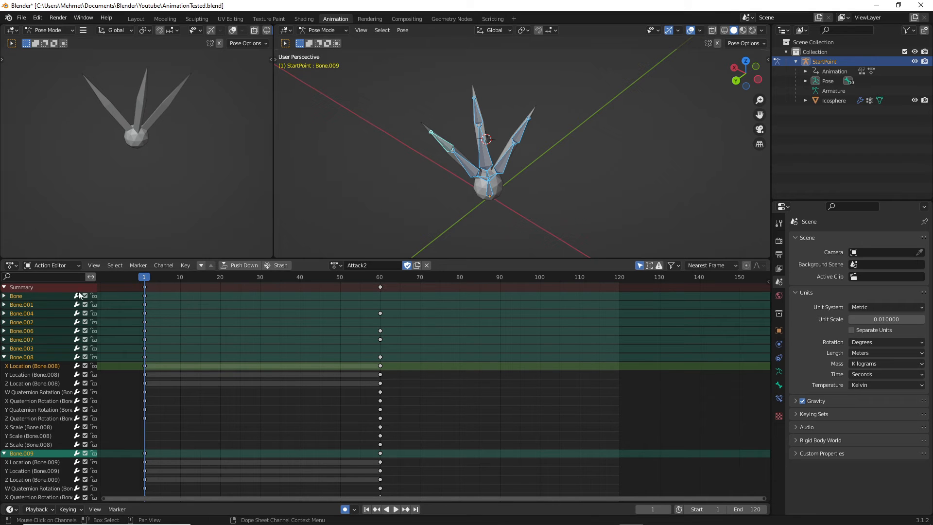
Step: Collapse the expanded channels of Bone.008, Bone.009 and Bone.005 in the Attack2 action
{"action": "left_click", "coordinate": [4, 288]}
{"action": "left_click", "coordinate": [4, 288]}
{"action": "left_click", "coordinate": [4, 296]}
{"action": "left_click", "coordinate": [3, 296]}
{"action": "left_click", "coordinate": [4, 357]}
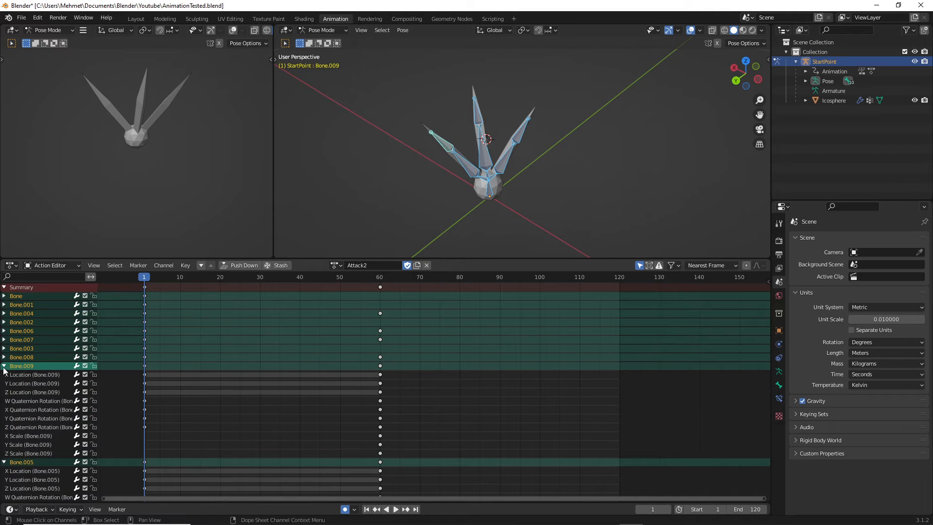
{"action": "left_click", "coordinate": [4, 367]}
{"action": "left_click", "coordinate": [3, 374]}
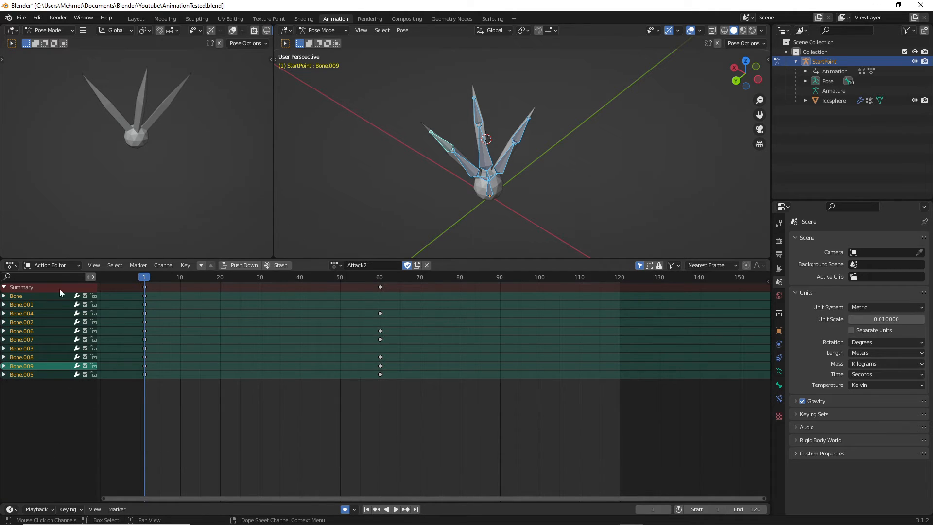
Step: Copy the keyframes of all bones at frame 1 and paste them at frame 120 in the Attack2 action
{"action": "left_click_drag", "start_coordinate": [51, 422], "coordinate": [108, 316]}
{"action": "left_click_drag", "start_coordinate": [174, 409], "coordinate": [125, 284]}
{"action": "right_click", "coordinate": [144, 301]}
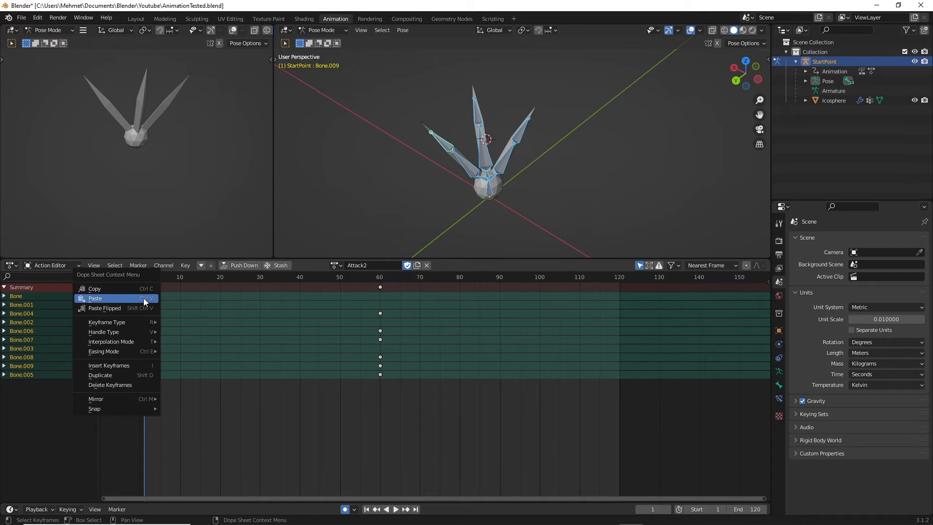
{"action": "left_click", "coordinate": [109, 291]}
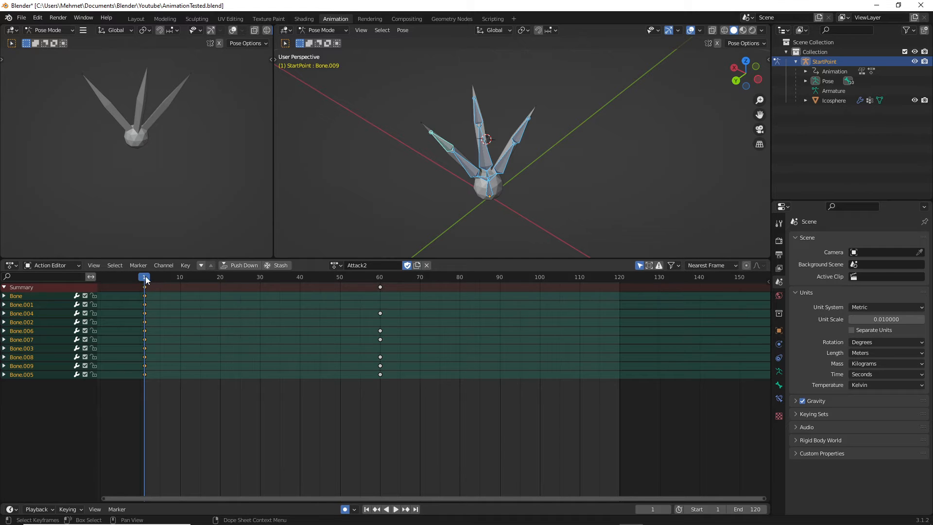
{"action": "left_click_drag", "start_coordinate": [145, 279], "coordinate": [619, 284]}
{"action": "right_click", "coordinate": [619, 299]}
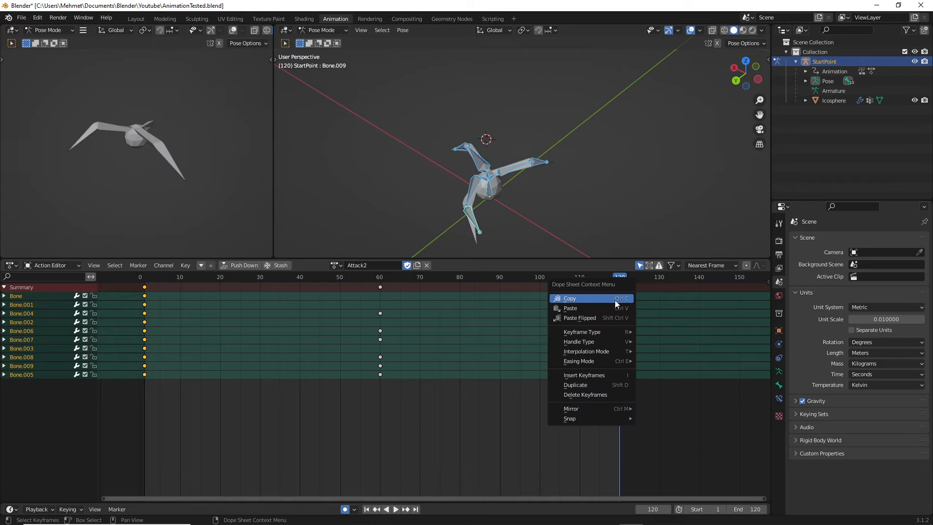
{"action": "left_click", "coordinate": [604, 302]}
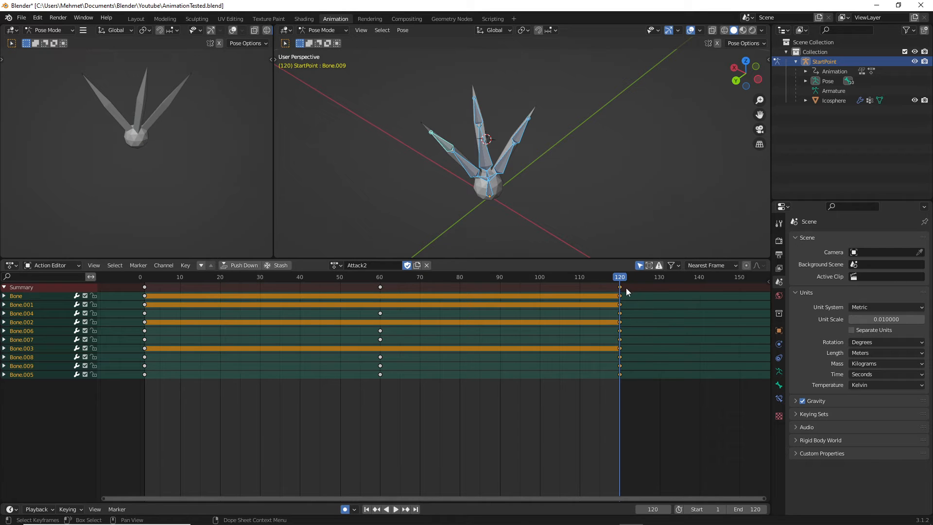
Step: Scrub the Attack2 action back from frame 120 to frame 1 and play the animation to check its motion
{"action": "left_click_drag", "start_coordinate": [625, 278], "coordinate": [620, 308]}
{"action": "left_click_drag", "start_coordinate": [620, 307], "coordinate": [147, 310]}
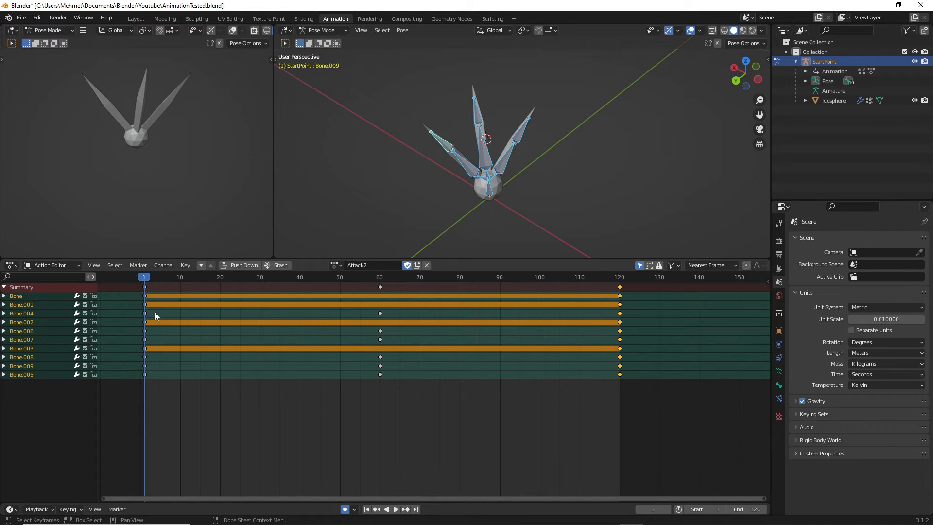
{"action": "left_click", "coordinate": [396, 508]}
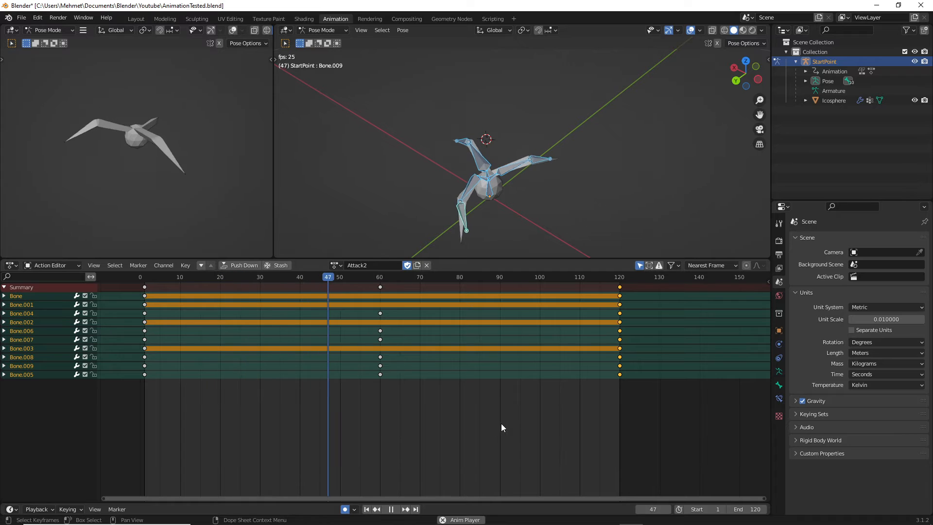
{"action": "left_click", "coordinate": [392, 509]}
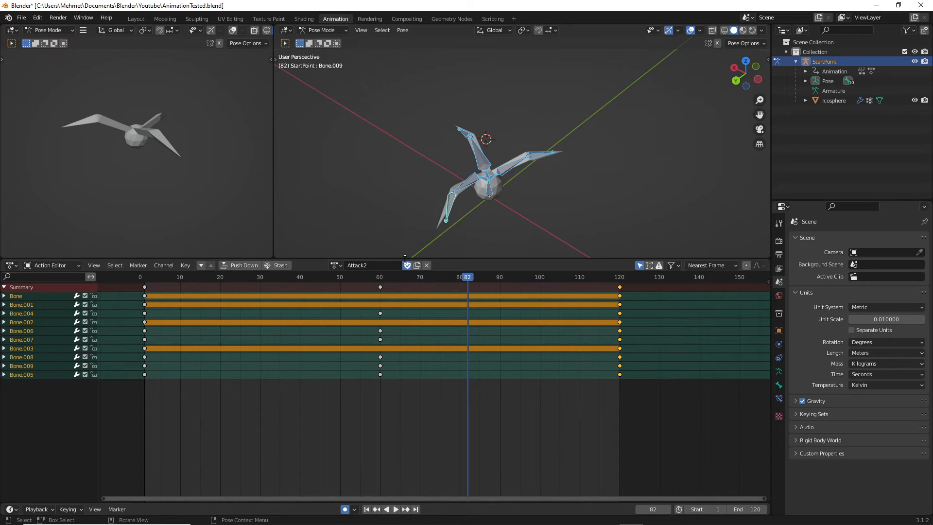
Step: Enlarge the animation viewports and inspect the posed creature from another angle in the Layout workspace
{"action": "left_click_drag", "start_coordinate": [405, 259], "coordinate": [420, 310]}
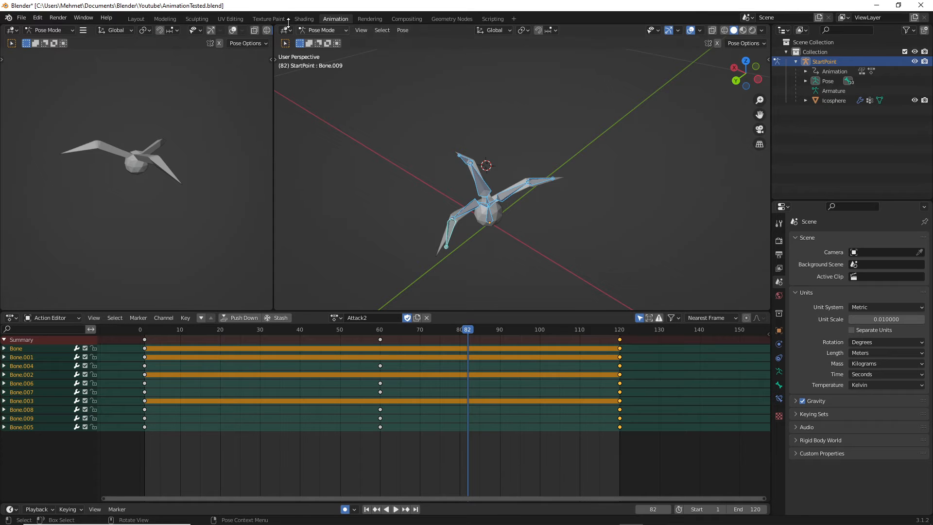
{"action": "left_click", "coordinate": [136, 19]}
{"action": "scroll", "coordinate": [502, 270], "scroll_direction": "down", "scroll_amount": 5}
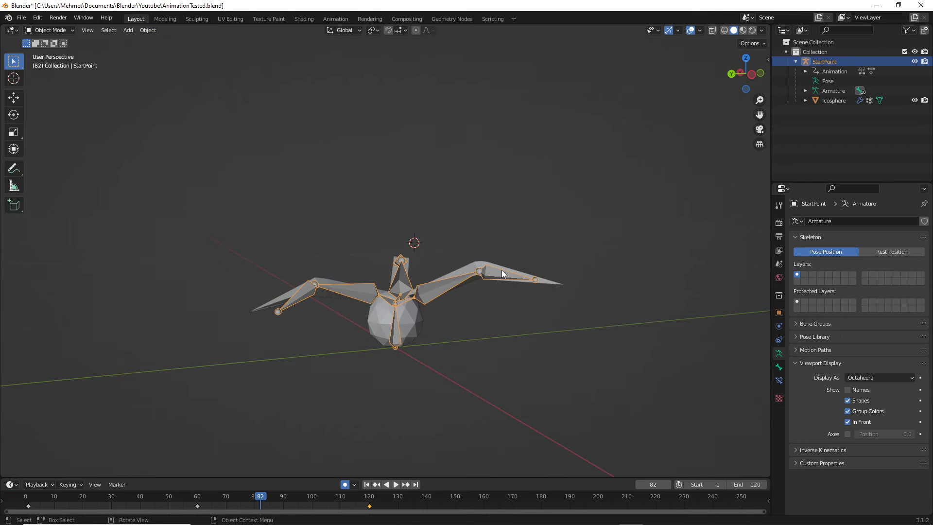
{"action": "middle_click_drag", "start_coordinate": [455, 252], "coordinate": [313, 56]}
Step: In the Animation workspace, return the playhead of the Attack2 action to frame 1 and stop playback
{"action": "left_click", "coordinate": [337, 19]}
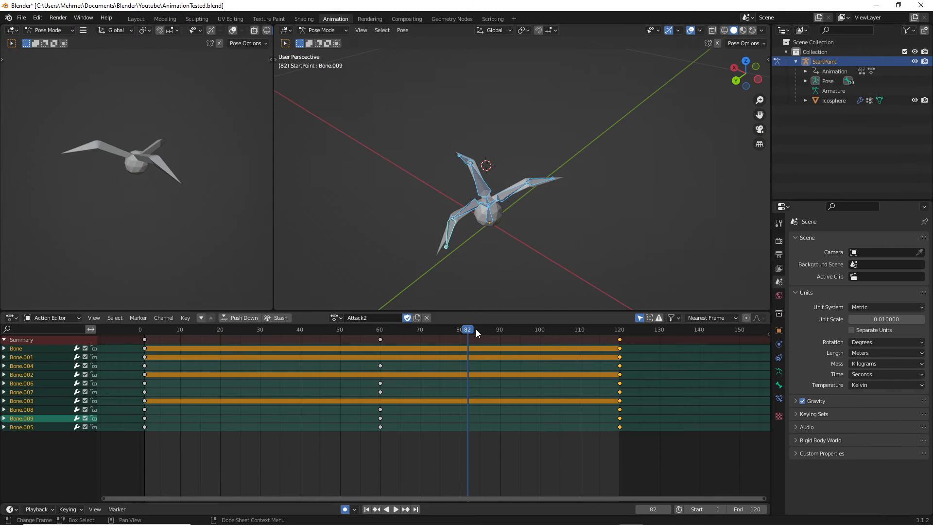
{"action": "key", "text": "space"}
{"action": "left_click", "coordinate": [160, 334]}
{"action": "left_click_drag", "start_coordinate": [160, 334], "coordinate": [144, 341]}
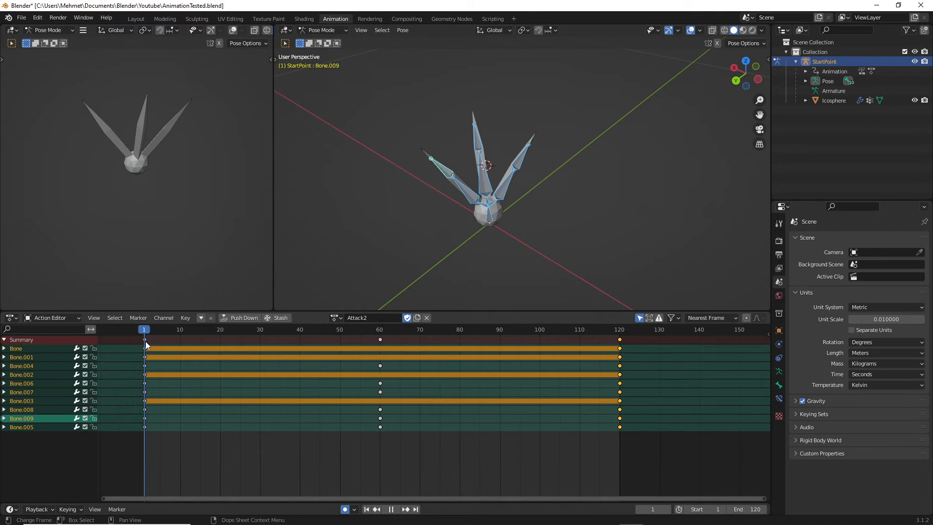
{"action": "key", "text": "space"}
Step: Switch to the Layout workspace, view the creature's start pose, and widen the Outliner and Properties area
{"action": "left_click", "coordinate": [136, 19]}
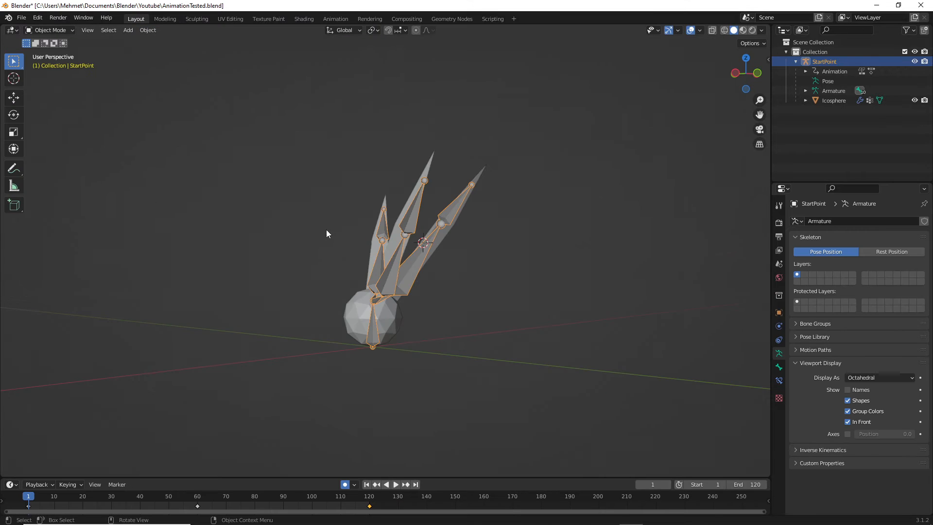
{"action": "middle_click_drag", "start_coordinate": [326, 233], "coordinate": [448, 245]}
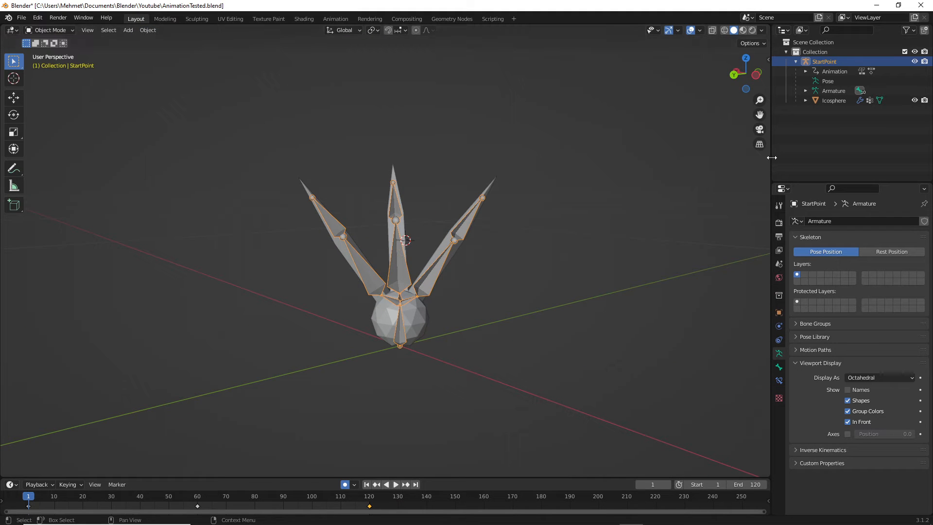
{"action": "left_click_drag", "start_coordinate": [772, 157], "coordinate": [742, 157]}
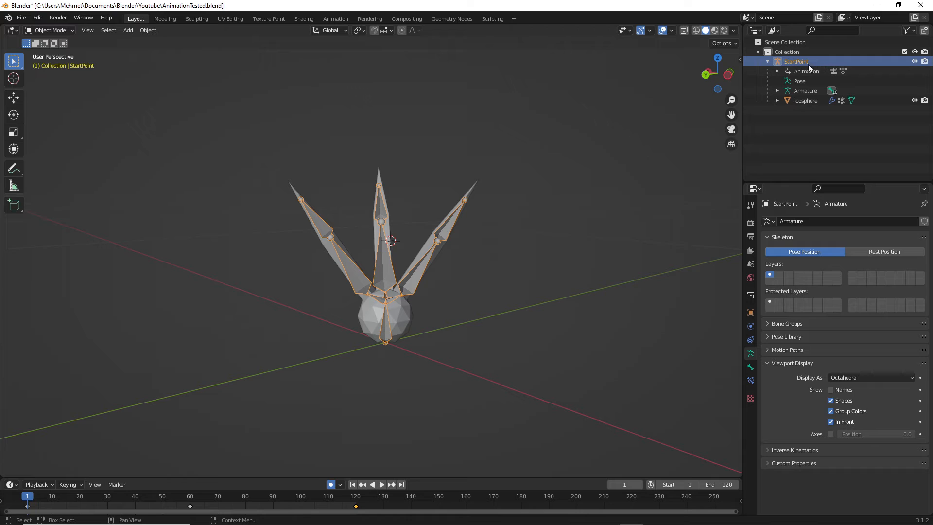
Step: Rename the StartPoint armature object to AmatureRenamed
{"action": "double_click", "coordinate": [831, 63]}
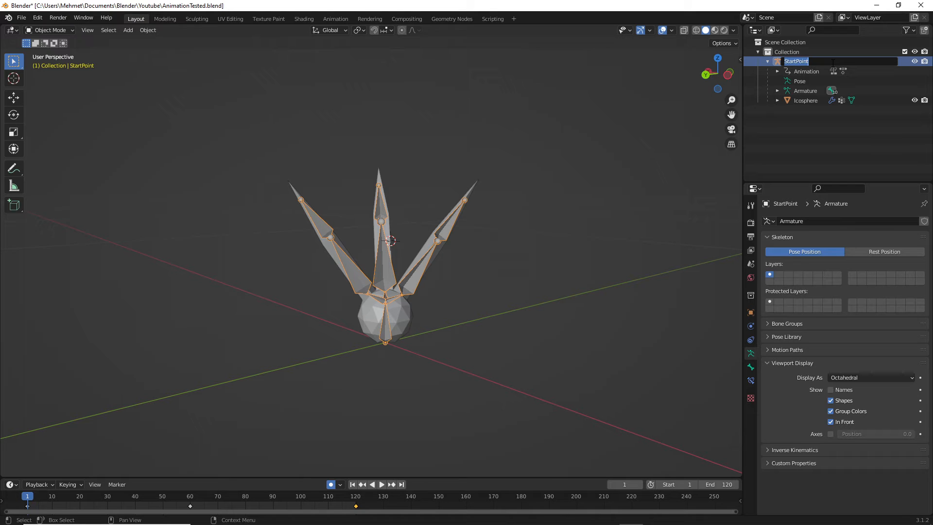
{"action": "type", "text": "AmatureRenamed"}
{"action": "key", "text": "Return"}
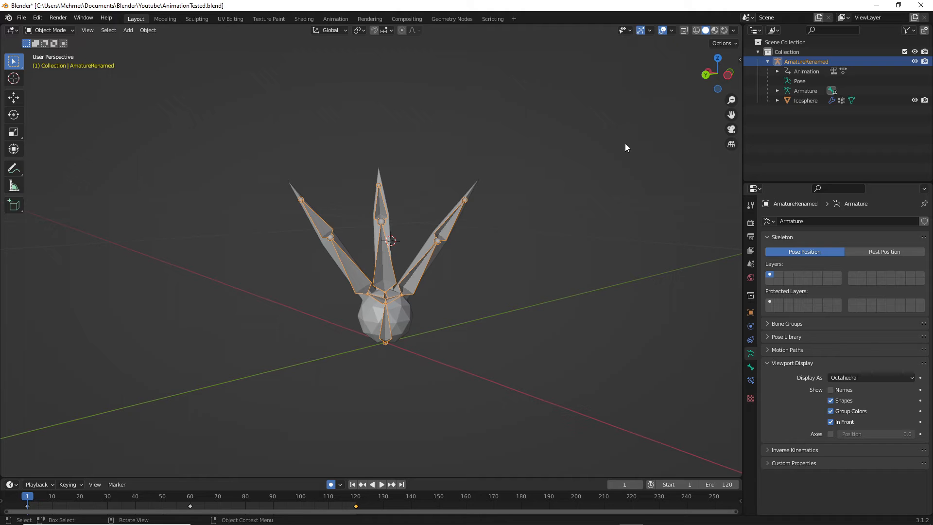
Step: Set the scene's unit scale to 0.1
{"action": "left_click", "coordinate": [751, 254]}
{"action": "left_click", "coordinate": [750, 264]}
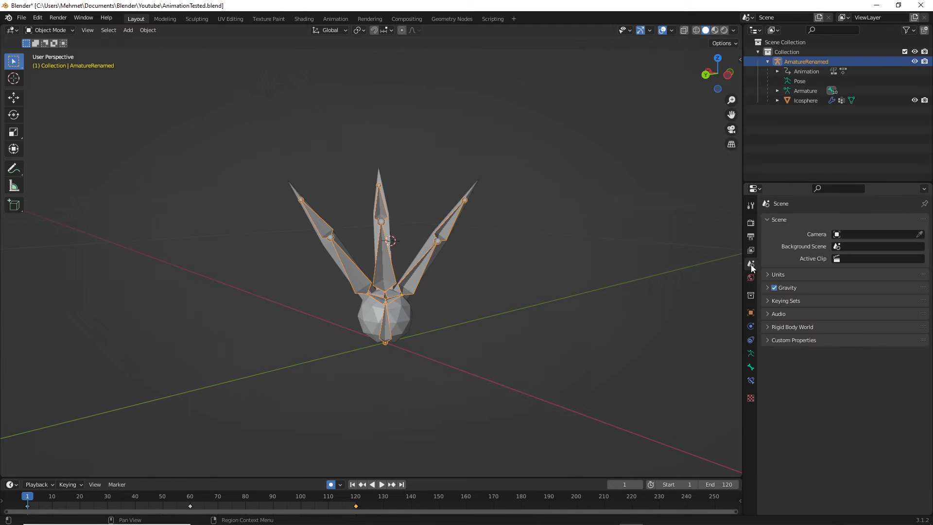
{"action": "left_click", "coordinate": [751, 205]}
{"action": "left_click", "coordinate": [750, 223]}
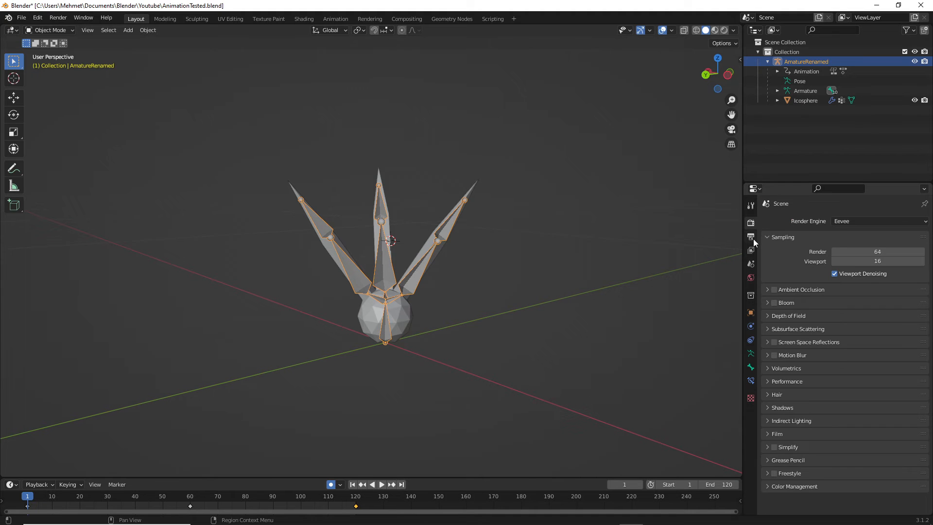
{"action": "left_click", "coordinate": [751, 264]}
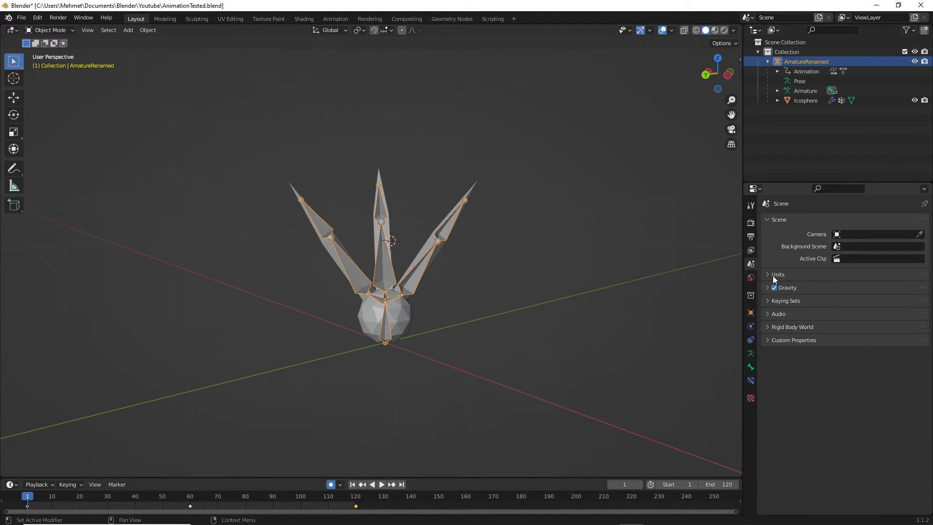
{"action": "left_click", "coordinate": [766, 275]}
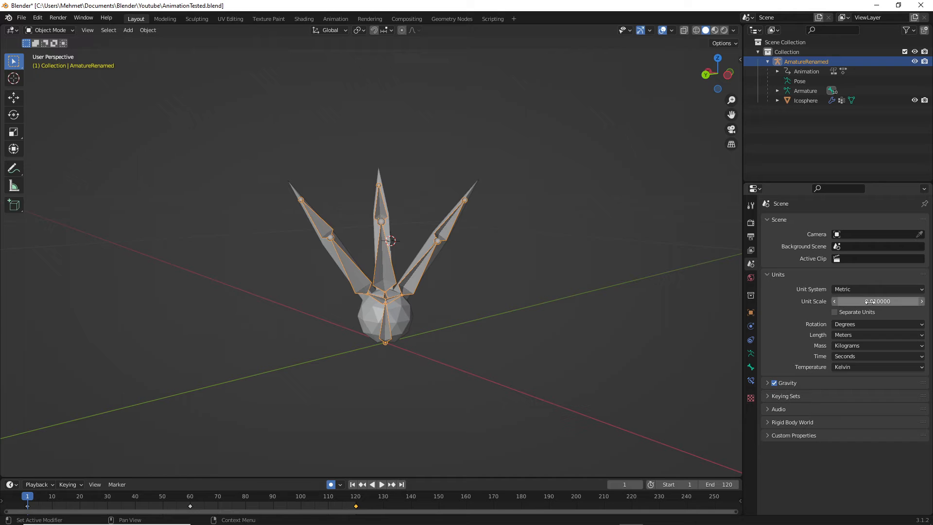
{"action": "left_click", "coordinate": [899, 302]}
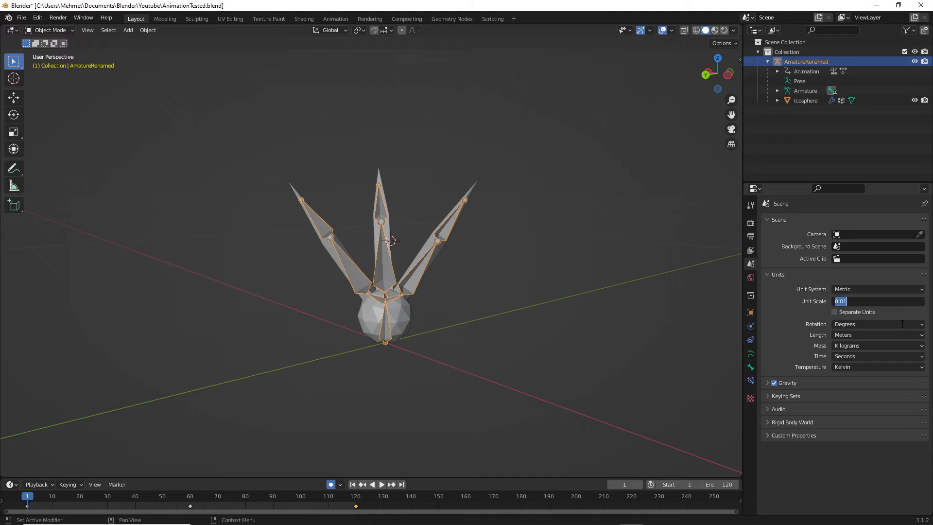
{"action": "type", "text": "0.1"}
{"action": "key", "text": "Return"}
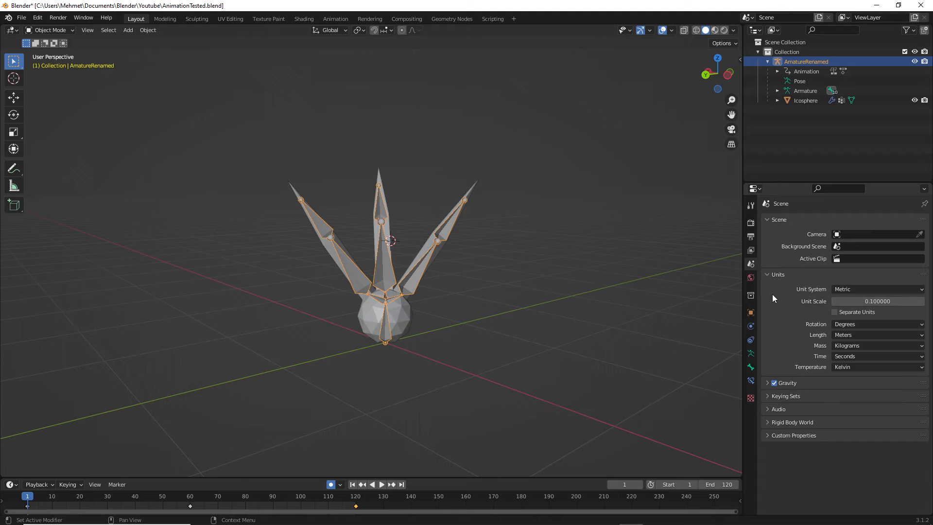
Step: Try an output frame rate of 60 fps for the scene, and set it back to 24 fps
{"action": "left_click", "coordinate": [752, 327]}
{"action": "left_click", "coordinate": [752, 314]}
{"action": "left_click", "coordinate": [753, 339]}
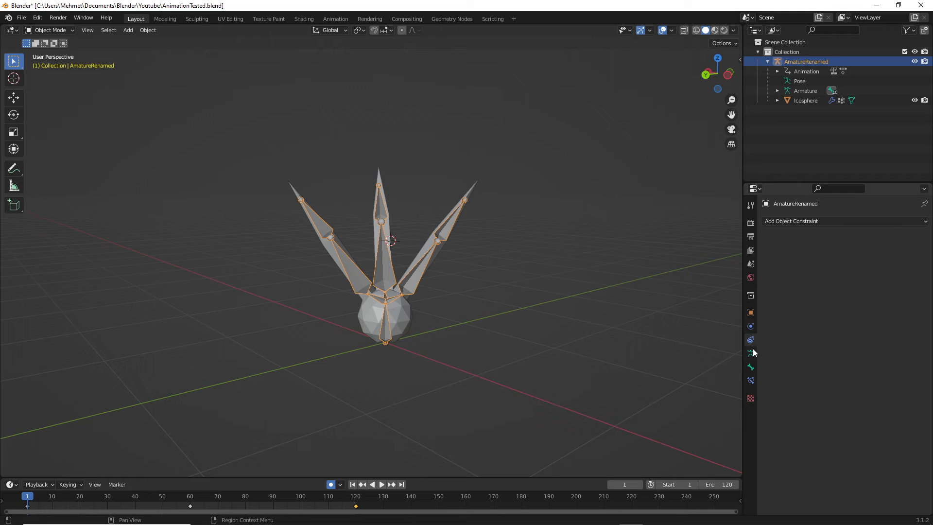
{"action": "left_click", "coordinate": [753, 368]}
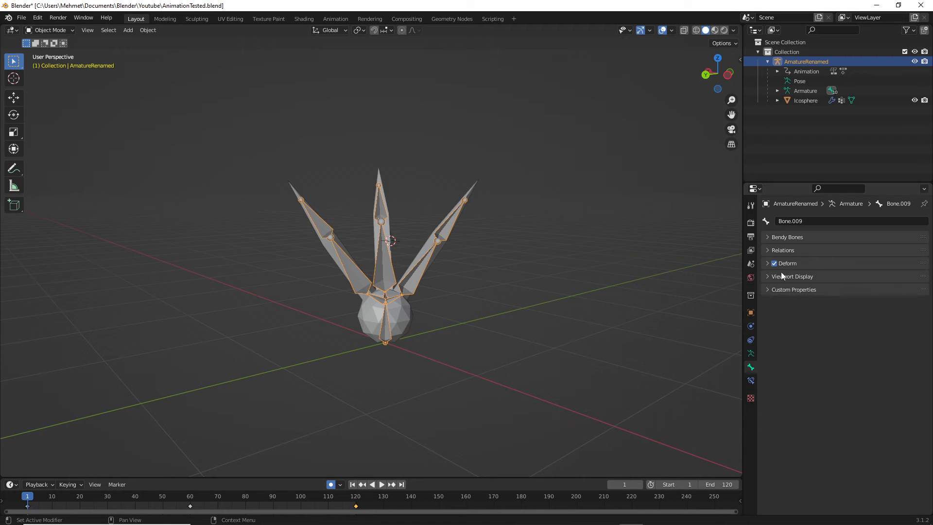
{"action": "left_click", "coordinate": [751, 323]}
{"action": "left_click", "coordinate": [753, 300]}
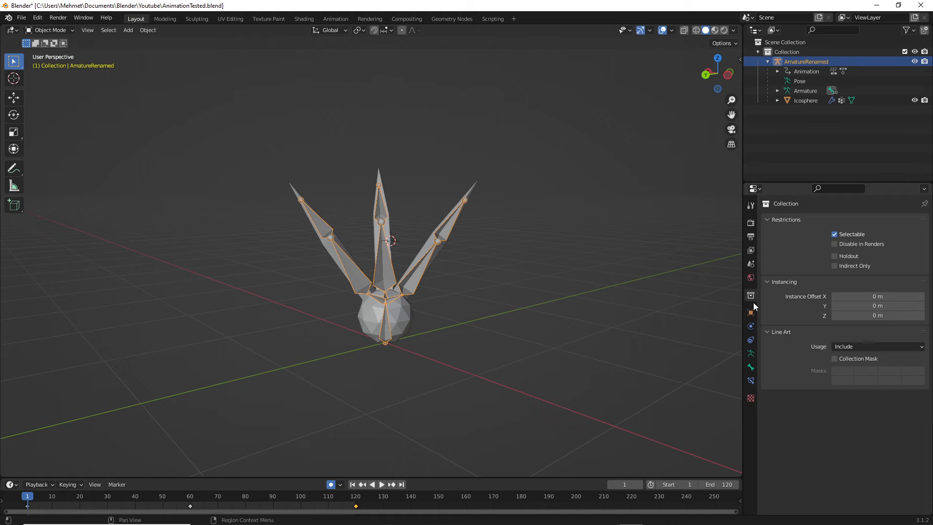
{"action": "left_click", "coordinate": [750, 237]}
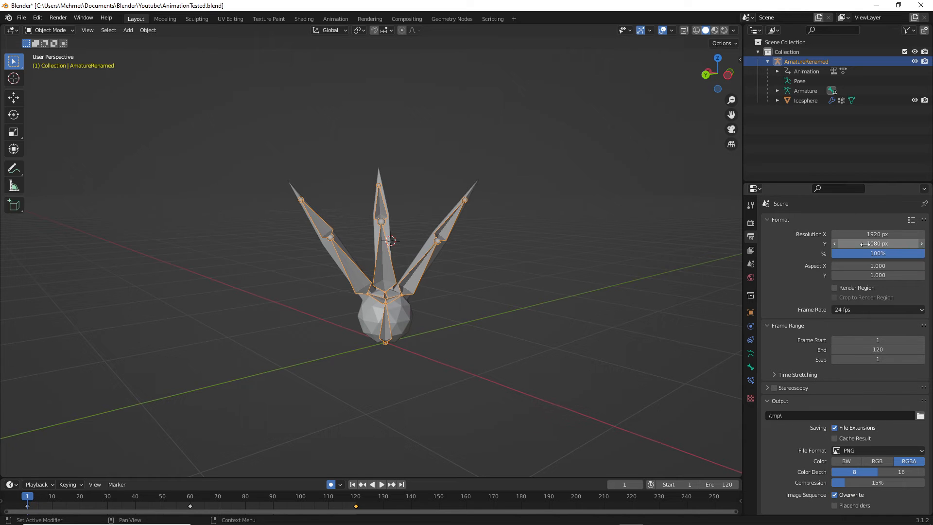
{"action": "left_click", "coordinate": [852, 311]}
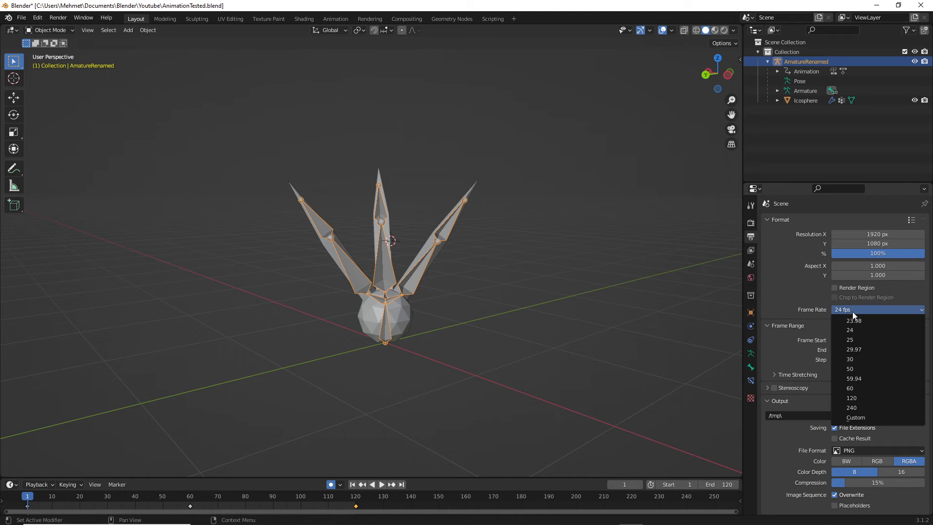
{"action": "left_click", "coordinate": [864, 386]}
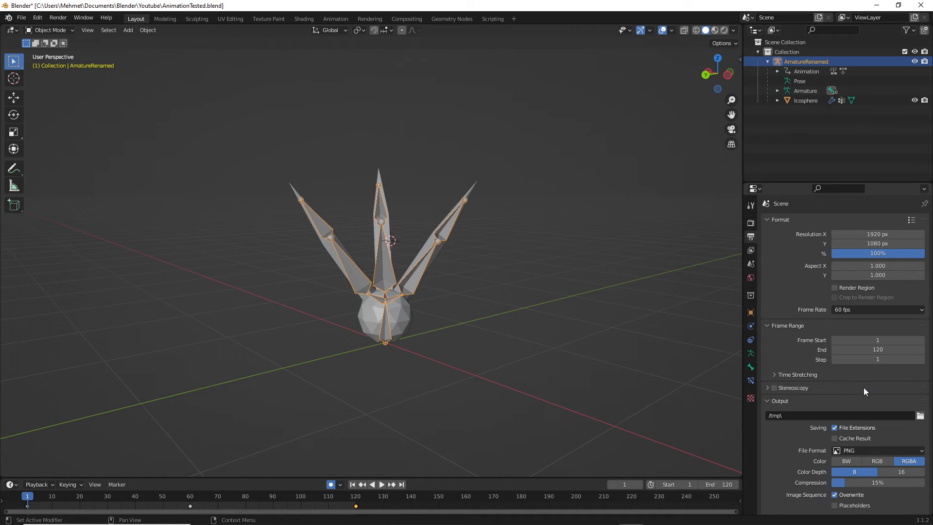
{"action": "left_click", "coordinate": [850, 312]}
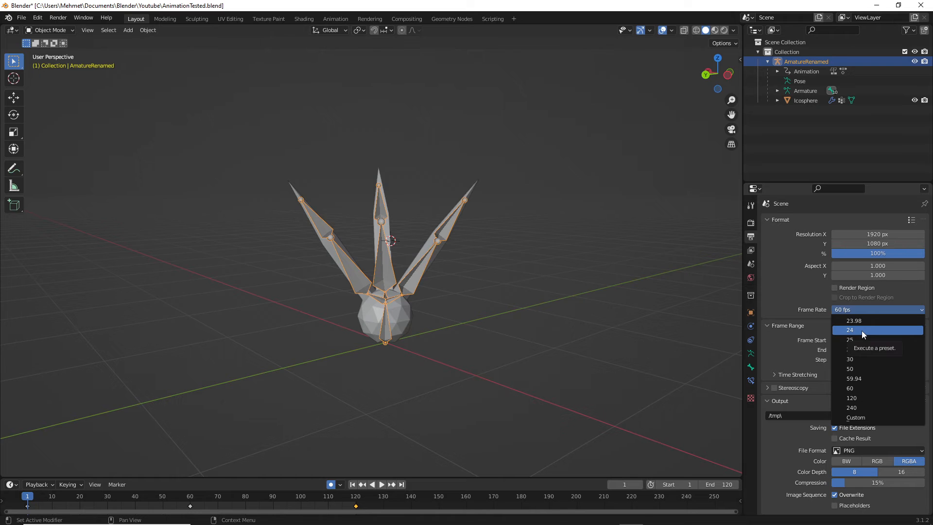
{"action": "left_click", "coordinate": [861, 331]}
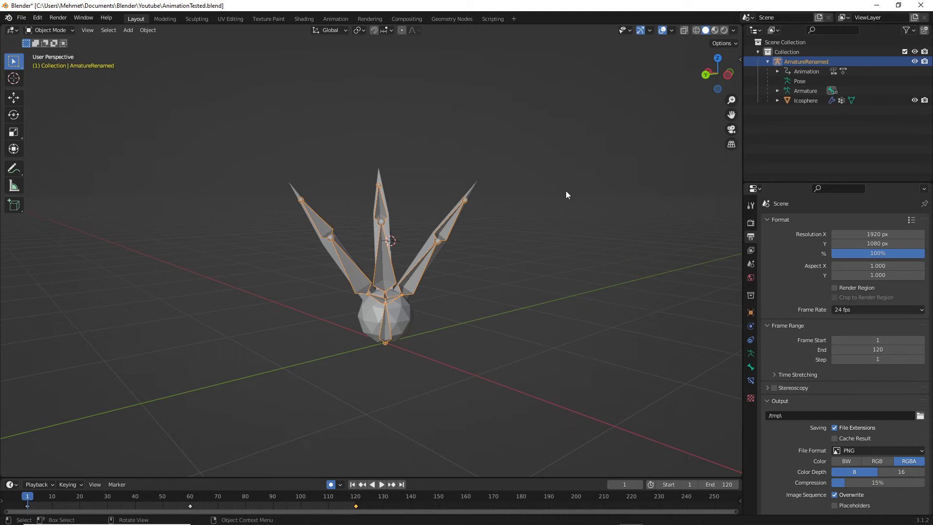
Step: Select the creature's armature and apply all transforms (location, rotation and scale) to it
{"action": "left_click", "coordinate": [446, 150]}
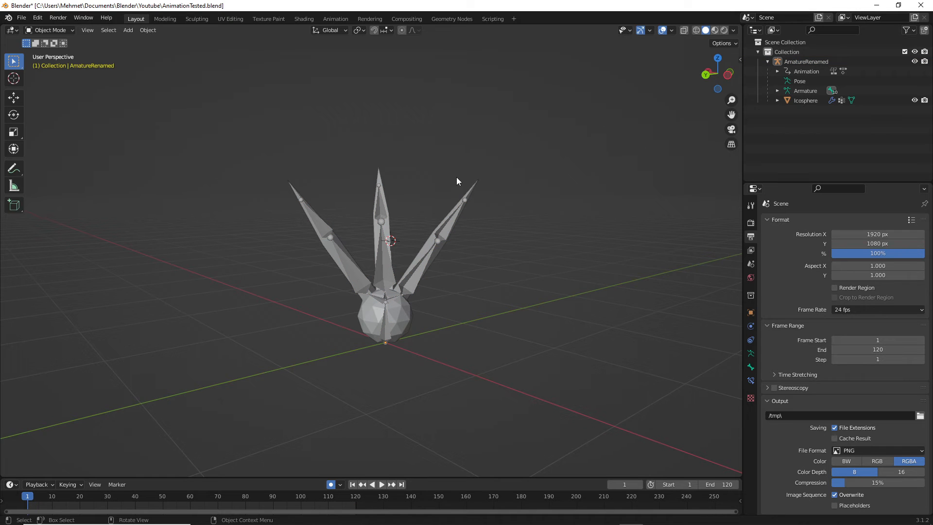
{"action": "left_click", "coordinate": [383, 211]}
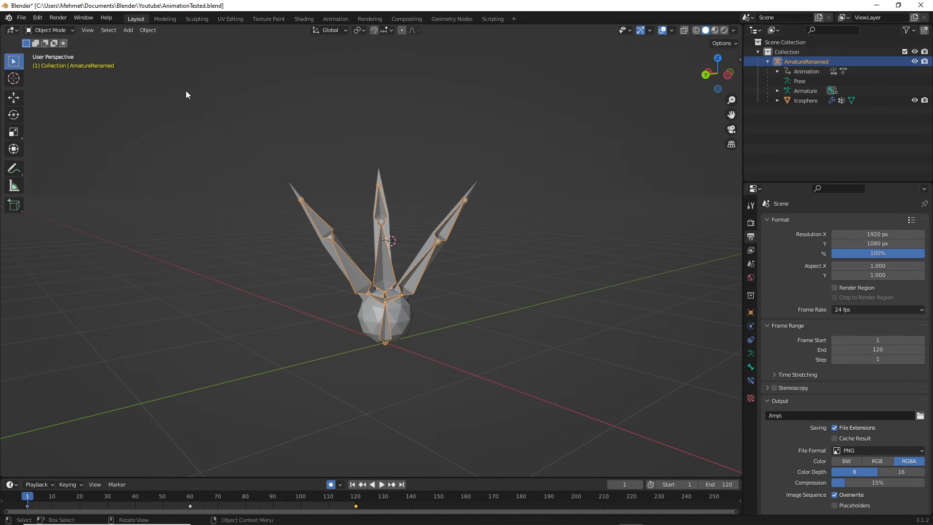
{"action": "left_click", "coordinate": [148, 30]}
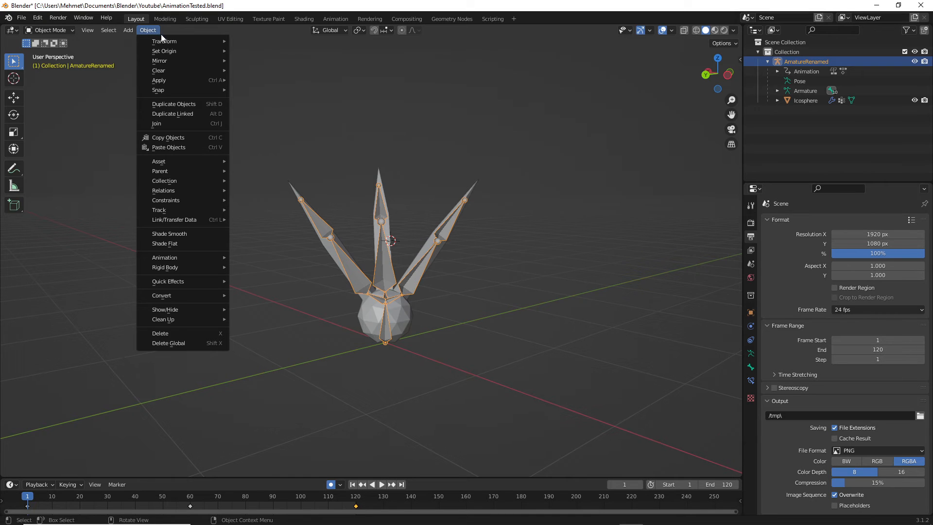
{"action": "mouse_move", "coordinate": [176, 79]}
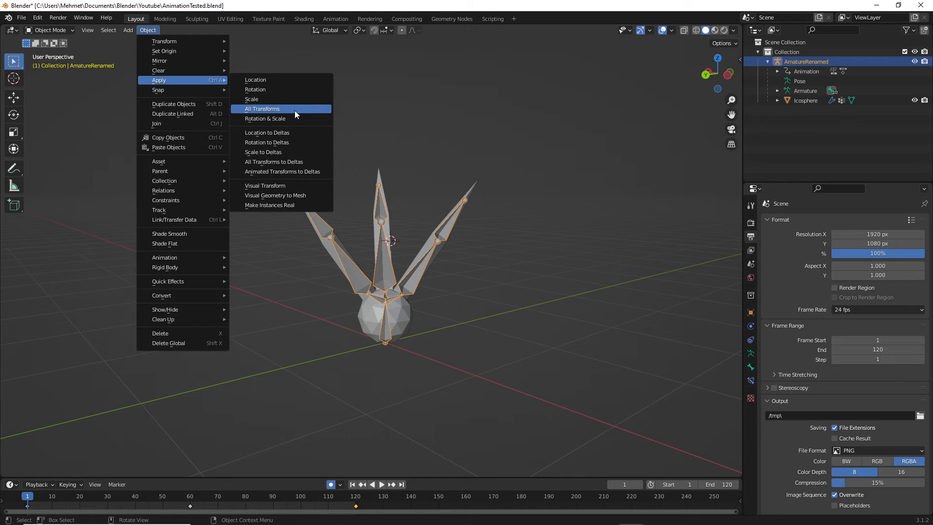
{"action": "left_click", "coordinate": [281, 113]}
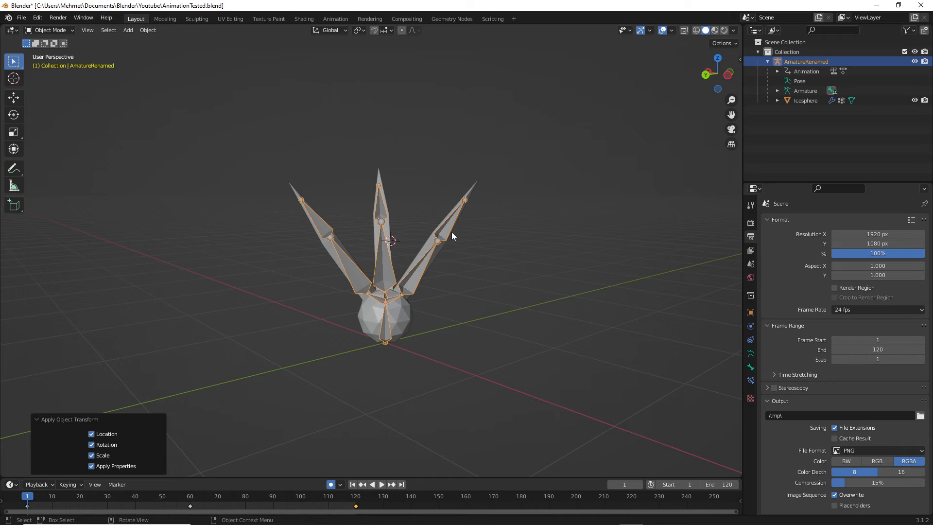
Step: Select the icosphere mesh along with the AmatureRenamed armature and start an FBX export of the selected objects
{"action": "mouse_move", "coordinate": [451, 232]}
{"action": "middle_mouse_down"}
{"action": "mouse_move", "coordinate": [360, 243]}
{"action": "mouse_move", "coordinate": [442, 240]}
{"action": "middle_mouse_up"}
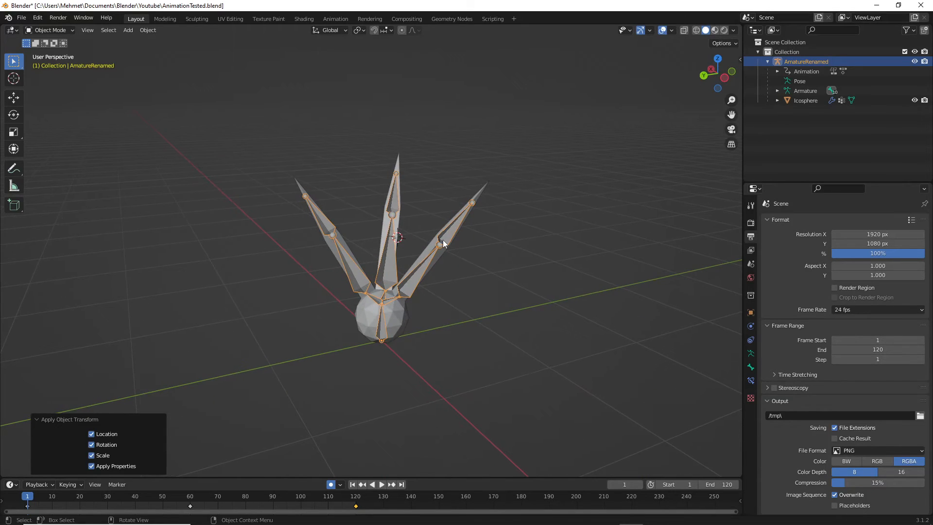
{"action": "left_click", "coordinate": [22, 18]}
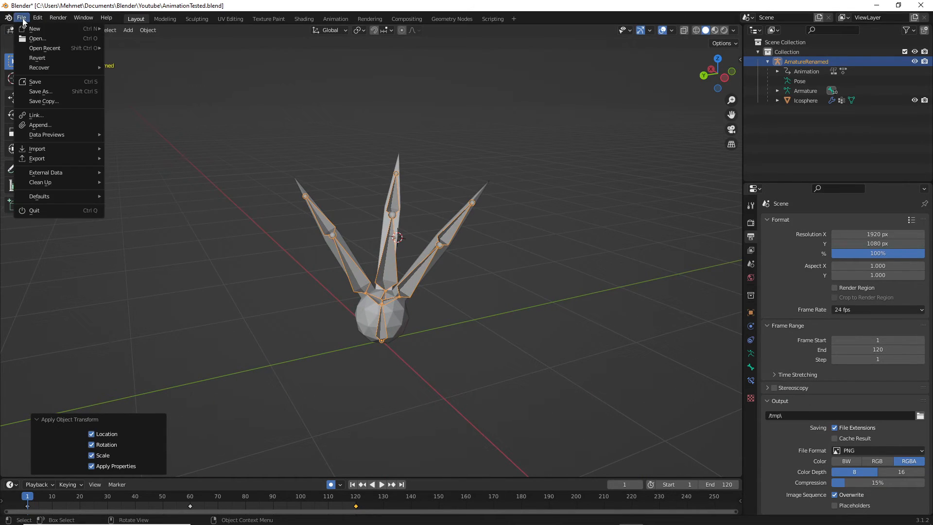
{"action": "mouse_move", "coordinate": [57, 158]}
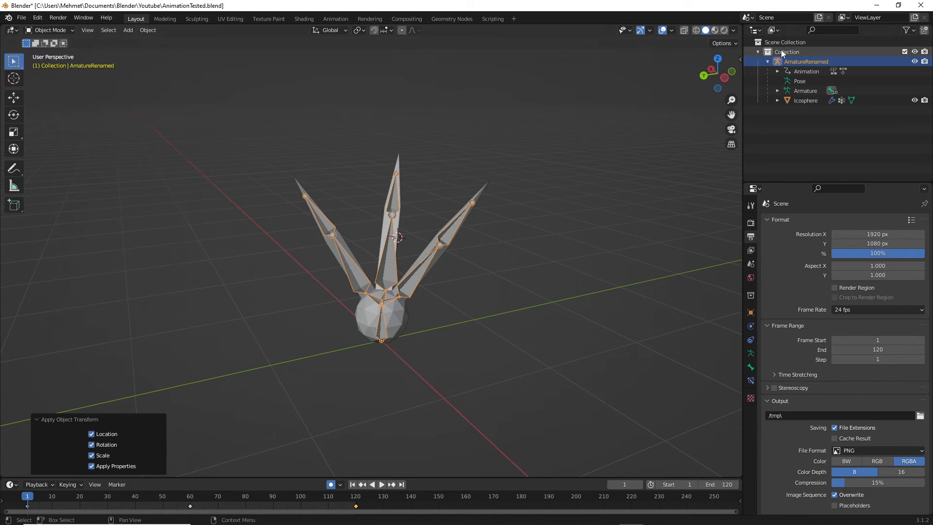
{"action": "left_click", "coordinate": [796, 103], "text": "shift"}
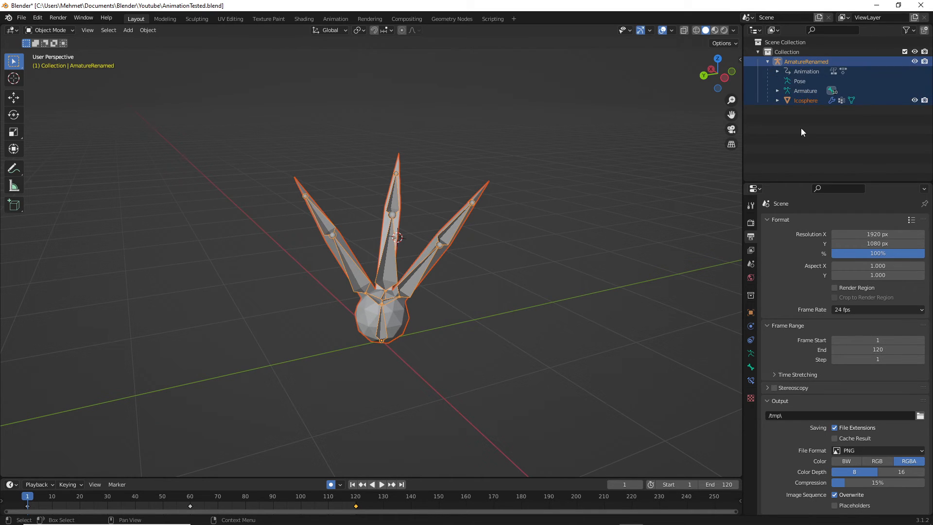
{"action": "left_click", "coordinate": [24, 19]}
{"action": "mouse_move", "coordinate": [57, 156]}
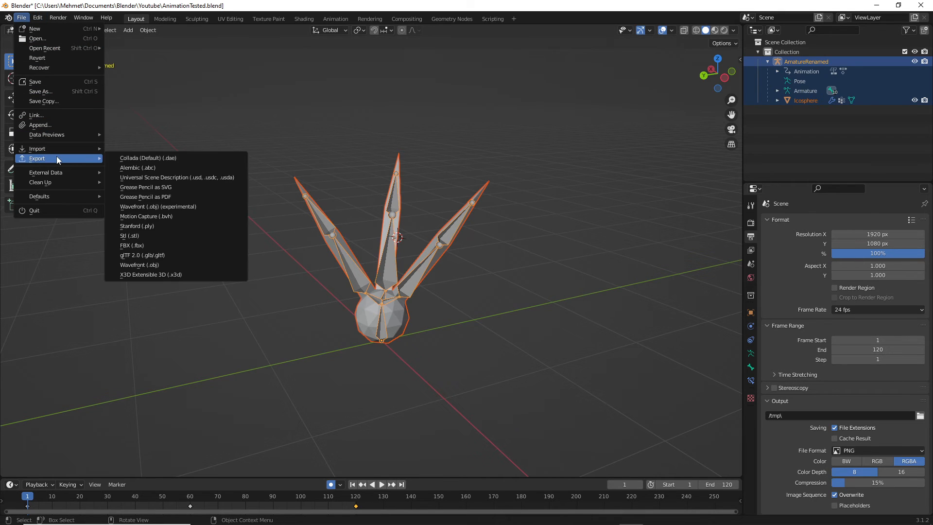
{"action": "left_click", "coordinate": [170, 245]}
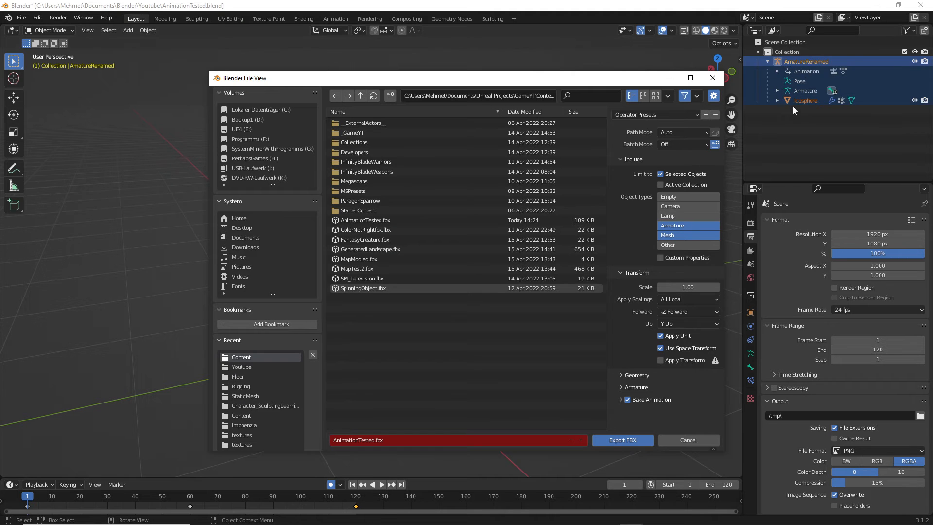
{"action": "left_click_drag", "start_coordinate": [597, 83], "coordinate": [587, 100]}
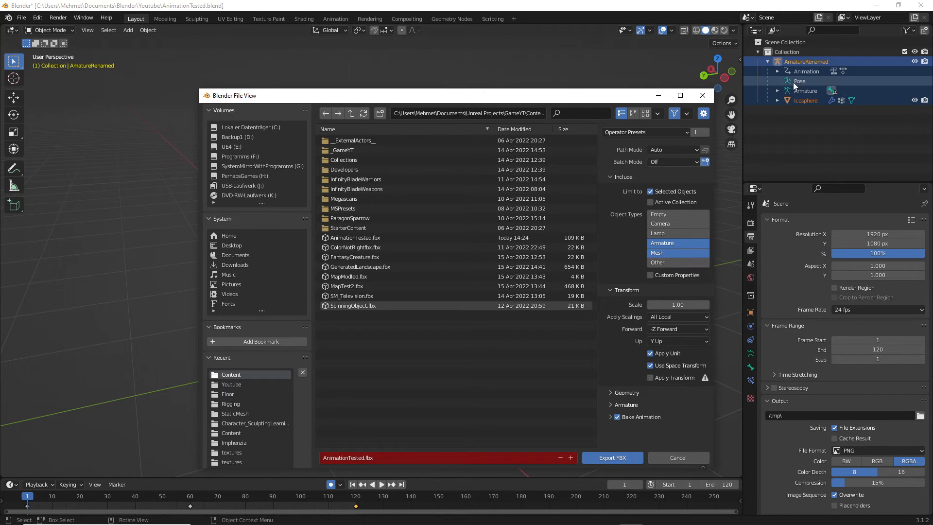
{"action": "left_click_drag", "start_coordinate": [596, 100], "coordinate": [564, 236]}
{"action": "left_click_drag", "start_coordinate": [539, 270], "coordinate": [516, 98]}
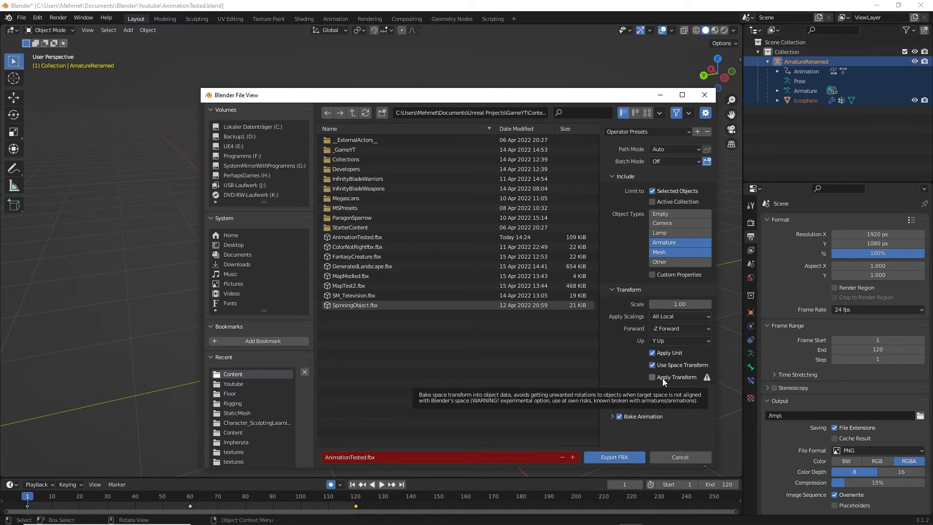
Step: Set the geometry smoothing of the FBX export to Face
{"action": "left_click", "coordinate": [612, 392]}
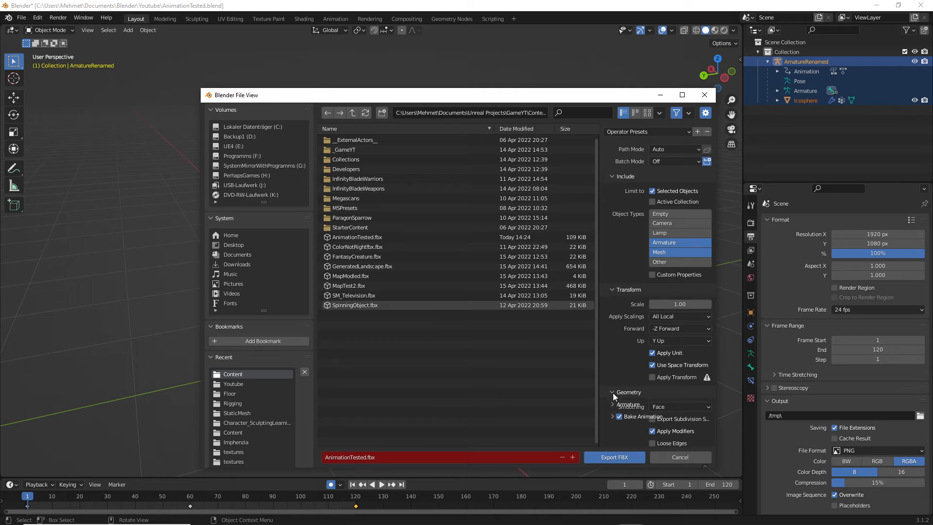
{"action": "scroll", "coordinate": [680, 396], "scroll_direction": "down", "scroll_amount": 2}
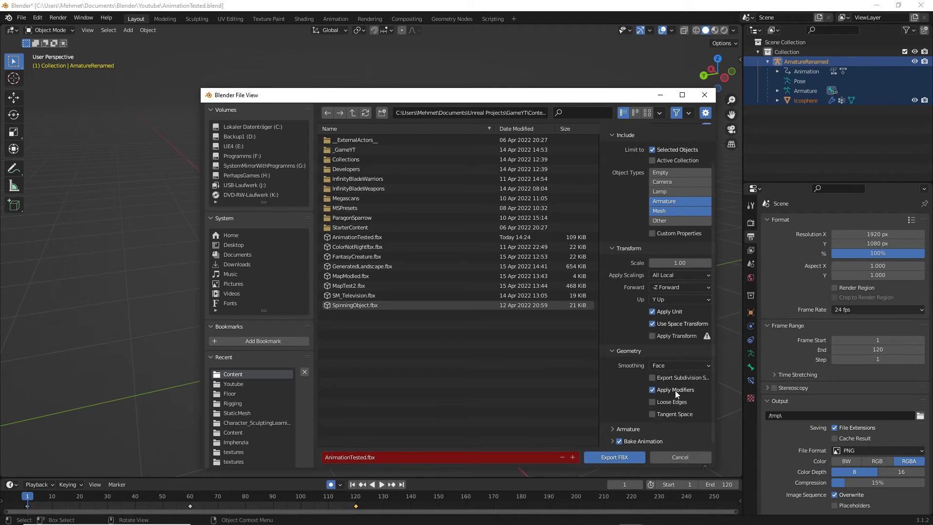
{"action": "left_click", "coordinate": [661, 366]}
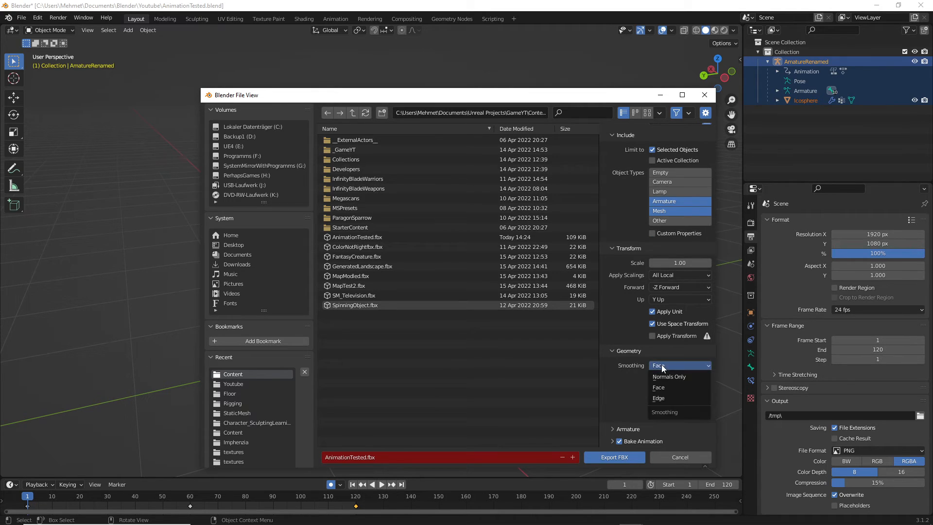
{"action": "left_click", "coordinate": [665, 385]}
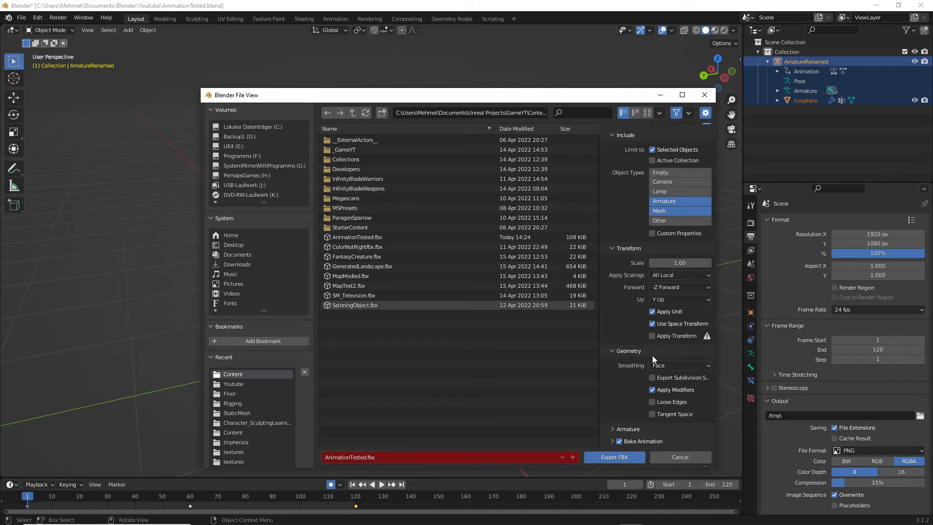
{"action": "left_click", "coordinate": [612, 351]}
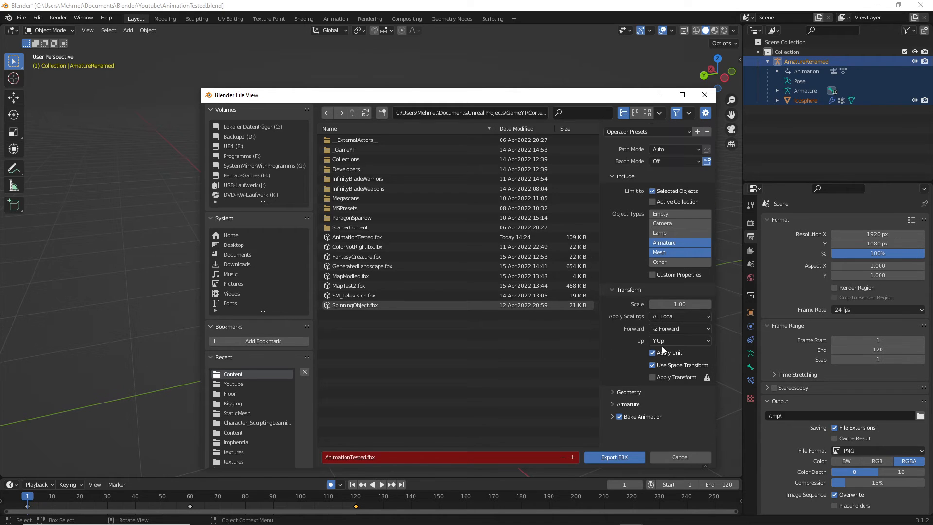
Step: Examine the Armature and Bake Animation options of the FBX export
{"action": "left_click", "coordinate": [628, 404]}
{"action": "scroll", "coordinate": [679, 364], "scroll_direction": "down", "scroll_amount": 2}
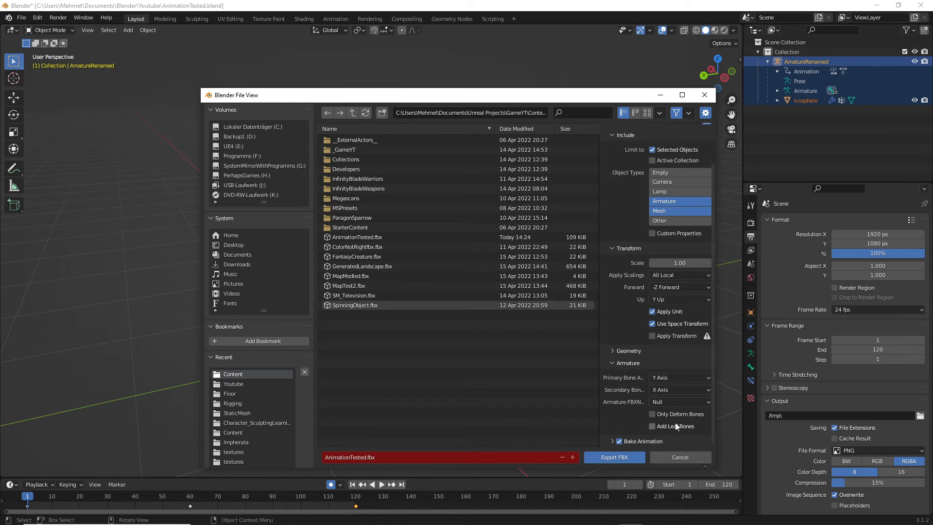
{"action": "left_click", "coordinate": [611, 363]}
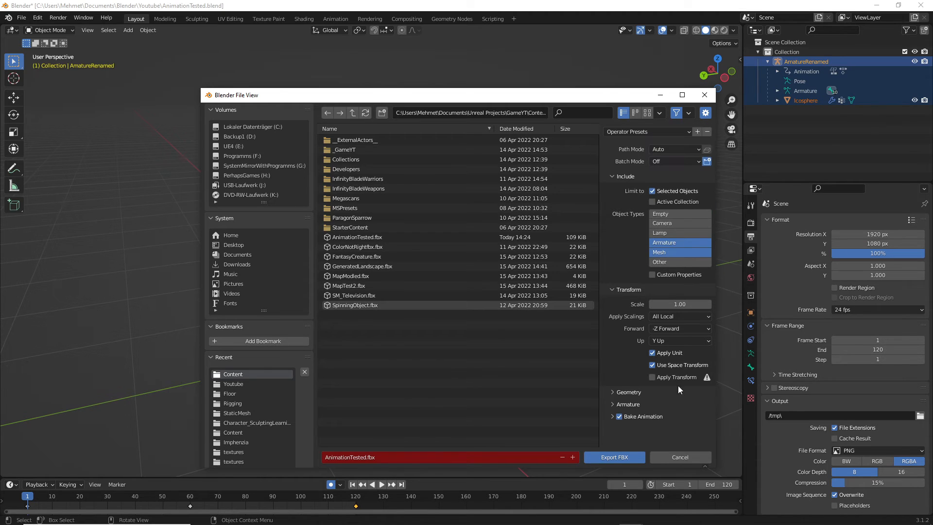
{"action": "left_click", "coordinate": [612, 416]}
{"action": "scroll", "coordinate": [678, 393], "scroll_direction": "down", "scroll_amount": 3}
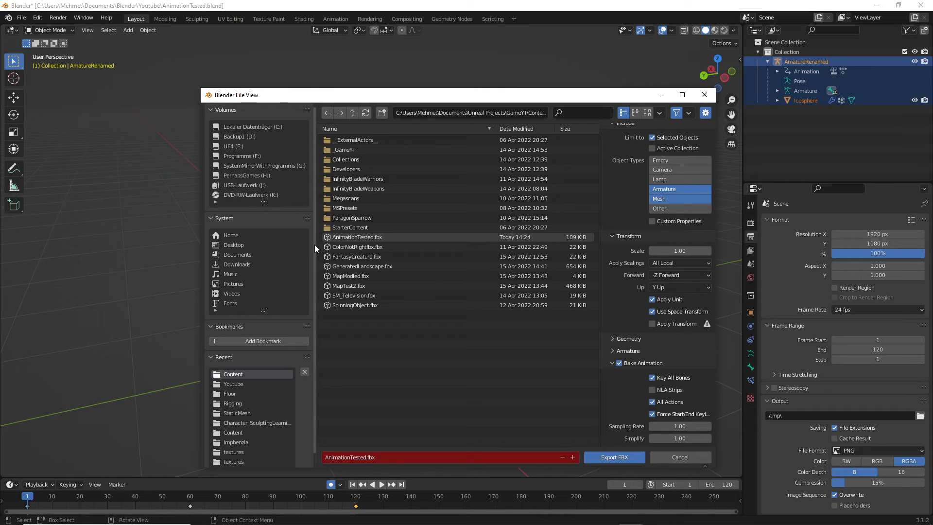
Step: Choose the Content folder of the GameYT project, inside Documents\Unreal Projects, as the export destination
{"action": "left_click", "coordinate": [259, 253]}
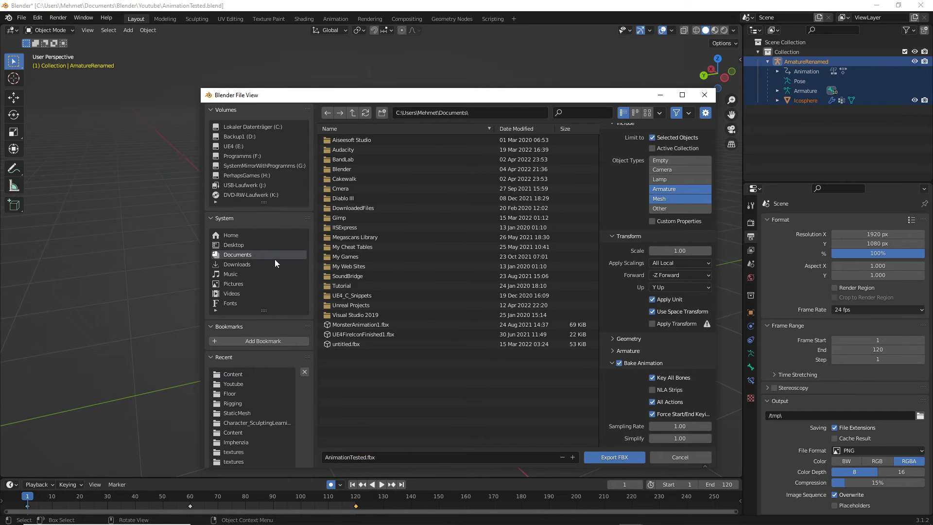
{"action": "left_click", "coordinate": [370, 304]}
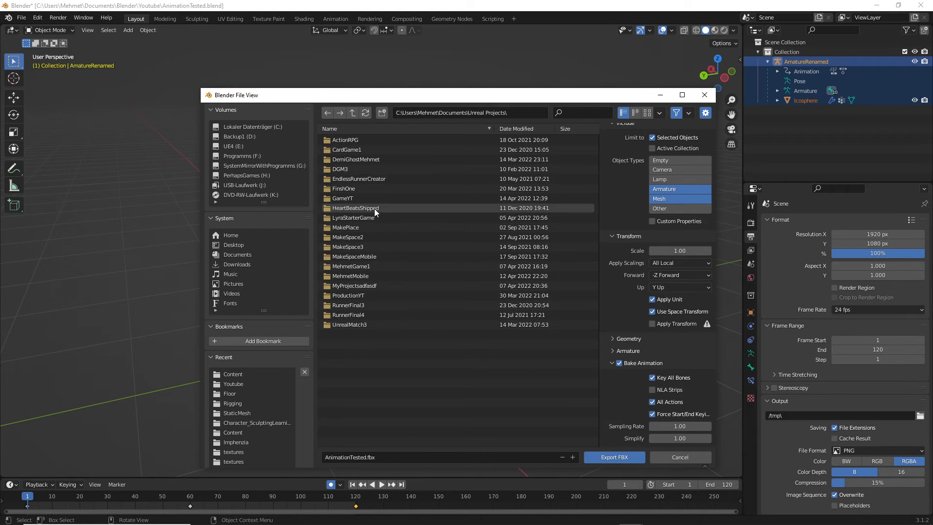
{"action": "left_click", "coordinate": [350, 199]}
{"action": "double_click", "coordinate": [348, 198]}
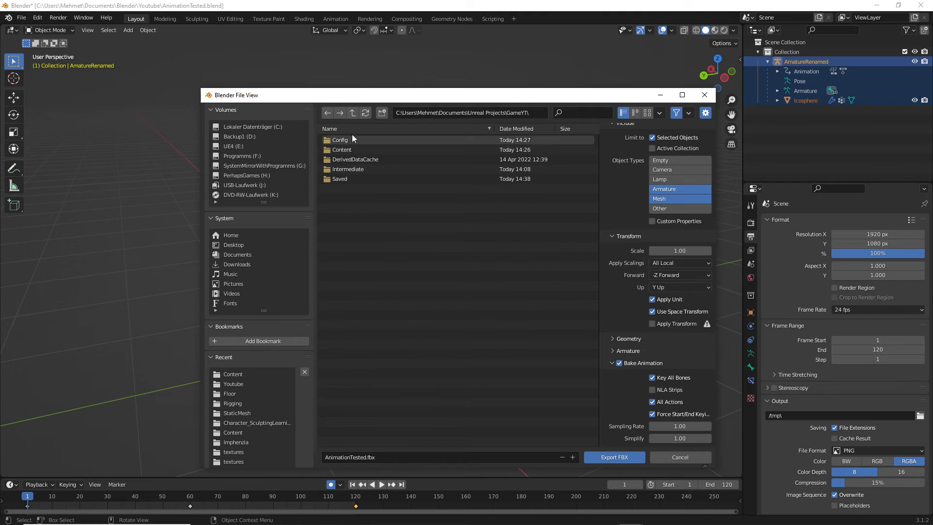
{"action": "double_click", "coordinate": [363, 150]}
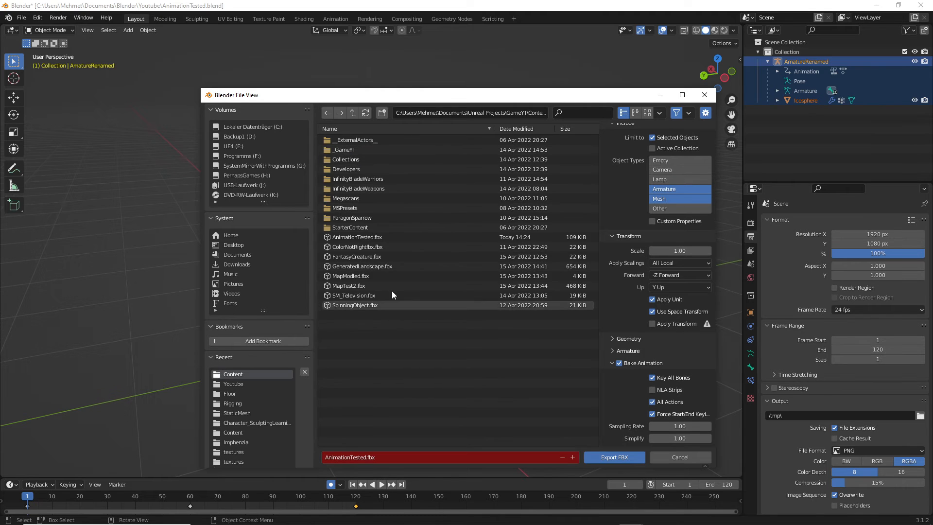
Step: Name the export file AnimationAttack1Plant.fbx and export it
{"action": "left_click", "coordinate": [357, 457]}
{"action": "key", "text": "Home"}
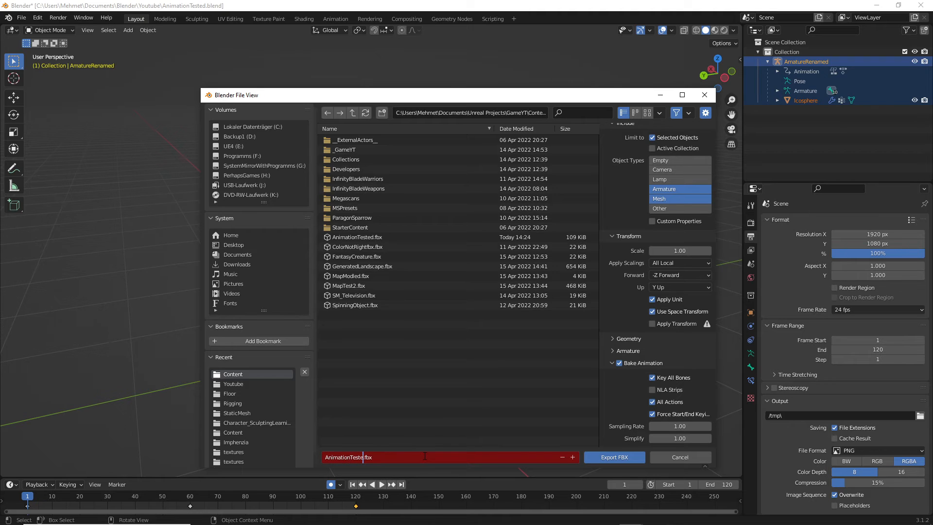
{"action": "key", "text": "BackSpace"}
{"action": "key", "text": "BackSpace"}
{"action": "key", "text": "BackSpace"}
{"action": "key", "text": "BackSpace"}
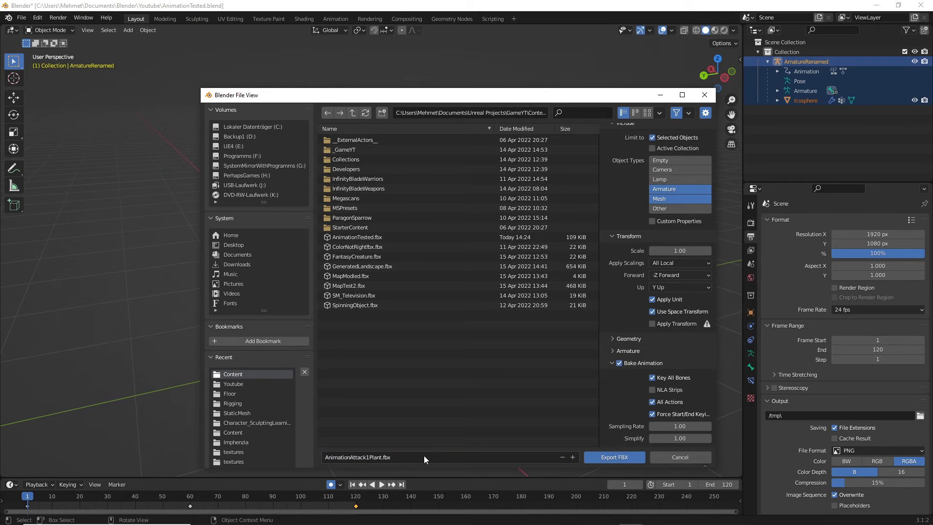
{"action": "left_click", "coordinate": [591, 458]}
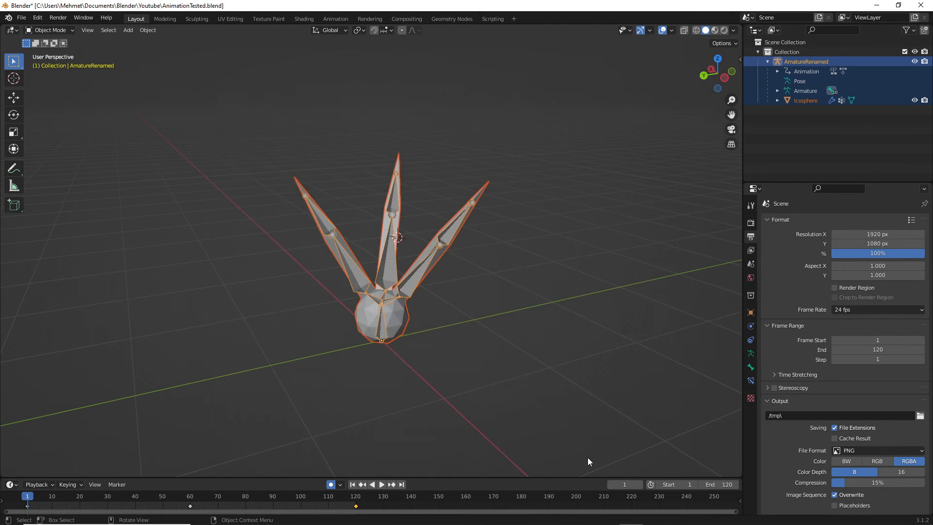
Step: Switch to Unreal Editor, accept the detected source file, and import all of AnimationAttack1Plant with Skeleton reset to None
{"action": "left_click", "coordinate": [657, 515]}
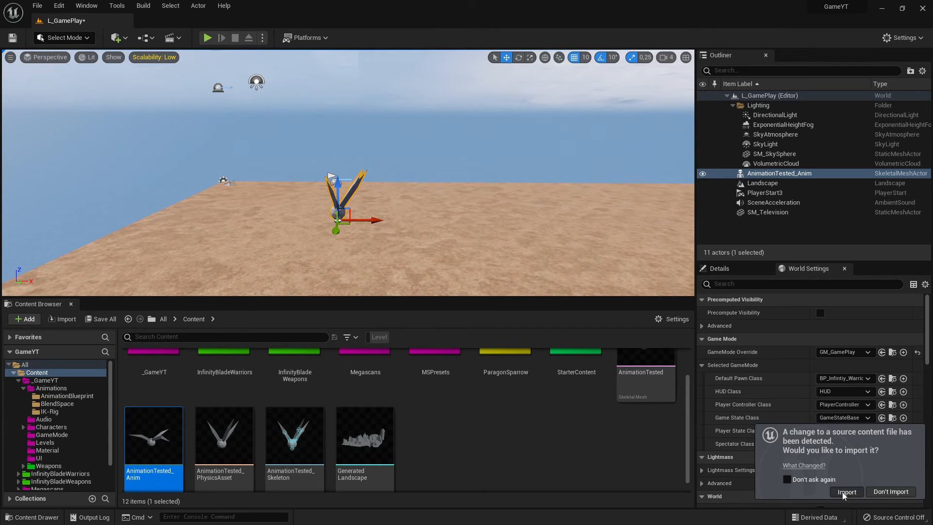
{"action": "left_click", "coordinate": [852, 490]}
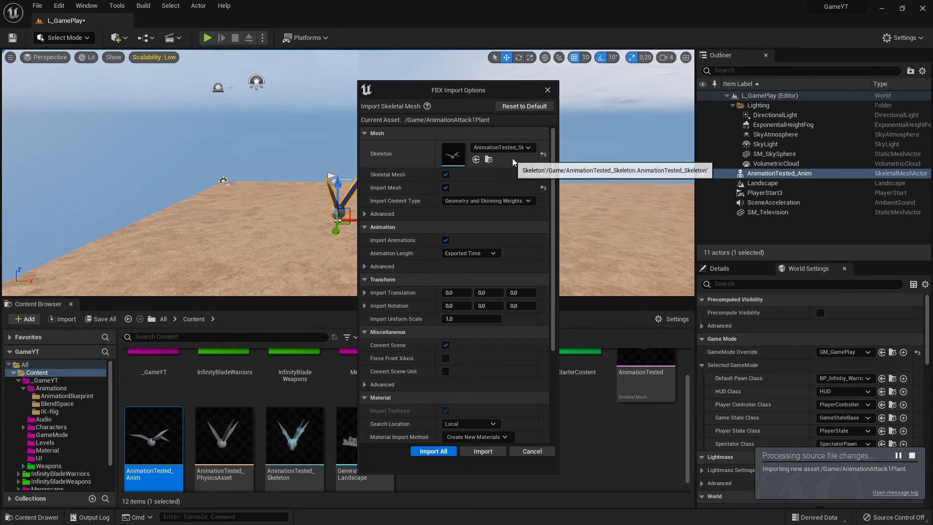
{"action": "left_click", "coordinate": [543, 155]}
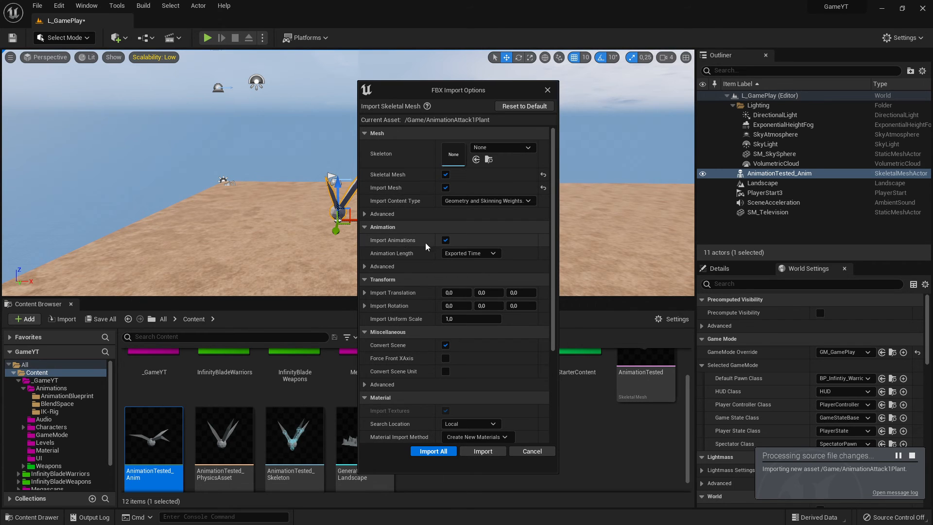
{"action": "scroll", "coordinate": [534, 288], "scroll_direction": "down", "scroll_amount": 5}
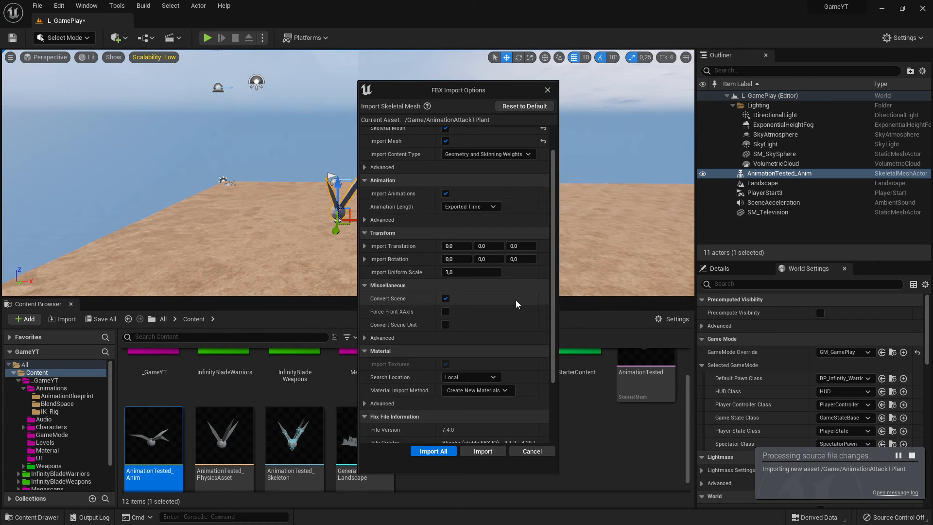
{"action": "scroll", "coordinate": [521, 294], "scroll_direction": "down", "scroll_amount": 2}
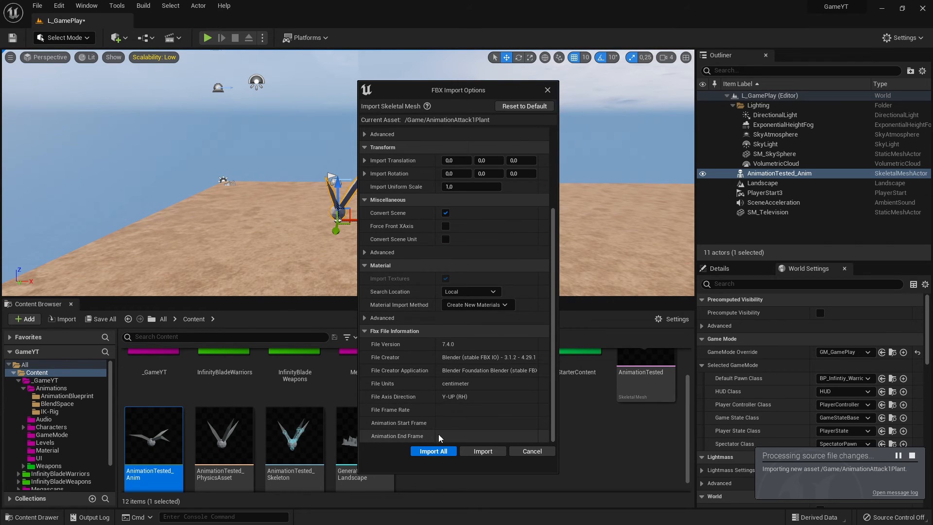
{"action": "left_click", "coordinate": [433, 451]}
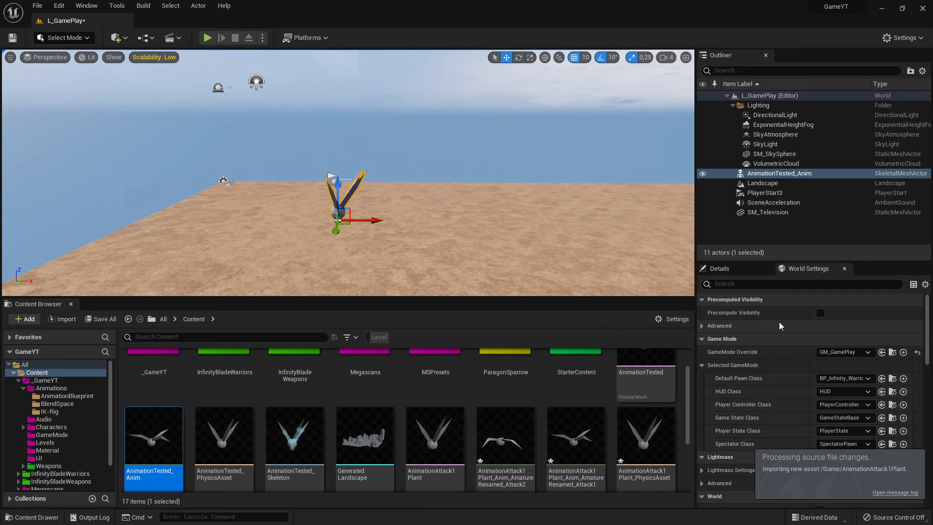
Step: Enlarge the asset listing of the Content folder and examine the imported AnimationAttack1Plant assets
{"action": "right_click_drag", "start_coordinate": [435, 255], "coordinate": [453, 288]}
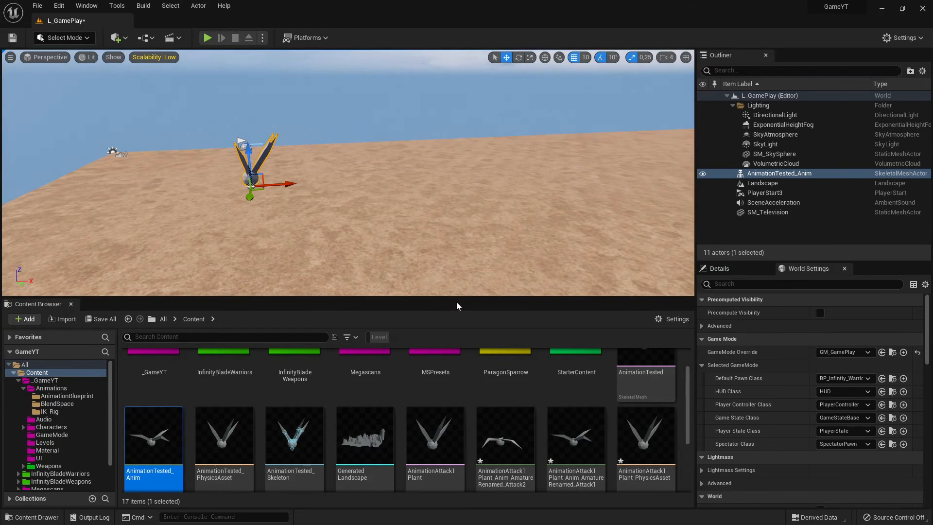
{"action": "left_click_drag", "start_coordinate": [457, 298], "coordinate": [461, 226]}
{"action": "scroll", "coordinate": [561, 382], "scroll_direction": "up", "scroll_amount": 1}
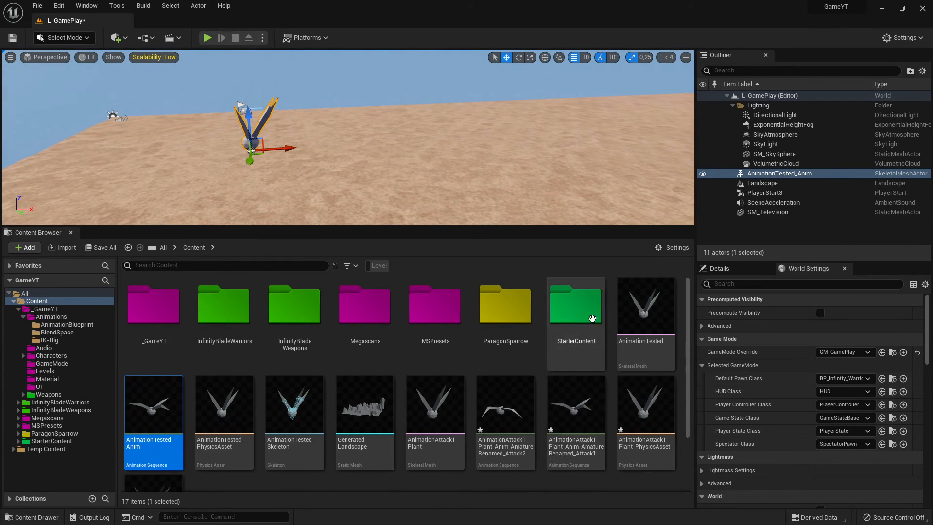
{"action": "scroll", "coordinate": [493, 447], "scroll_direction": "down", "scroll_amount": 2}
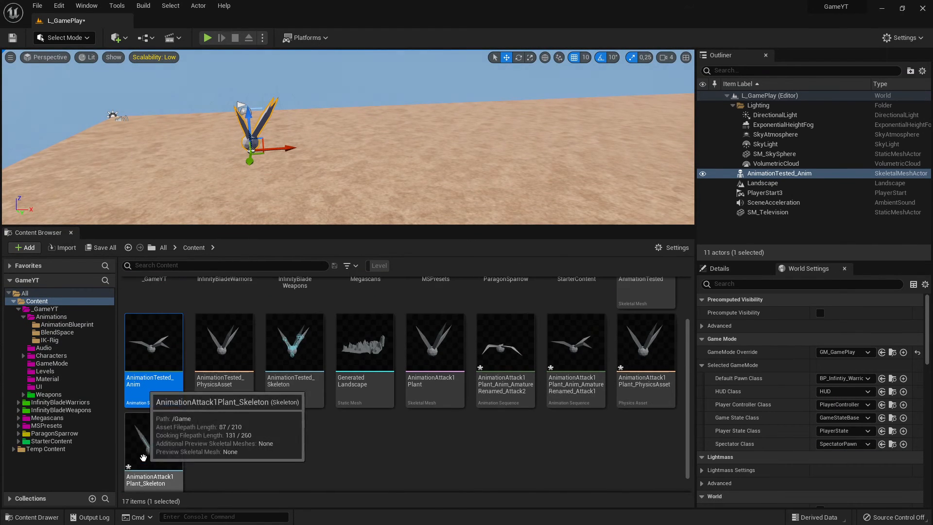
{"action": "scroll", "coordinate": [428, 389], "scroll_direction": "up", "scroll_amount": 1}
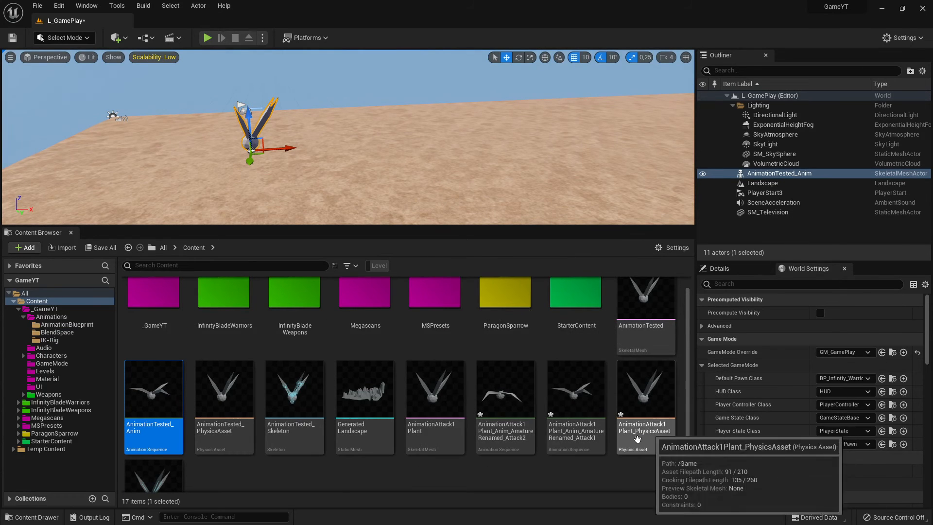
{"action": "scroll", "coordinate": [438, 452], "scroll_direction": "down", "scroll_amount": 1}
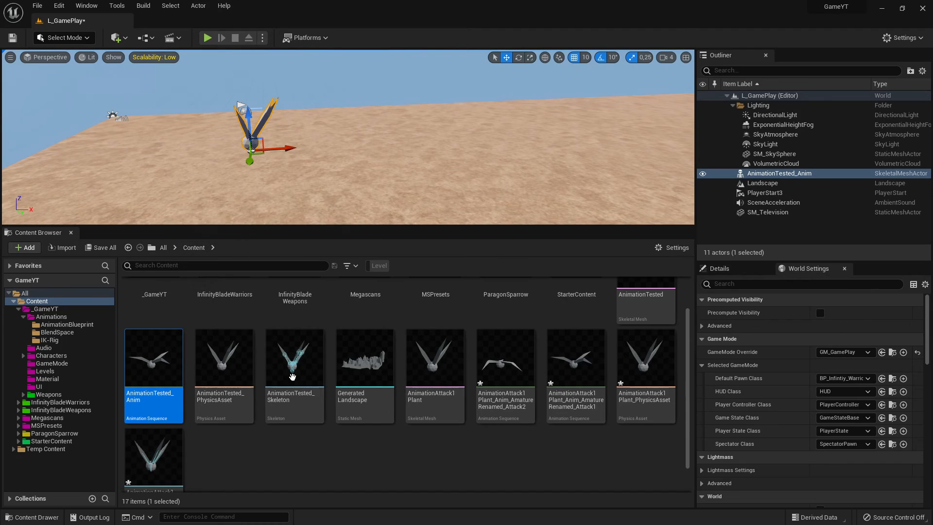
{"action": "left_click", "coordinate": [419, 461]}
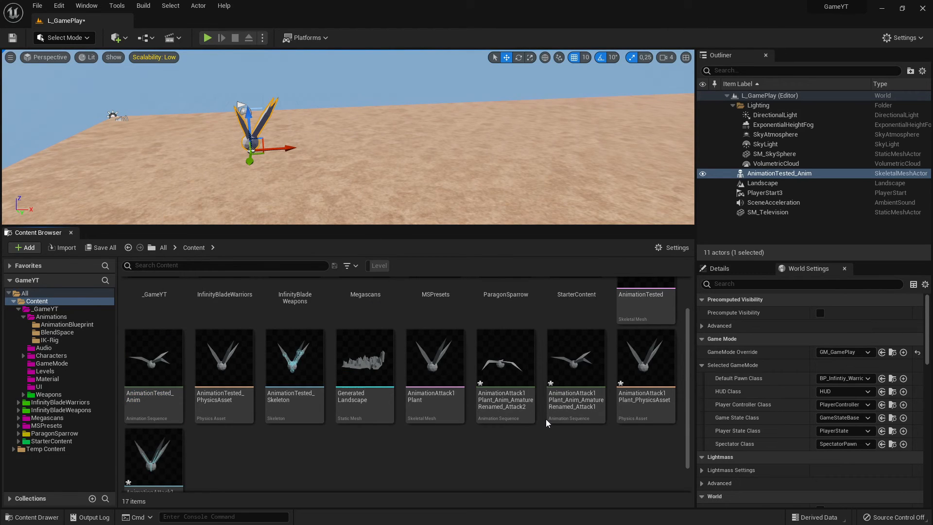
Step: Preview the imported Attack2 and Attack1 animation sequences of AnimationAttack1Plant one after the other, closing each preview
{"action": "scroll", "coordinate": [546, 423], "scroll_direction": "down", "scroll_amount": 1}
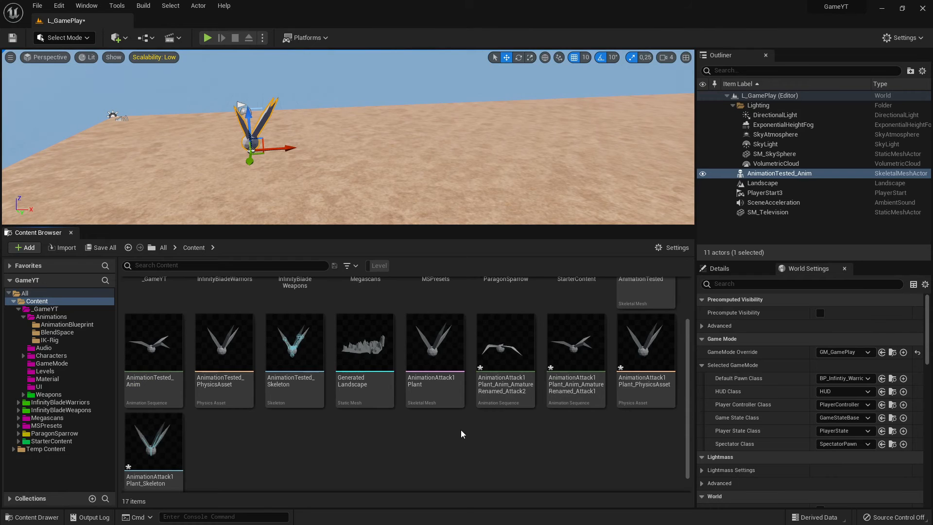
{"action": "scroll", "coordinate": [531, 425], "scroll_direction": "up", "scroll_amount": 1}
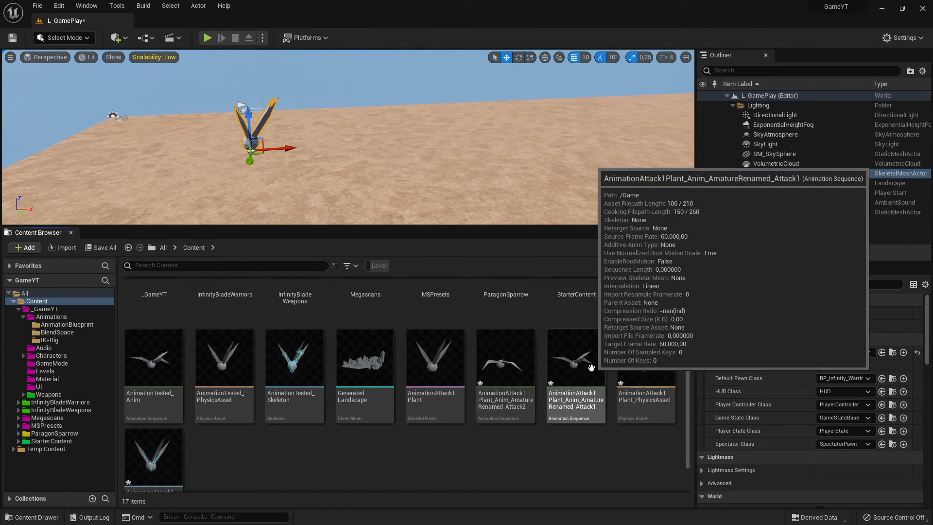
{"action": "scroll", "coordinate": [559, 384], "scroll_direction": "up", "scroll_amount": 3}
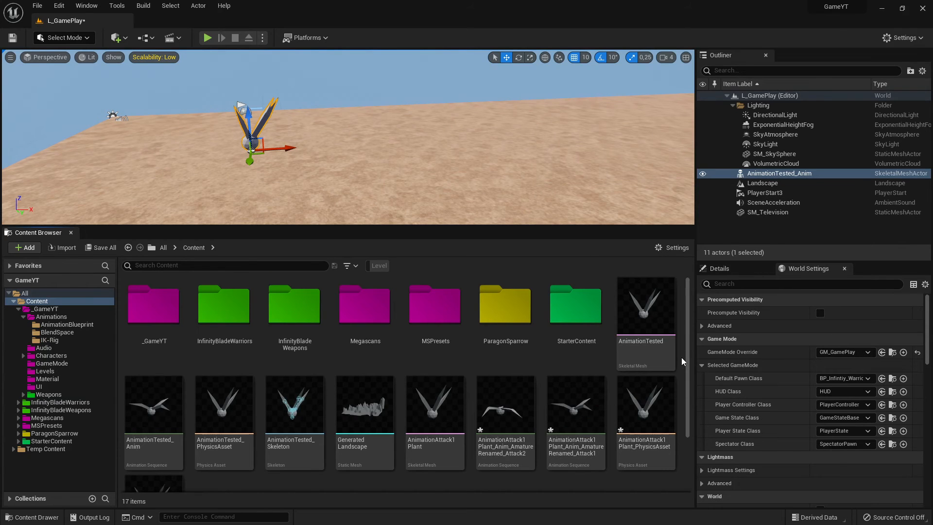
{"action": "mouse_move", "coordinate": [669, 360]}
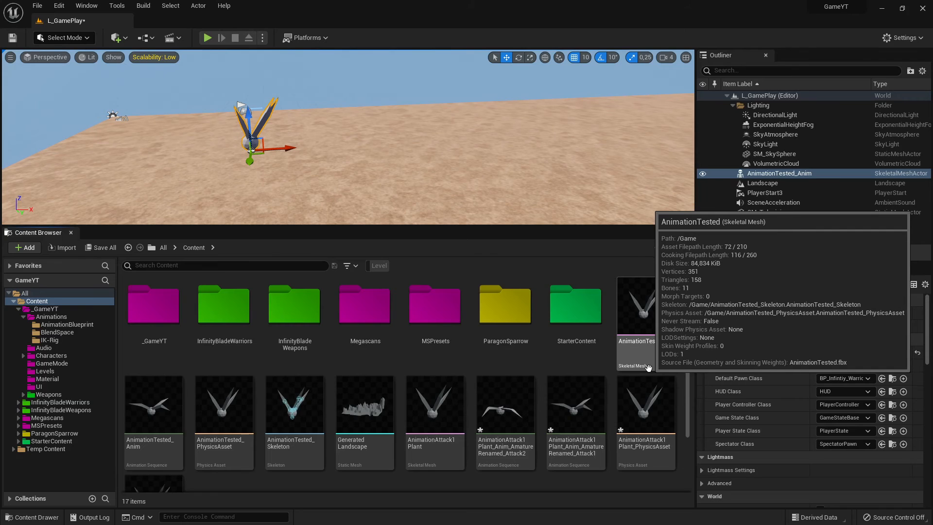
{"action": "scroll", "coordinate": [649, 368], "scroll_direction": "down", "scroll_amount": 2}
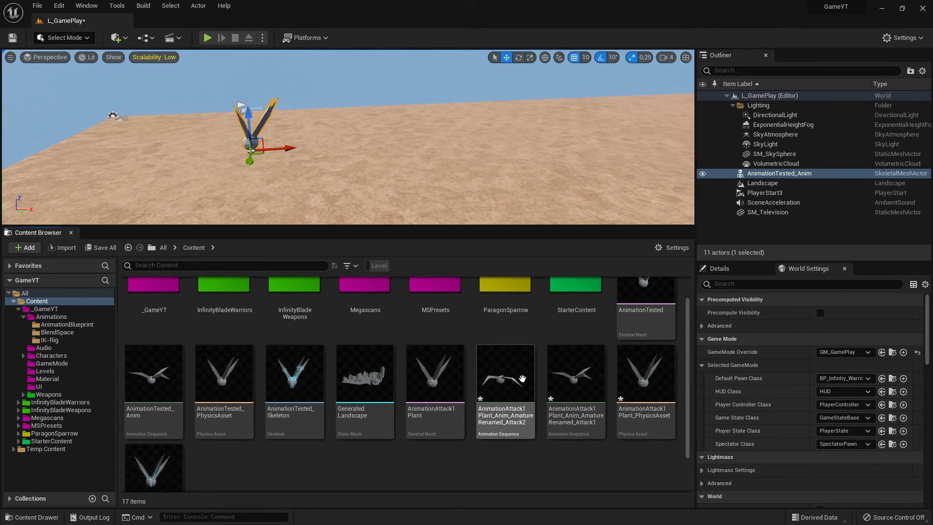
{"action": "double_click", "coordinate": [520, 377]}
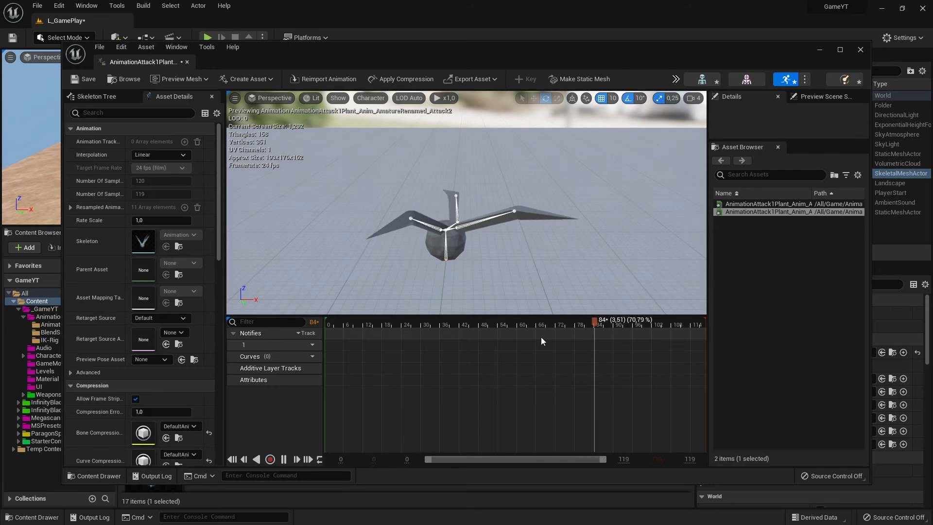
{"action": "left_click", "coordinate": [187, 62]}
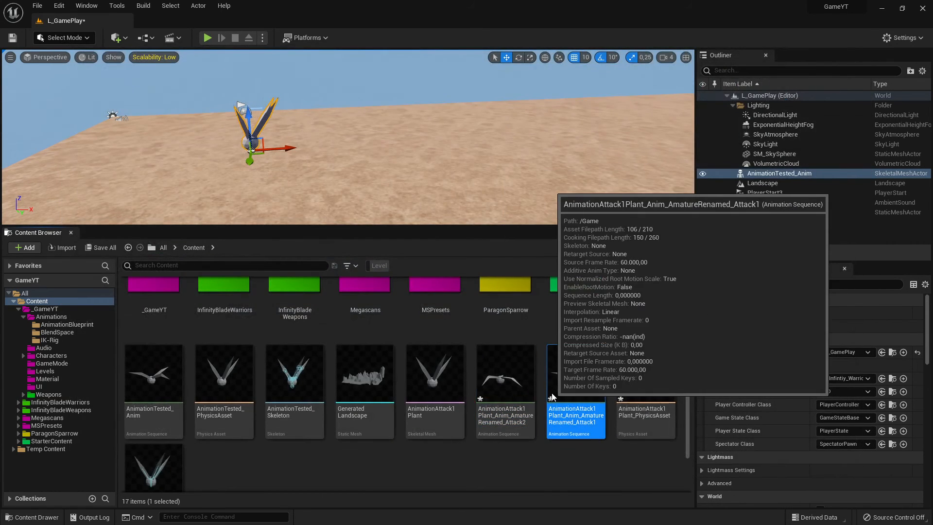
{"action": "double_click", "coordinate": [551, 393]}
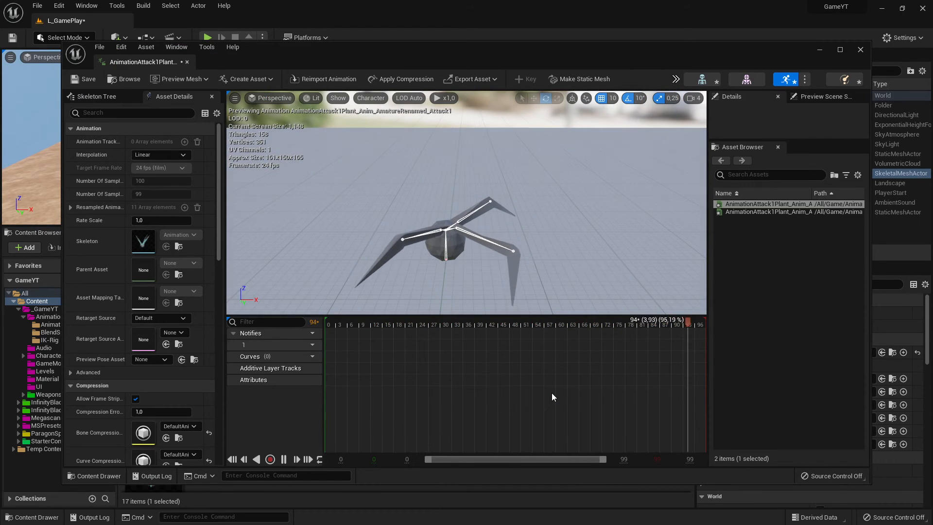
{"action": "left_click", "coordinate": [187, 63]}
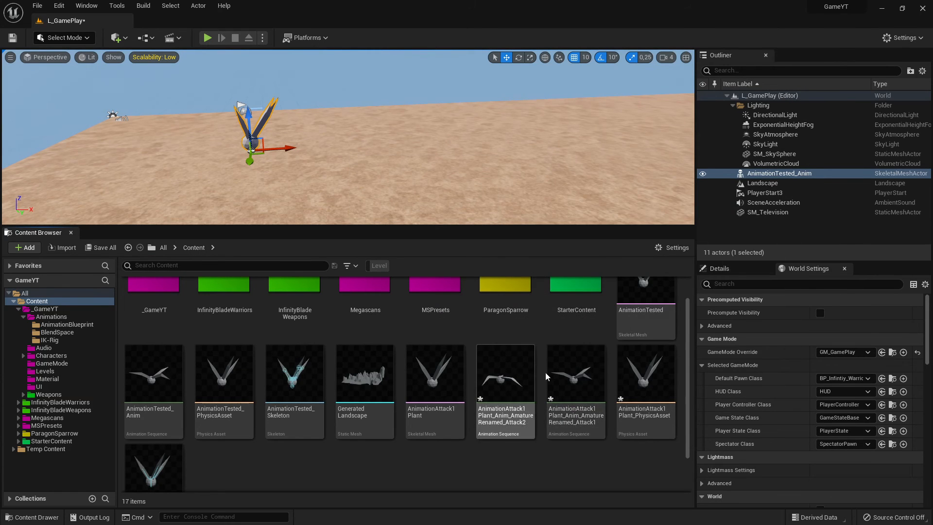
Step: Switch to Blender, show the Animation workspace, and check the armature's actions in the Action Editor, picking Attack1
{"action": "key", "text": "alt+Tab"}
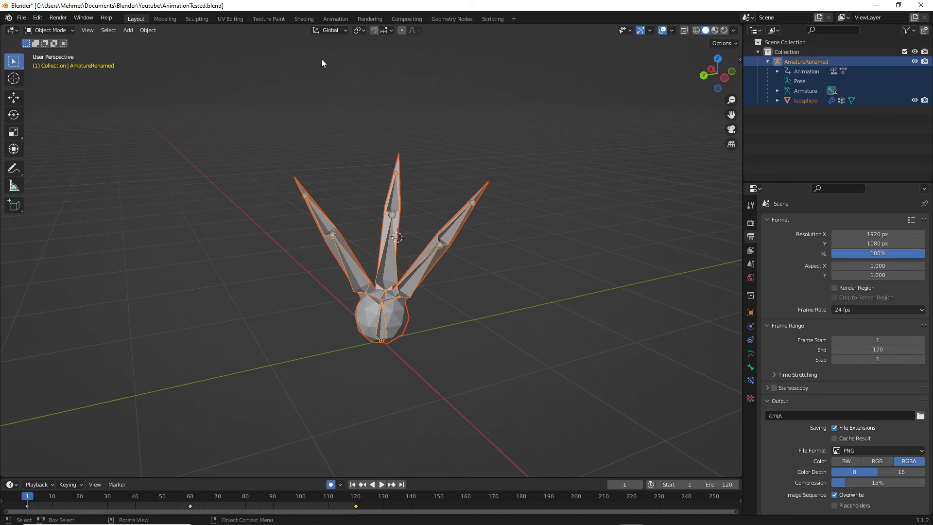
{"action": "left_click", "coordinate": [336, 19]}
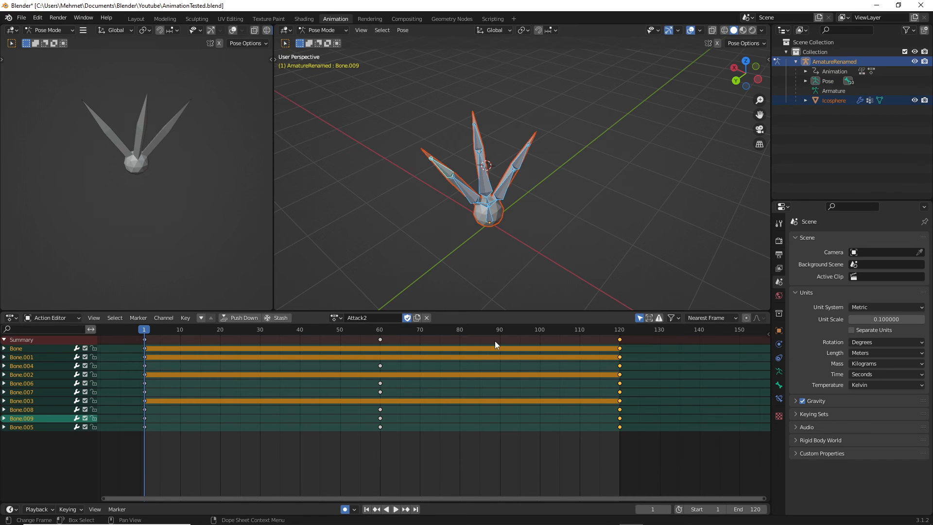
{"action": "left_click", "coordinate": [336, 318]}
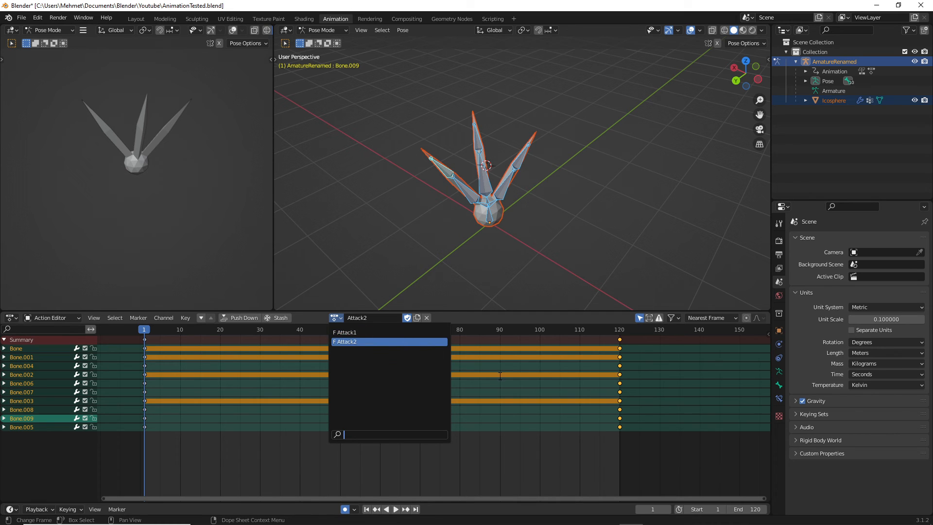
{"action": "left_click", "coordinate": [405, 333]}
Step: Switch to Unreal Editor, preview the imported Attack2 animation sequence, and force-delete that asset
{"action": "key", "text": "alt+Tab"}
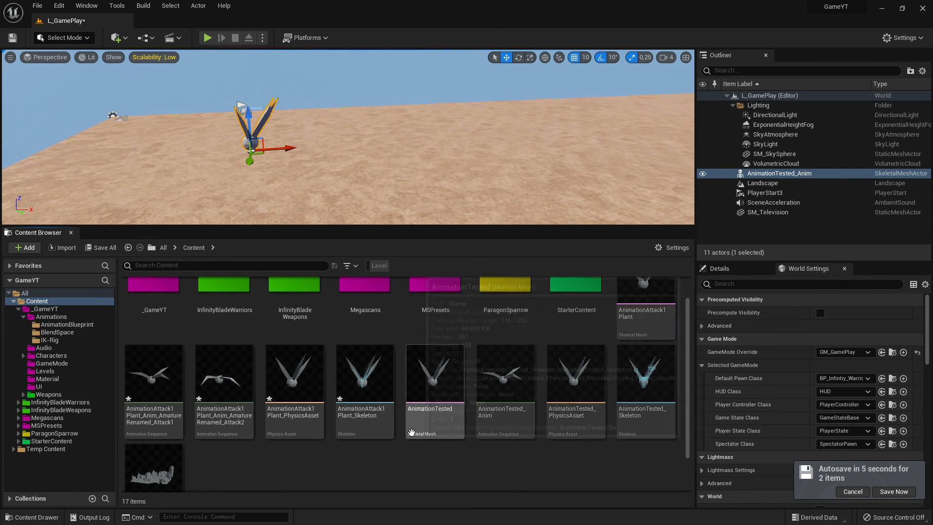
{"action": "scroll", "coordinate": [543, 459], "scroll_direction": "up", "scroll_amount": 1}
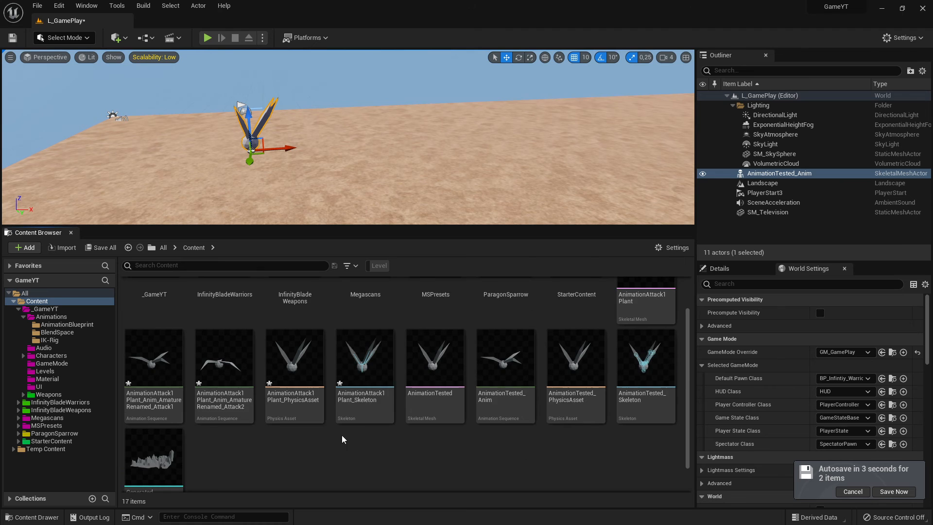
{"action": "left_click", "coordinate": [228, 389]}
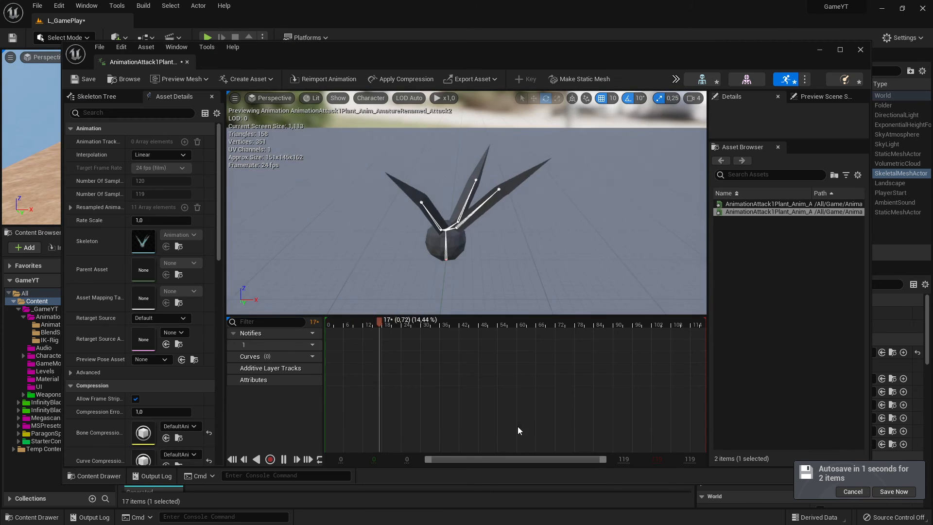
{"action": "left_click", "coordinate": [183, 61]}
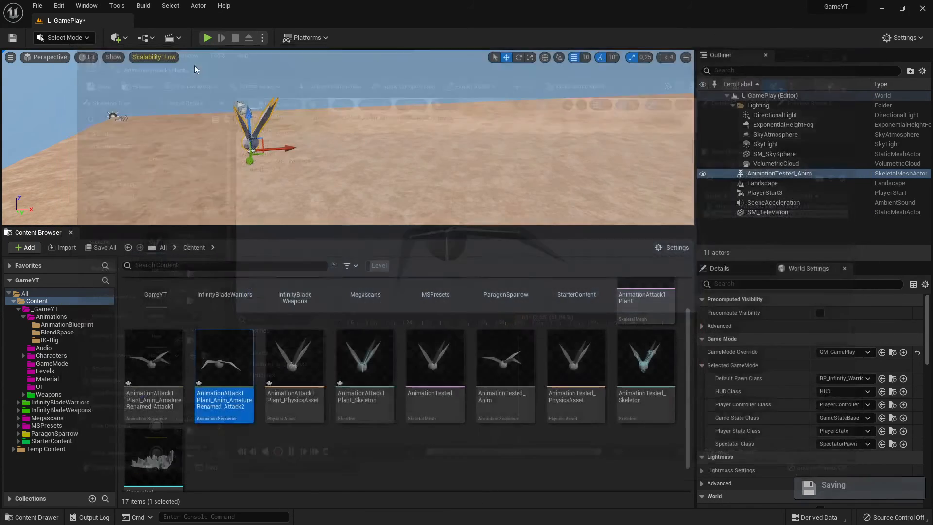
{"action": "key", "text": "Delete"}
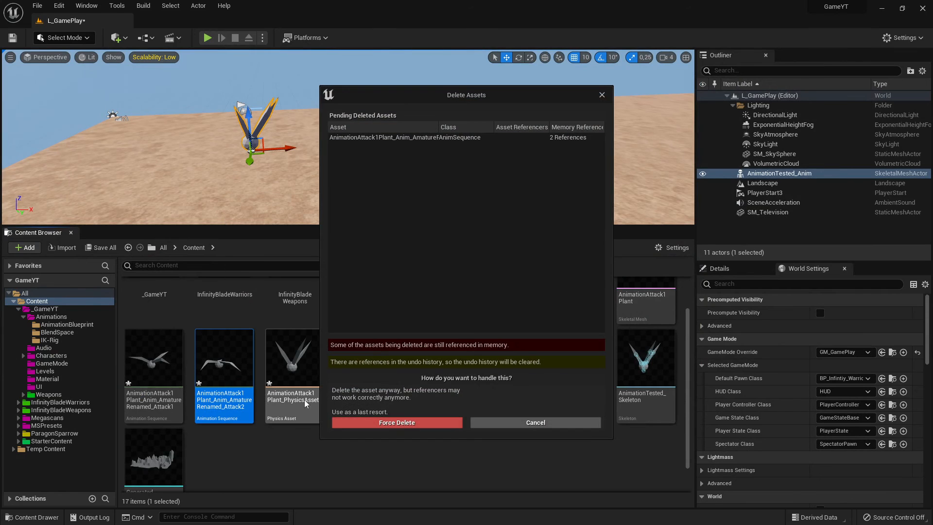
{"action": "left_click", "coordinate": [425, 421]}
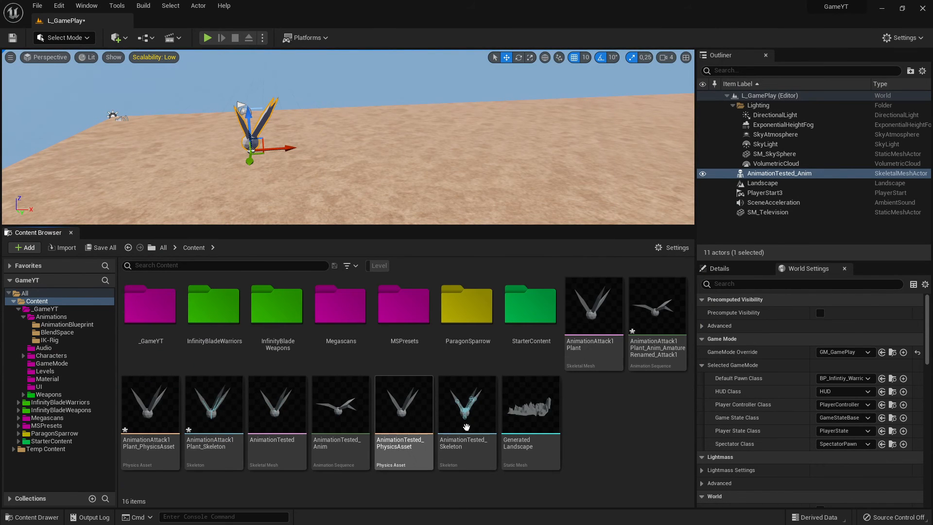
Step: Preview the AnimationAttack1Plant Attack1 animation sequence, then close its editor
{"action": "double_click", "coordinate": [666, 319]}
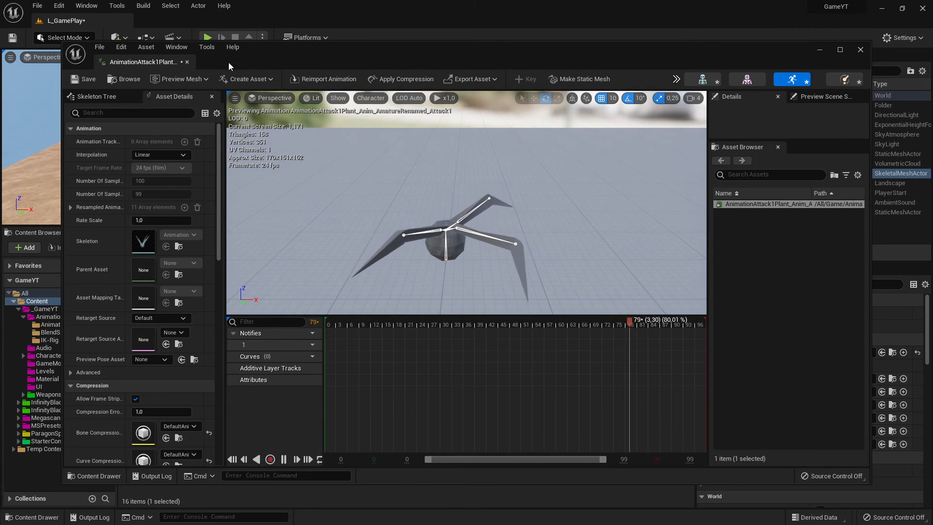
{"action": "left_click", "coordinate": [187, 62]}
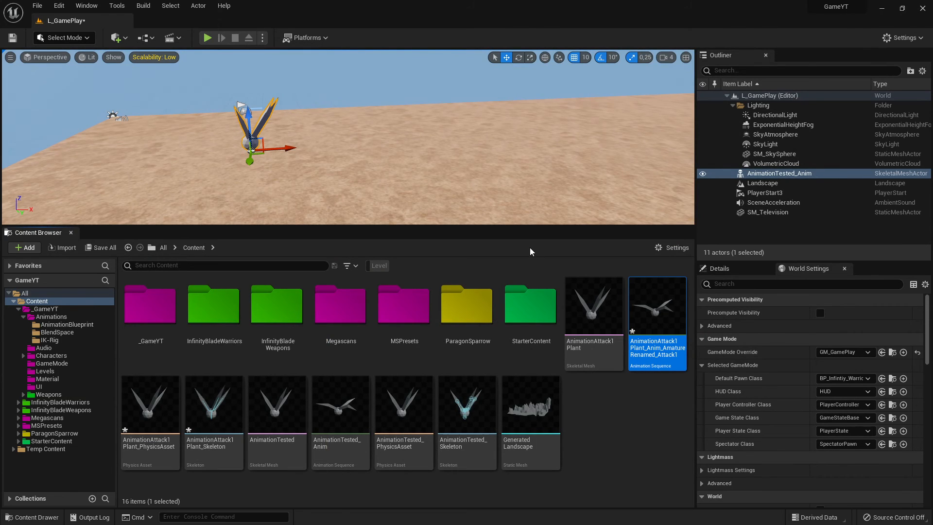
{"action": "left_click", "coordinate": [622, 415]}
Step: Force-delete all AnimationAttack1Plant and AnimationTested meshes, animations, physics assets and skeletons from the Content folder, keeping the generated landscape
{"action": "left_click", "coordinate": [639, 322]}
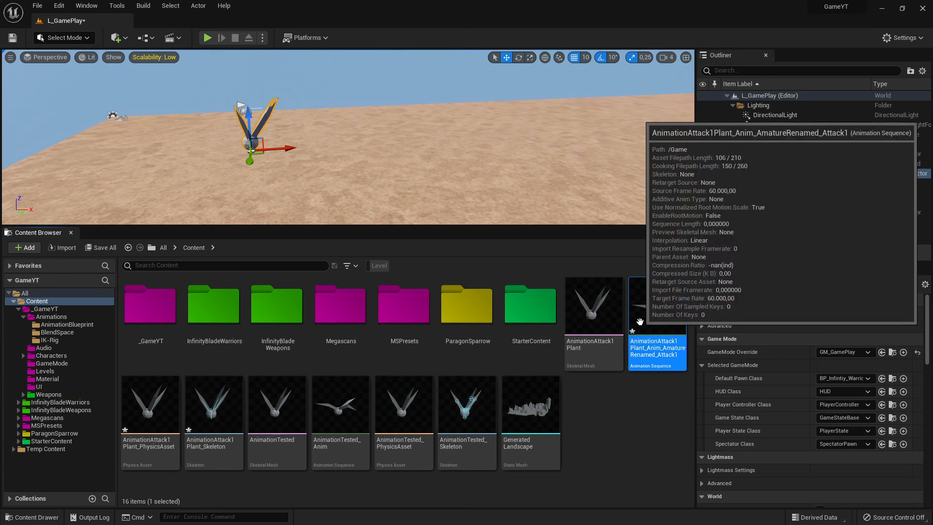
{"action": "left_click", "coordinate": [149, 408], "text": "ctrl"}
{"action": "left_click", "coordinate": [213, 408], "text": "ctrl"}
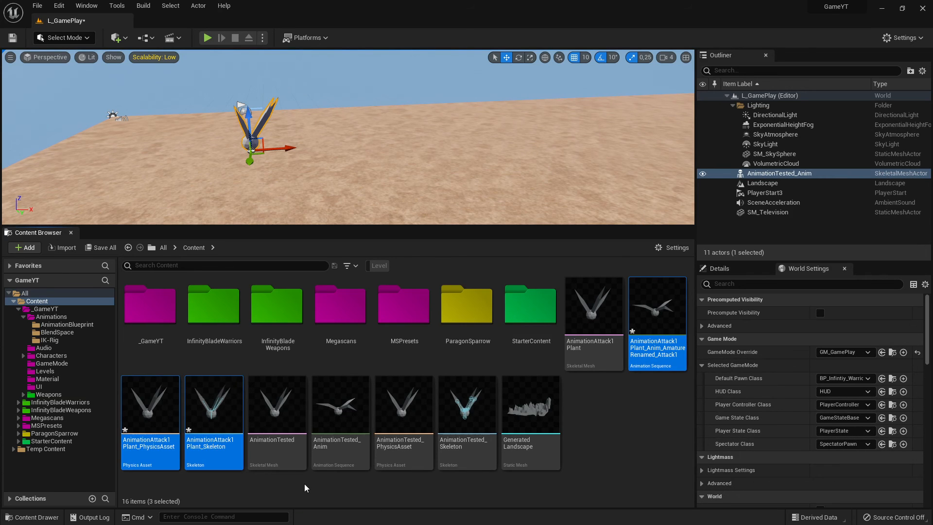
{"action": "left_click", "coordinate": [468, 427], "text": "shift"}
{"action": "left_click", "coordinate": [583, 360], "text": "ctrl"}
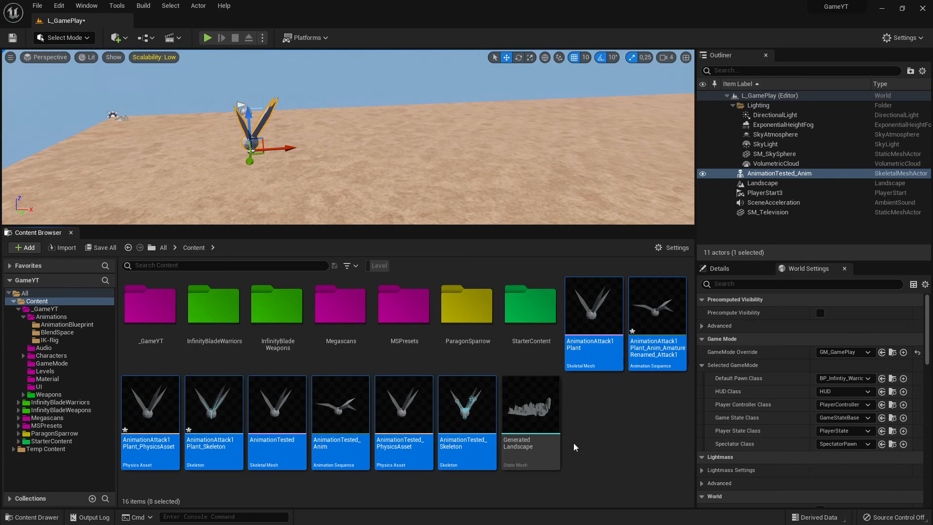
{"action": "key", "text": "Delete"}
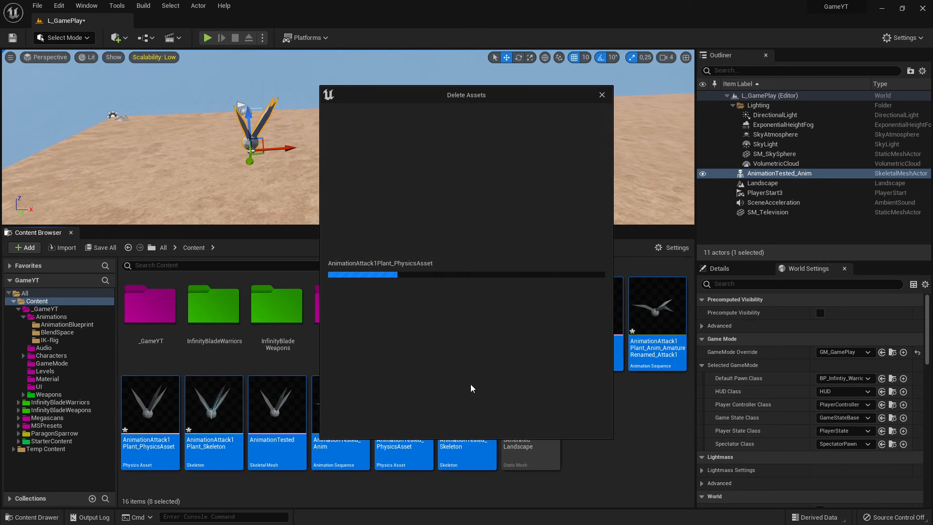
{"action": "left_click", "coordinate": [462, 424]}
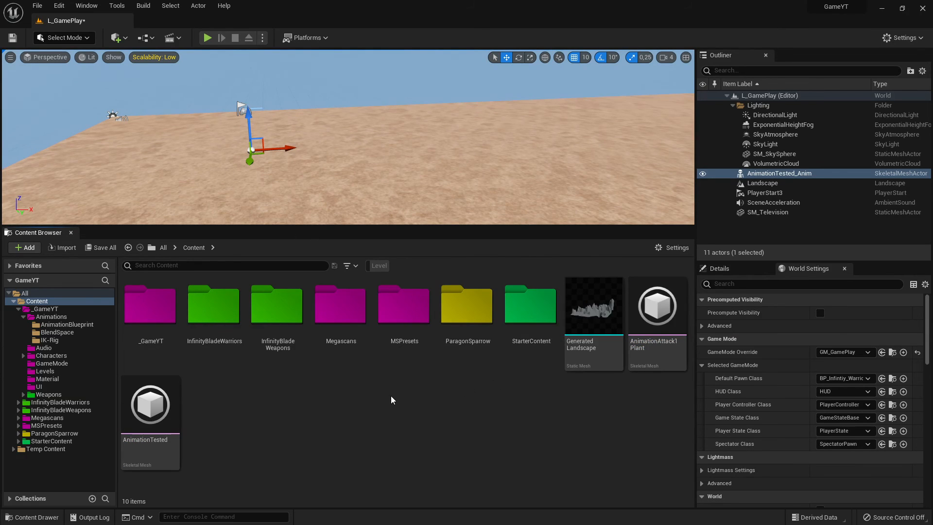
Step: Fix up the redirectors in the Content folder
{"action": "left_click", "coordinate": [656, 311]}
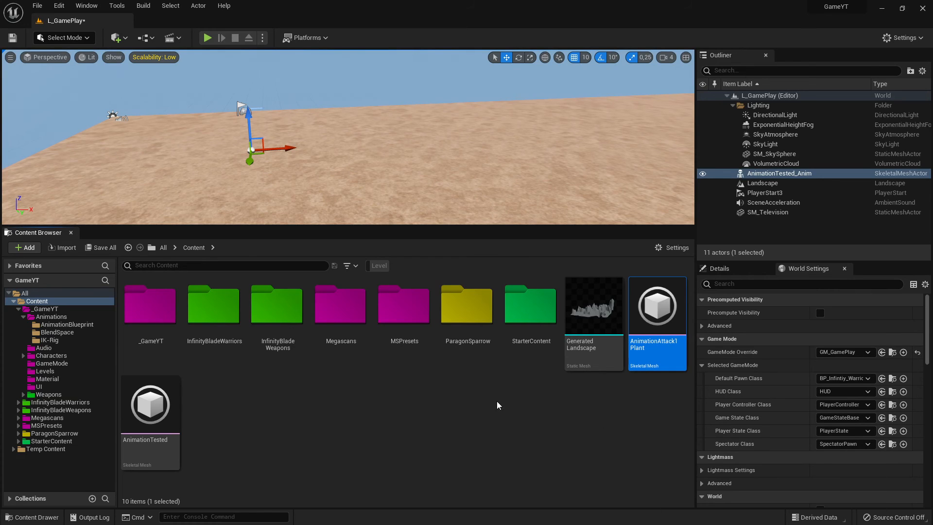
{"action": "left_click", "coordinate": [53, 303]}
{"action": "right_click", "coordinate": [45, 305]}
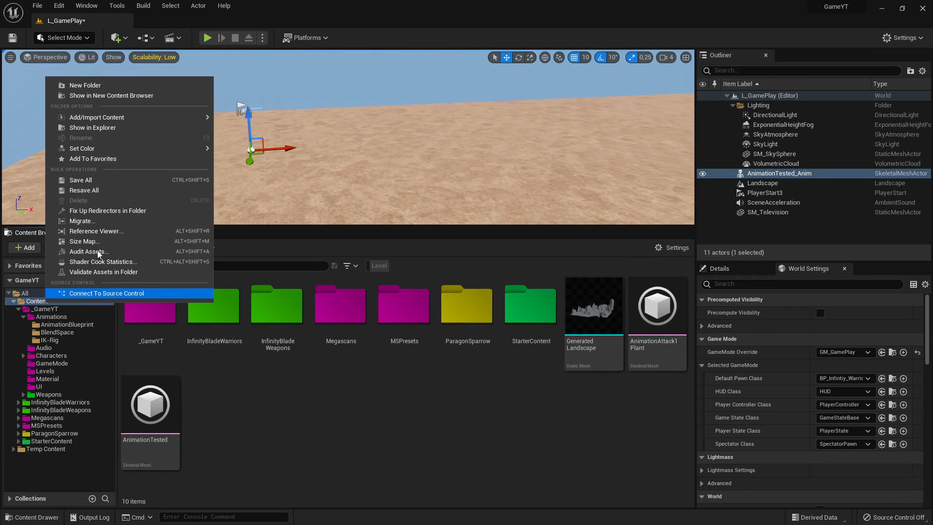
{"action": "left_click", "coordinate": [116, 212]}
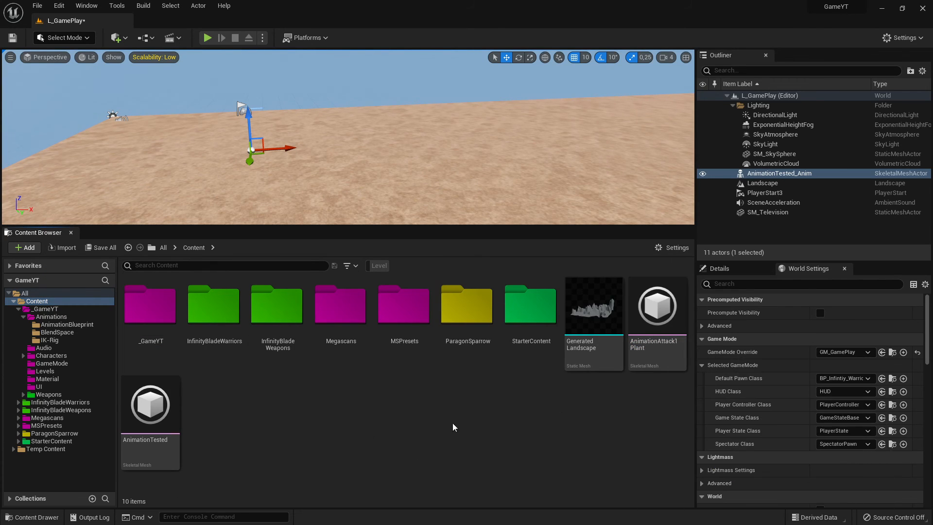
Step: Switch to Blender and make Attack1 the armature's active action in the Action Editor
{"action": "key", "text": "alt+Tab"}
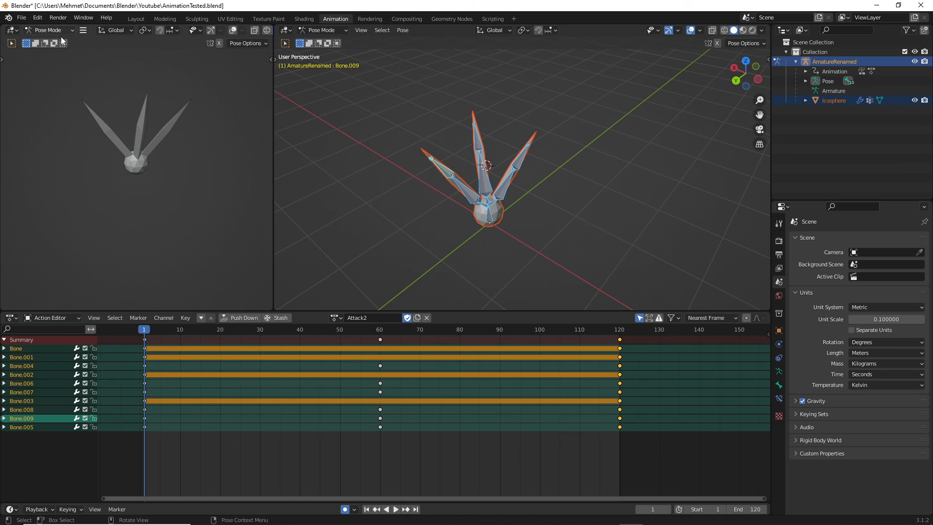
{"action": "left_click", "coordinate": [365, 318]}
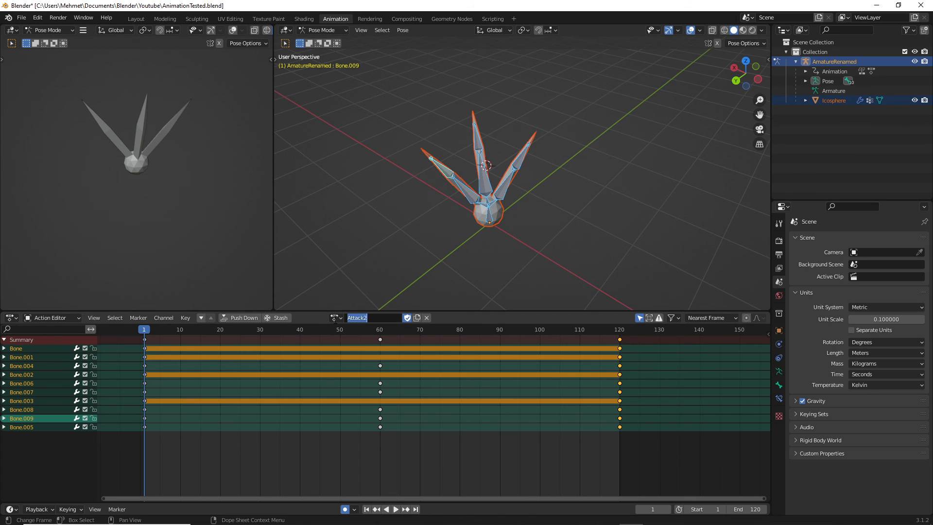
{"action": "left_click", "coordinate": [337, 318]}
{"action": "left_click", "coordinate": [338, 318]}
{"action": "left_click", "coordinate": [335, 319]}
{"action": "left_click", "coordinate": [352, 332]}
{"action": "left_click", "coordinate": [335, 318]}
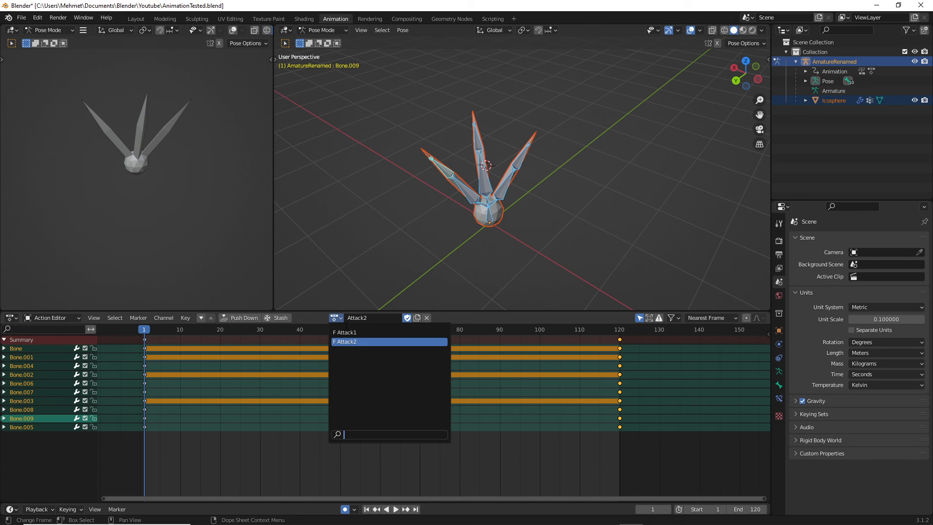
{"action": "left_click", "coordinate": [351, 332]}
{"action": "left_click", "coordinate": [329, 319]}
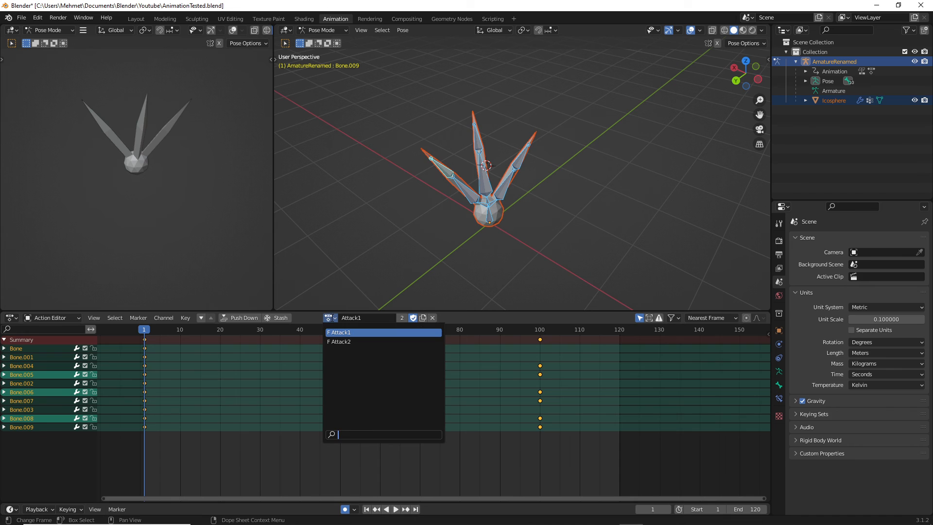
{"action": "left_click", "coordinate": [344, 333]}
Step: Make a single-user copy of the Attack1 action, then set Attack2 as the active action
{"action": "right_click", "coordinate": [363, 317]}
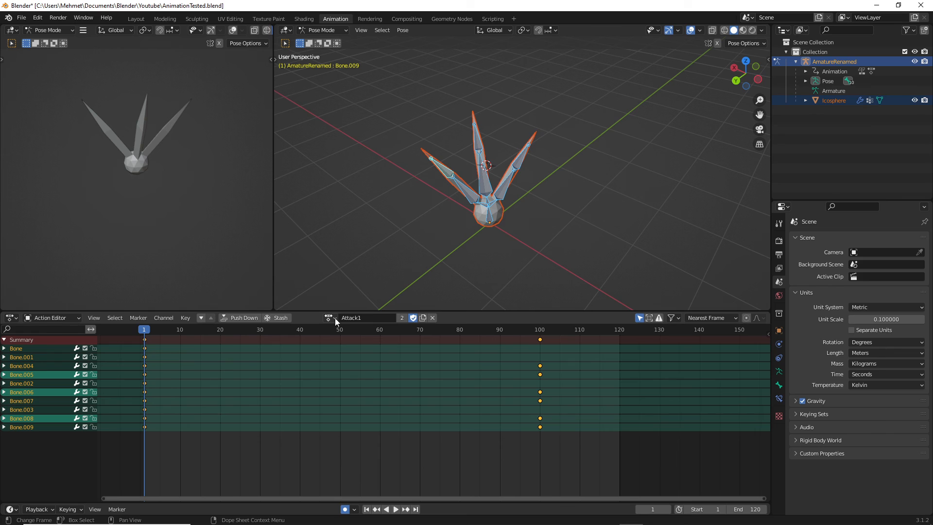
{"action": "left_click", "coordinate": [331, 317]}
{"action": "left_click", "coordinate": [400, 318]}
{"action": "left_click", "coordinate": [336, 318]}
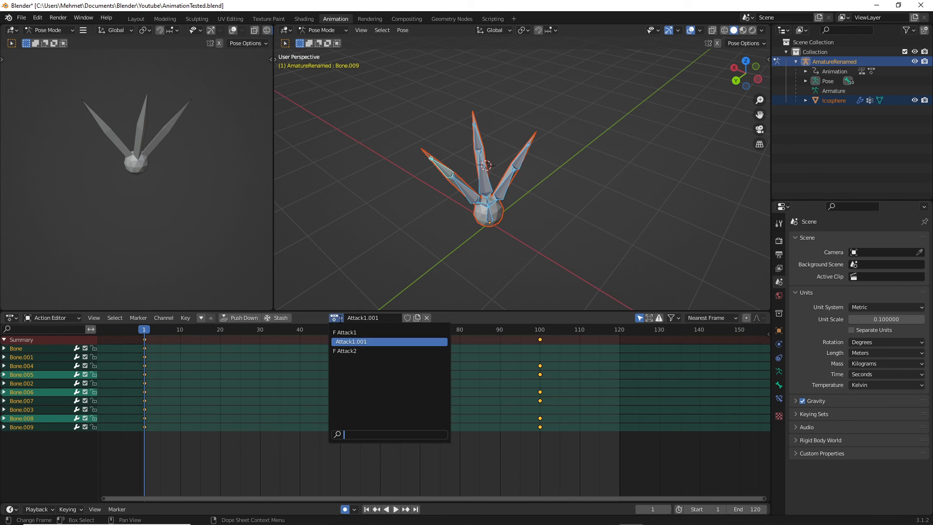
{"action": "left_click", "coordinate": [367, 351]}
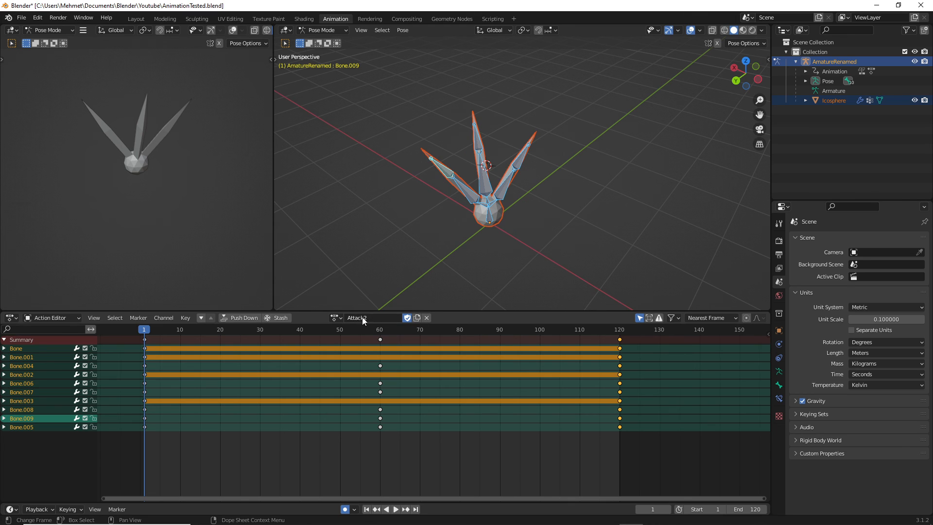
Step: Unlink the Attack1 action from the armature, then assign Attack2 as its active action
{"action": "left_click", "coordinate": [336, 317]}
{"action": "left_click", "coordinate": [335, 318]}
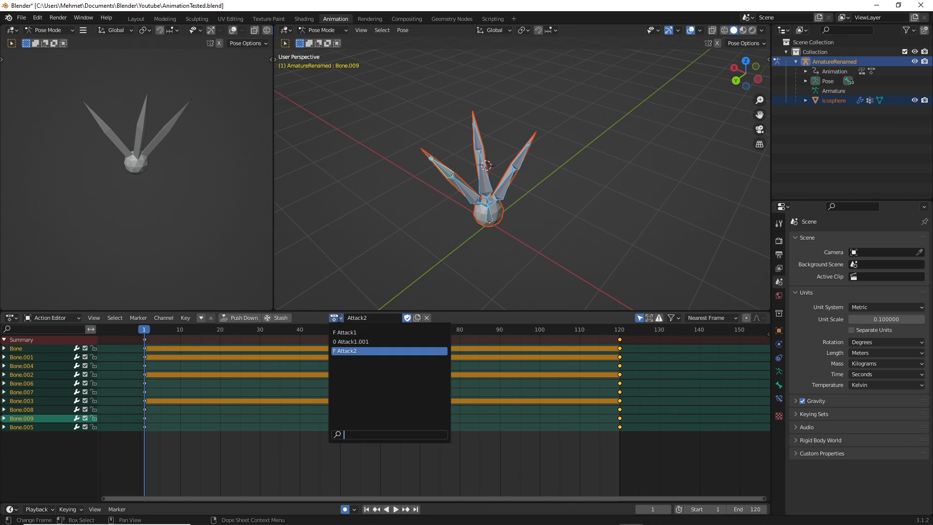
{"action": "left_click", "coordinate": [353, 333]}
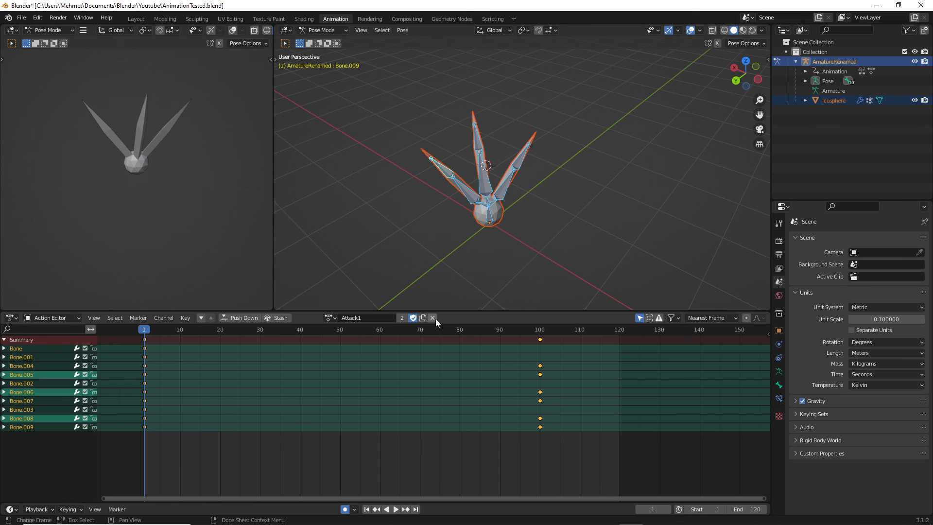
{"action": "left_click", "coordinate": [433, 318]}
{"action": "left_click", "coordinate": [351, 318]}
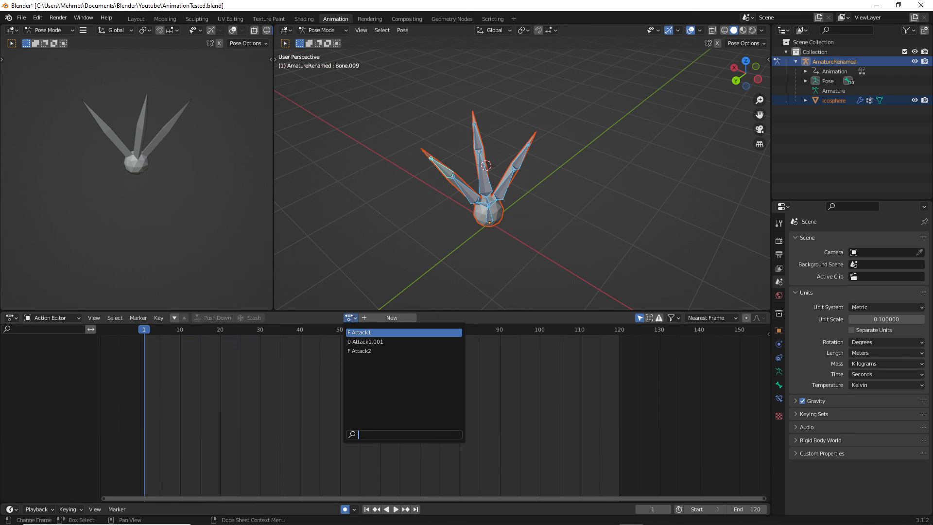
{"action": "key", "text": "Escape"}
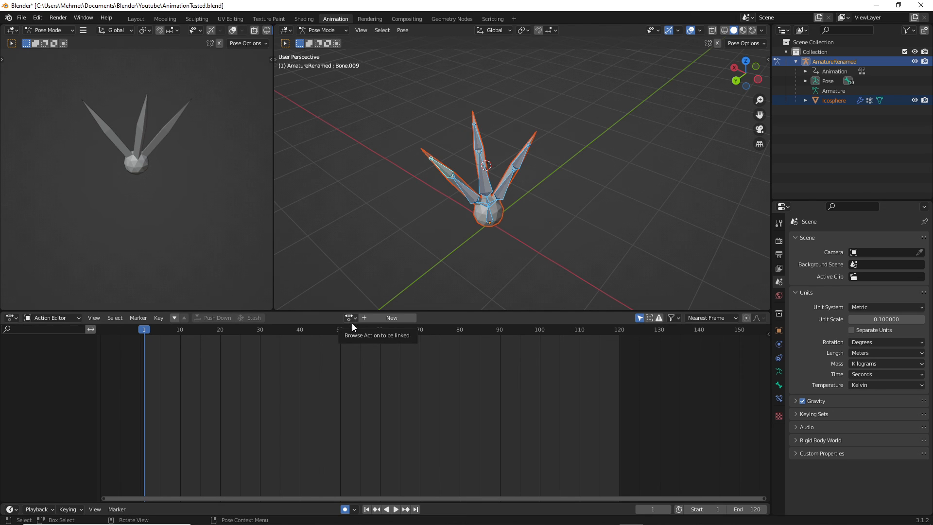
{"action": "left_click", "coordinate": [355, 320]}
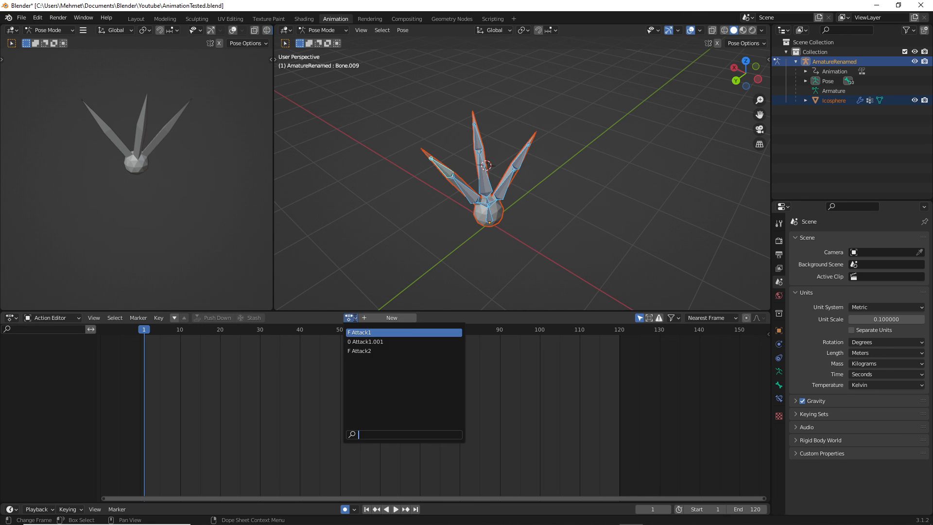
{"action": "left_click", "coordinate": [370, 350]}
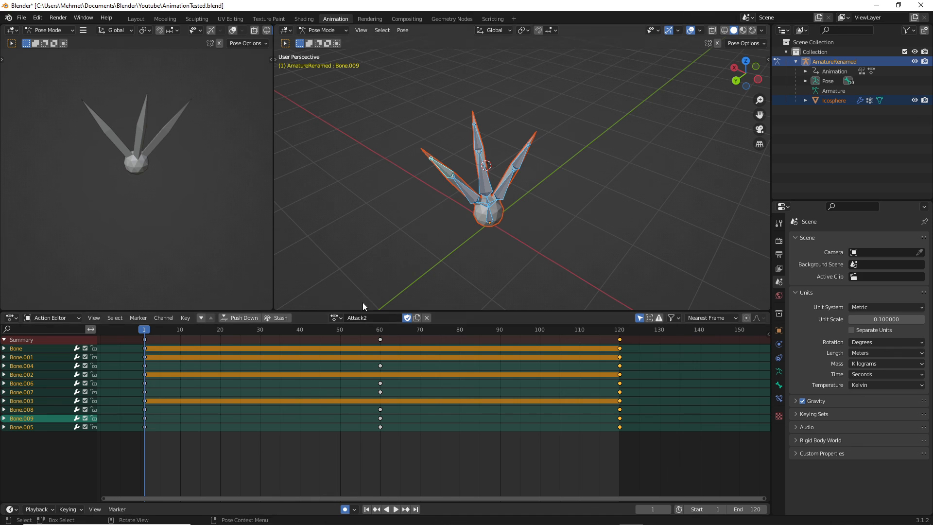
Step: Export the selected armature and mesh from the Layout workspace as AnimationAttack2Plant.fbx in the Unreal project's Content folder
{"action": "left_click", "coordinate": [136, 19]}
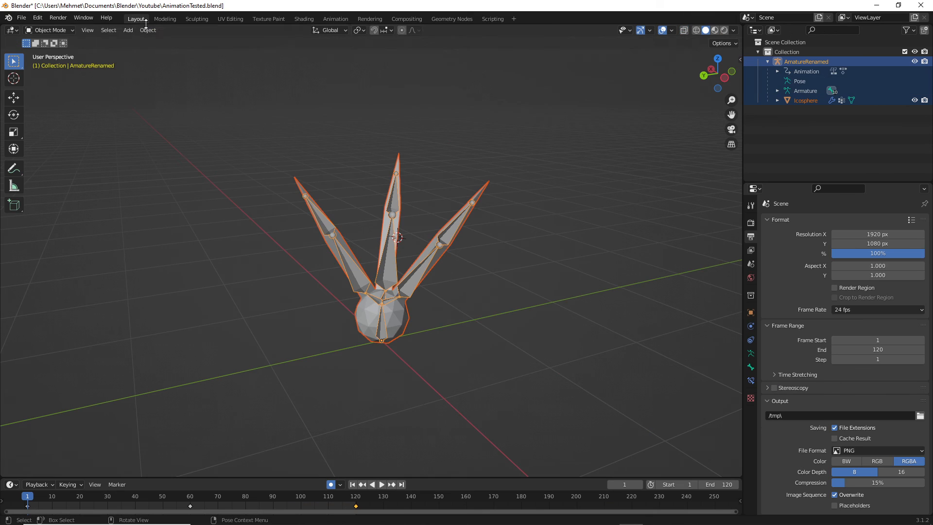
{"action": "left_click", "coordinate": [22, 18]}
{"action": "mouse_move", "coordinate": [55, 159]}
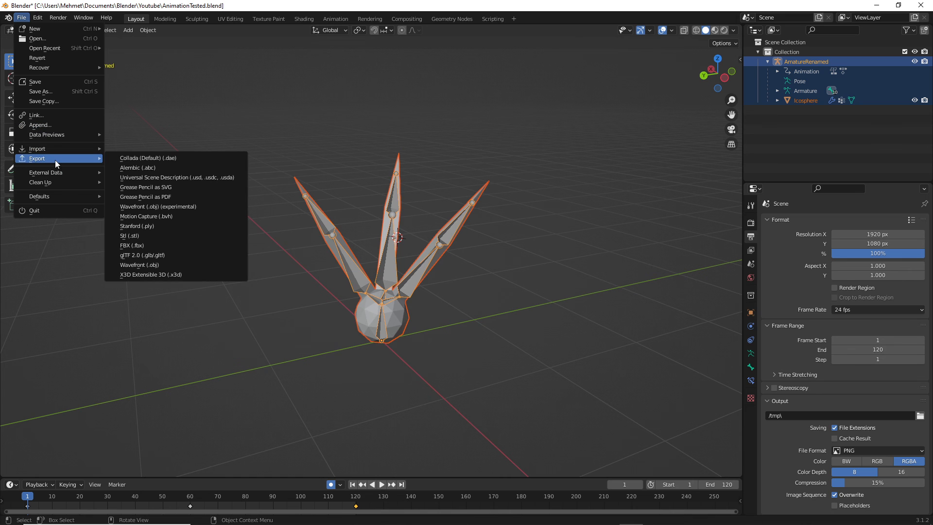
{"action": "left_click", "coordinate": [165, 247]}
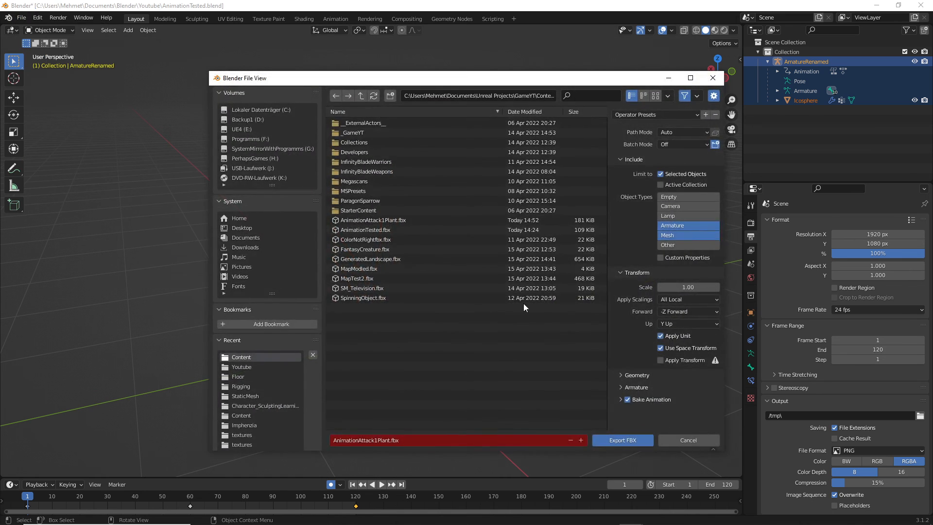
{"action": "left_click", "coordinate": [375, 441]}
{"action": "key", "text": "Home"}
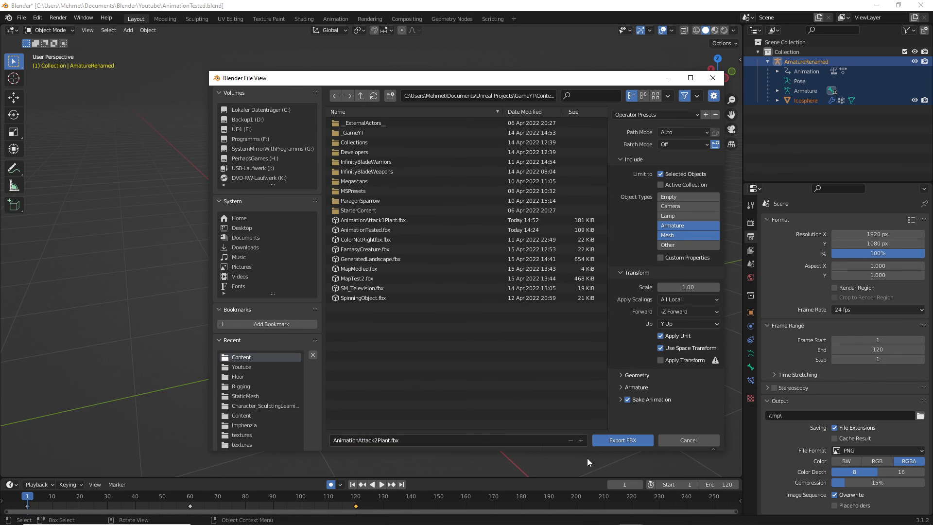
{"action": "left_click", "coordinate": [612, 440]}
Step: Switch to Unreal Engine and import AnimationAttack2Plant as a skeletal mesh with its animations, using the default import options
{"action": "key", "text": "alt+Tab"}
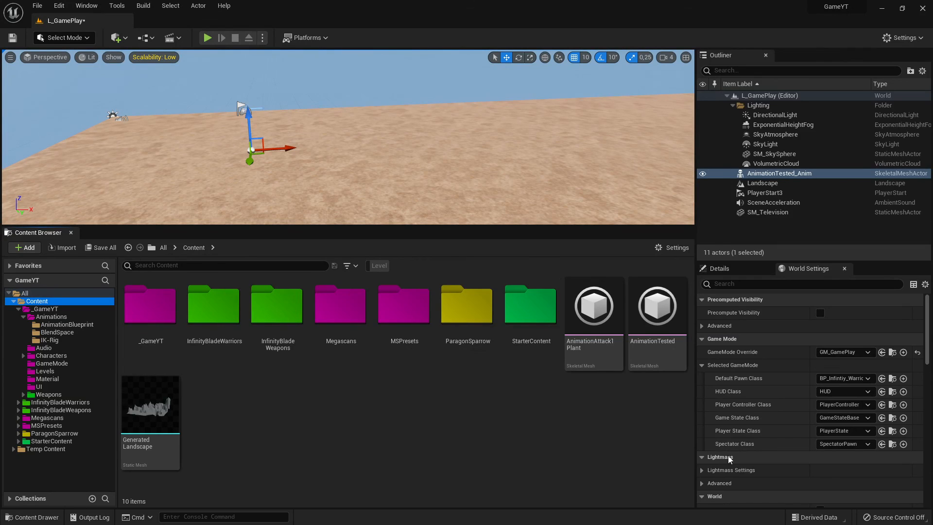
{"action": "left_click", "coordinate": [847, 492]}
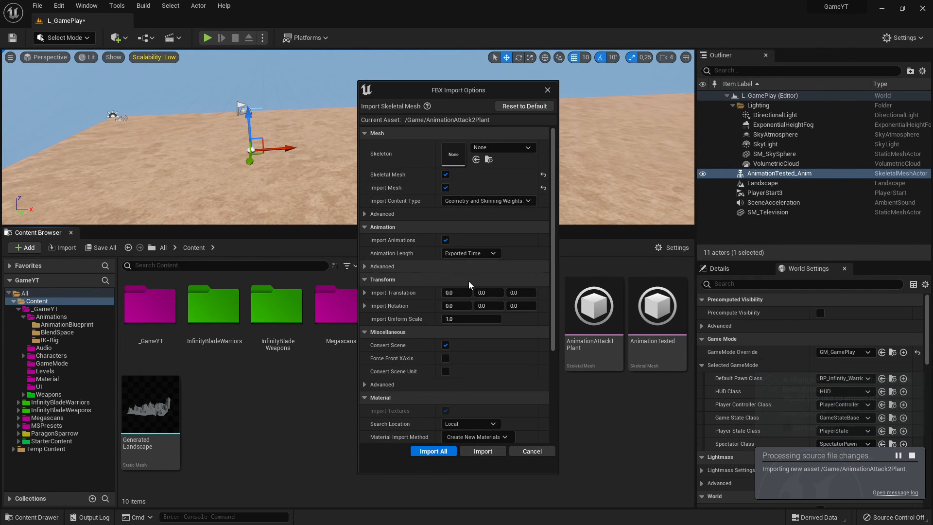
{"action": "left_click", "coordinate": [440, 451]}
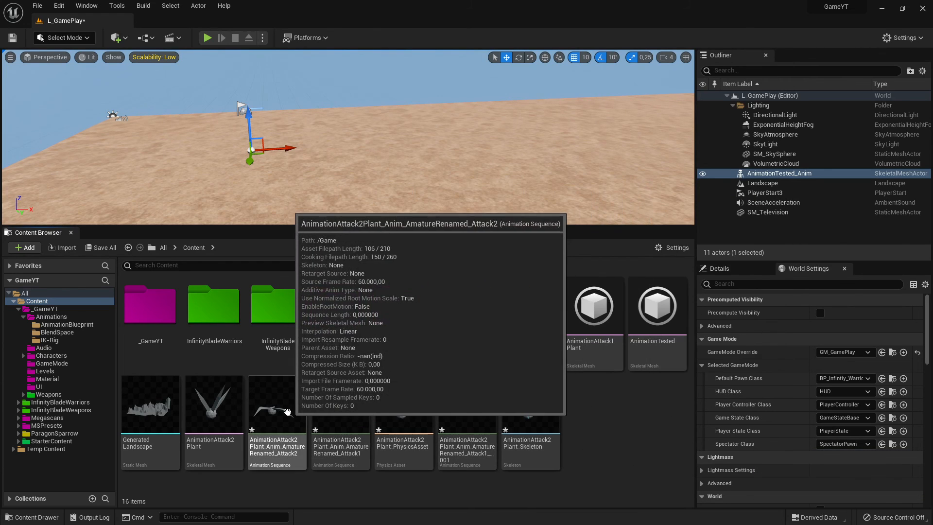
Step: Preview the imported Attack2, Attack1 and Attack1_001 animation sequences one after another
{"action": "double_click", "coordinate": [287, 413]}
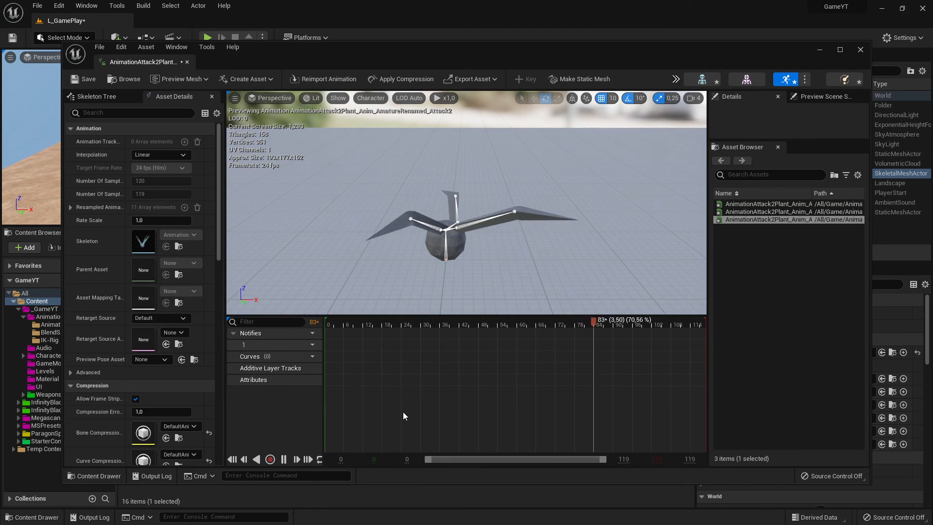
{"action": "left_click", "coordinate": [860, 50]}
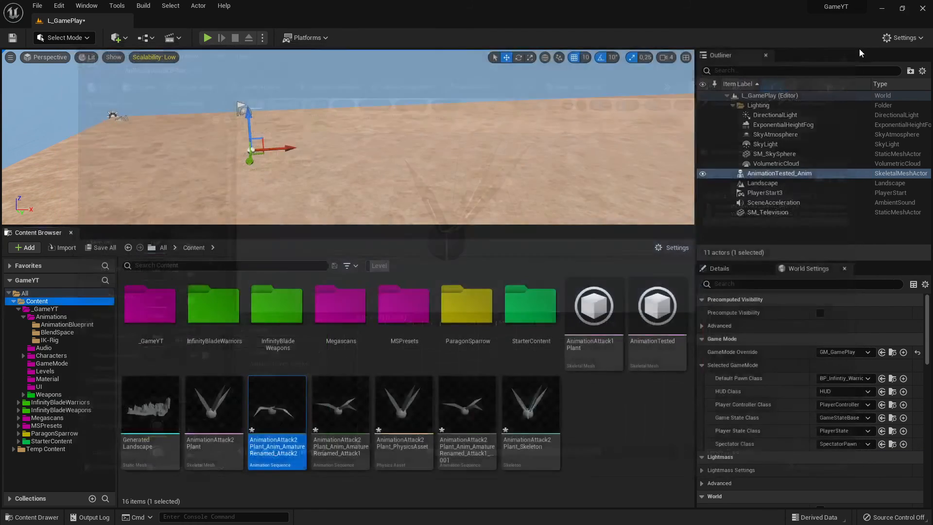
{"action": "double_click", "coordinate": [340, 410]}
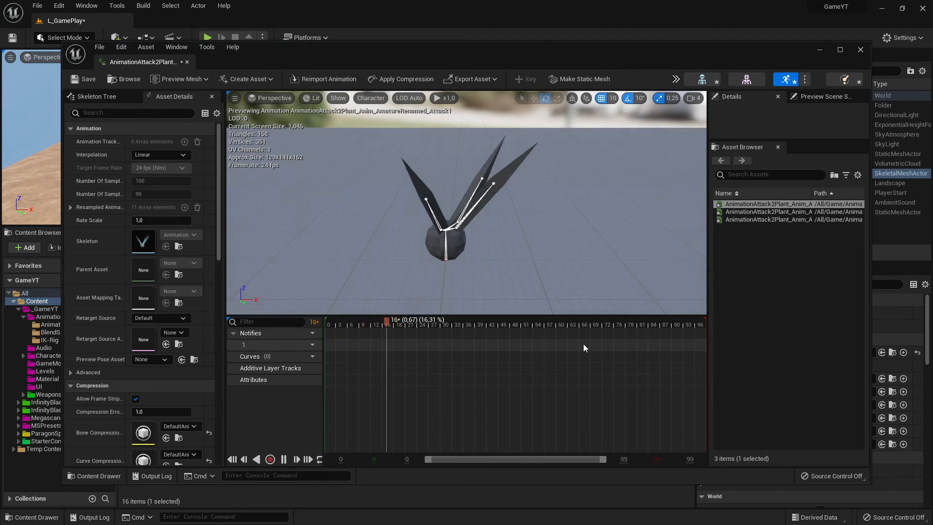
{"action": "left_click", "coordinate": [864, 48]}
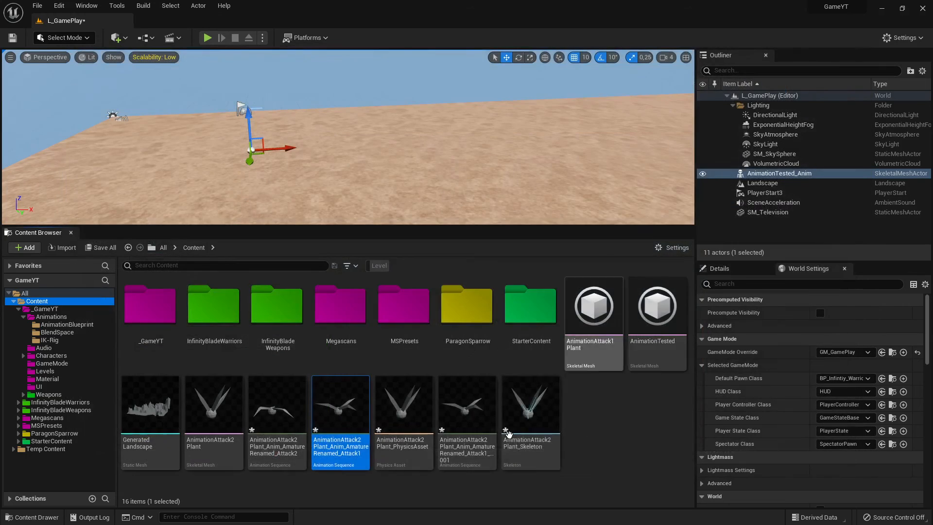
{"action": "left_click", "coordinate": [466, 411]}
{"action": "double_click", "coordinate": [467, 411]}
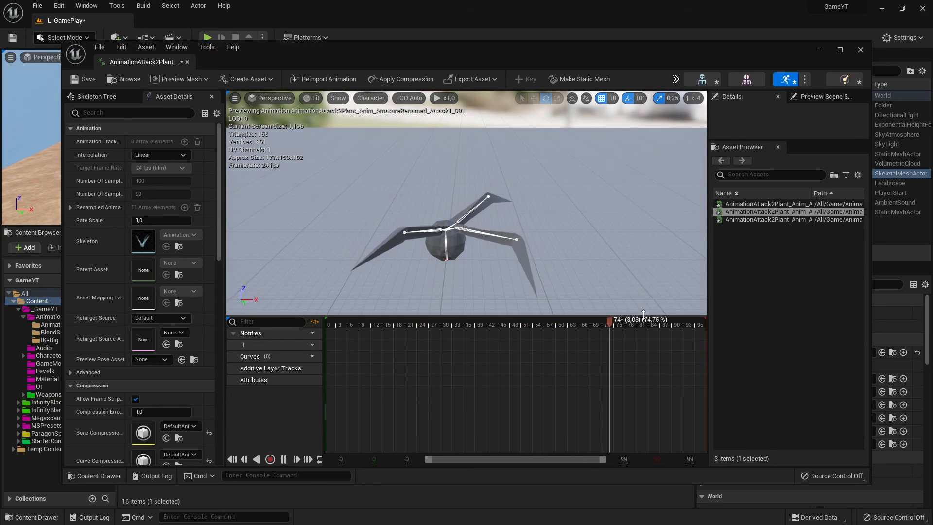
{"action": "left_click", "coordinate": [860, 49]}
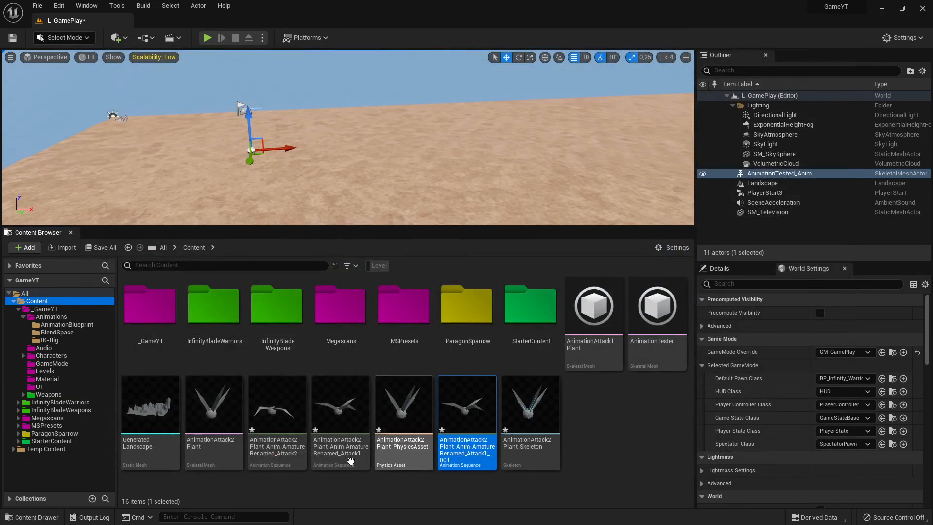
Step: Place the AnimationAttack2Plant Attack2 animation sequence in the level on the landscape near the player start
{"action": "left_click_drag", "start_coordinate": [277, 408], "coordinate": [293, 169]}
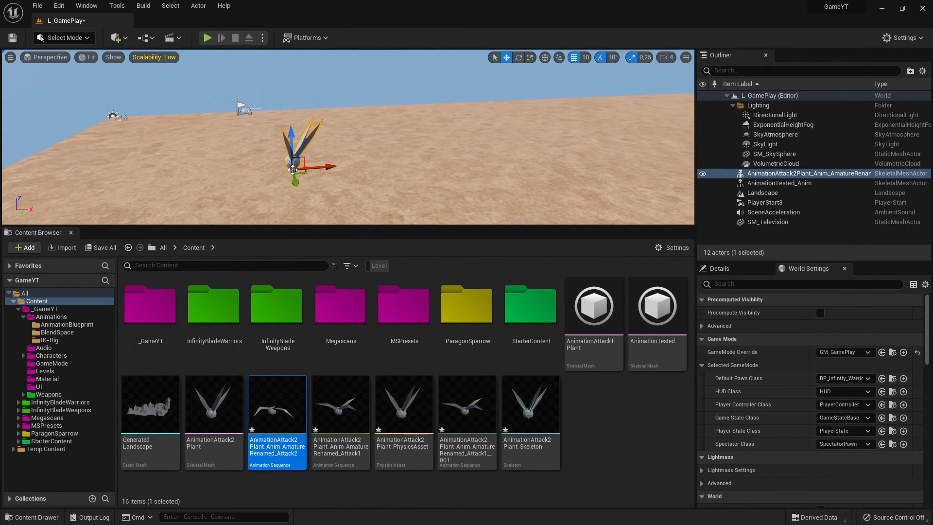
{"action": "right_click_drag", "start_coordinate": [310, 177], "coordinate": [447, 187]}
{"action": "key", "text": "w"}
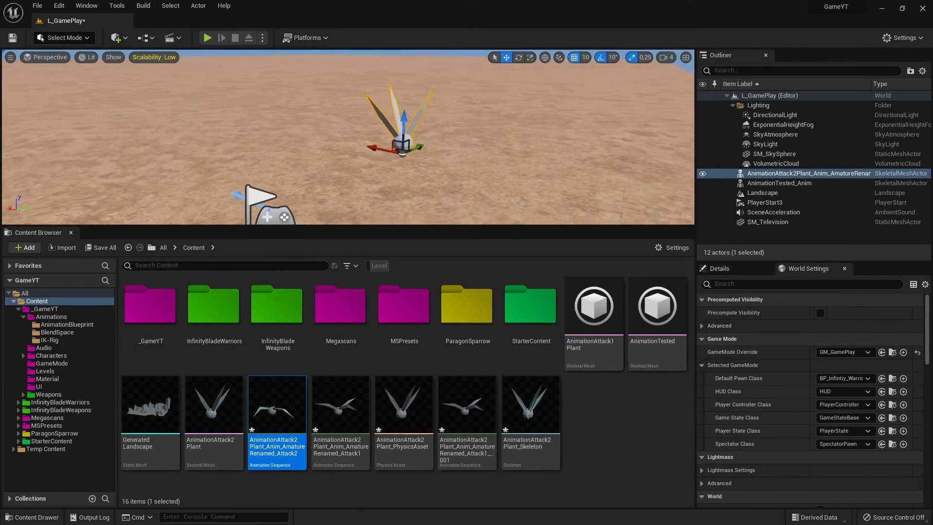
{"action": "mouse_move", "coordinate": [221, 217]}
{"action": "right_mouse_down"}
{"action": "mouse_move", "coordinate": [229, 214]}
{"action": "mouse_move", "coordinate": [214, 216]}
{"action": "mouse_move", "coordinate": [222, 218]}
{"action": "right_mouse_up"}
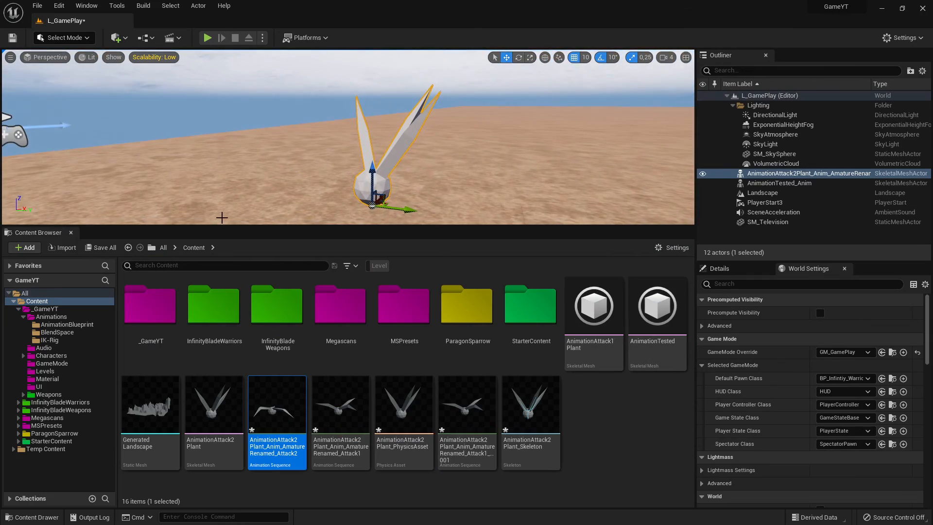
Step: Close the Content Browser and play-test the level, moving the warrior around the animated creature and swapping weapons, before ending the session
{"action": "left_click", "coordinate": [71, 233]}
{"action": "right_click_drag", "start_coordinate": [271, 181], "coordinate": [206, 106]}
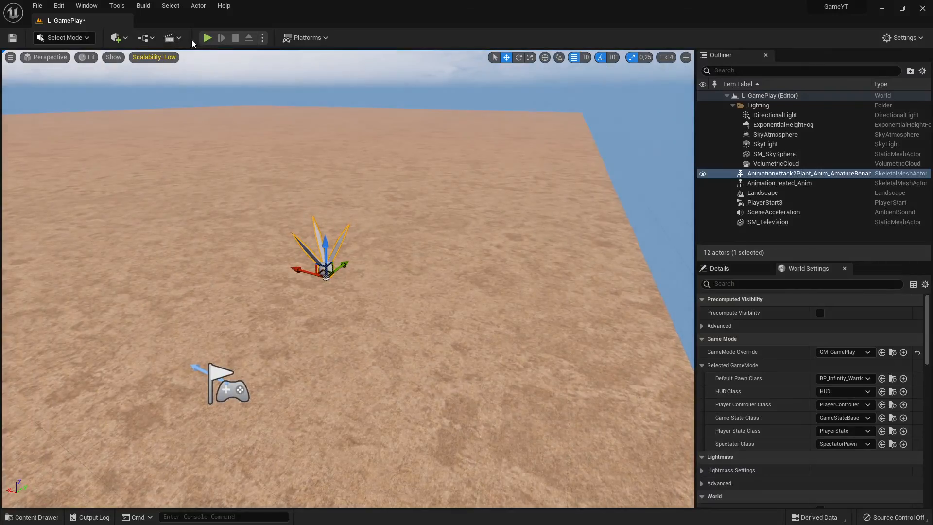
{"action": "left_click", "coordinate": [206, 38]}
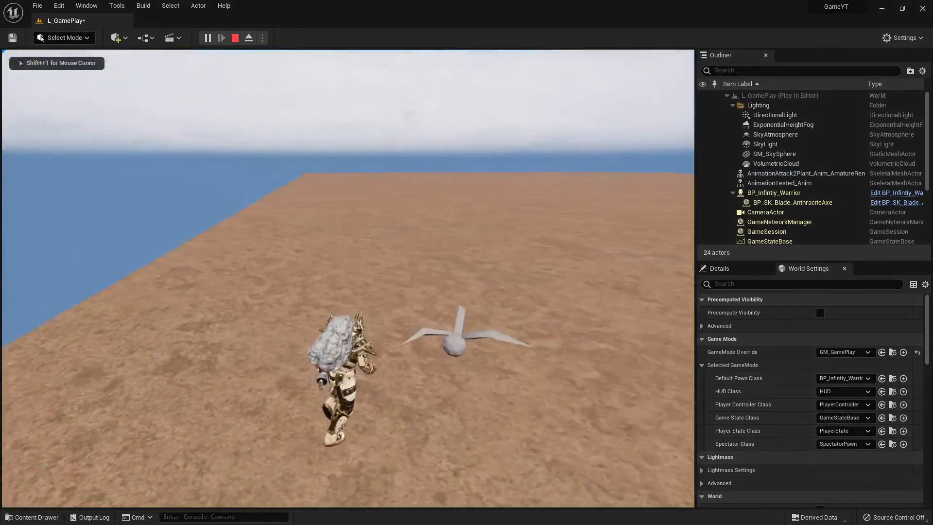
{"action": "key", "text": "a"}
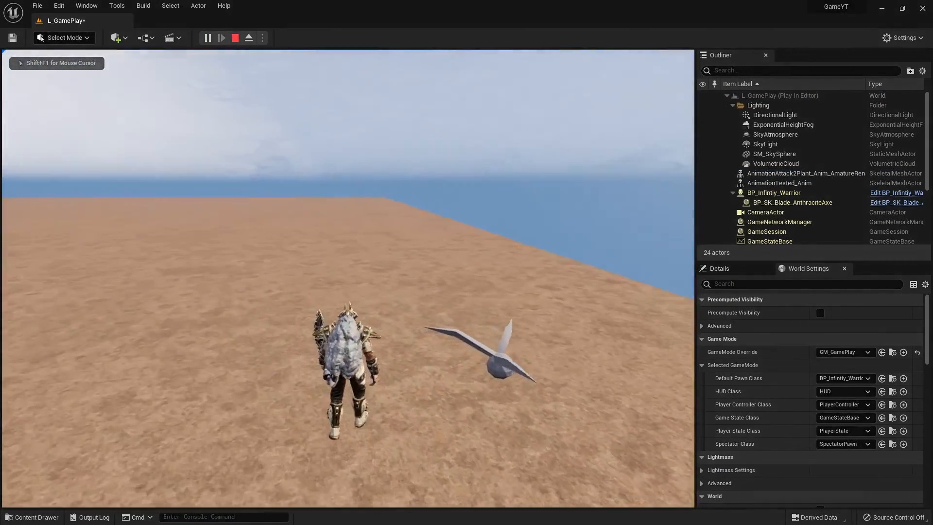
{"action": "key", "text": "d"}
{"action": "key", "text": "a"}
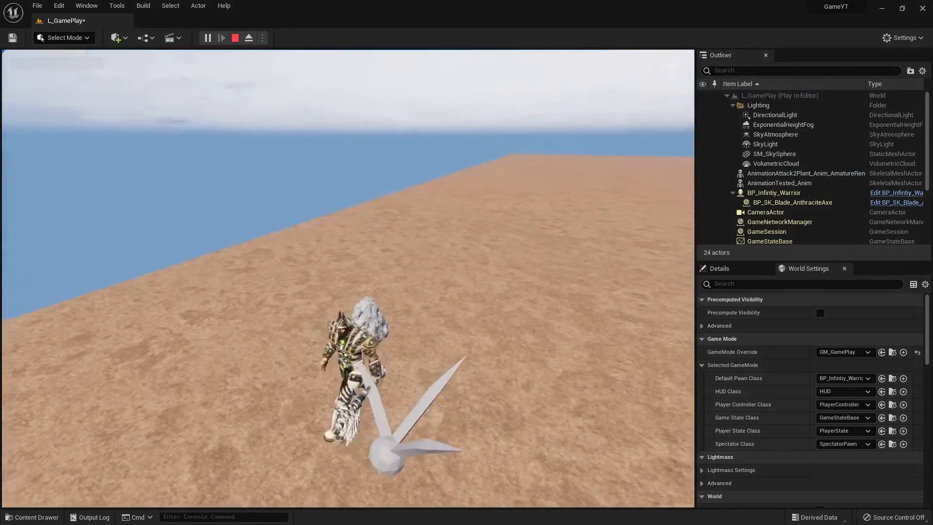
{"action": "key", "text": "s"}
{"action": "key", "text": "d"}
{"action": "key", "text": "2"}
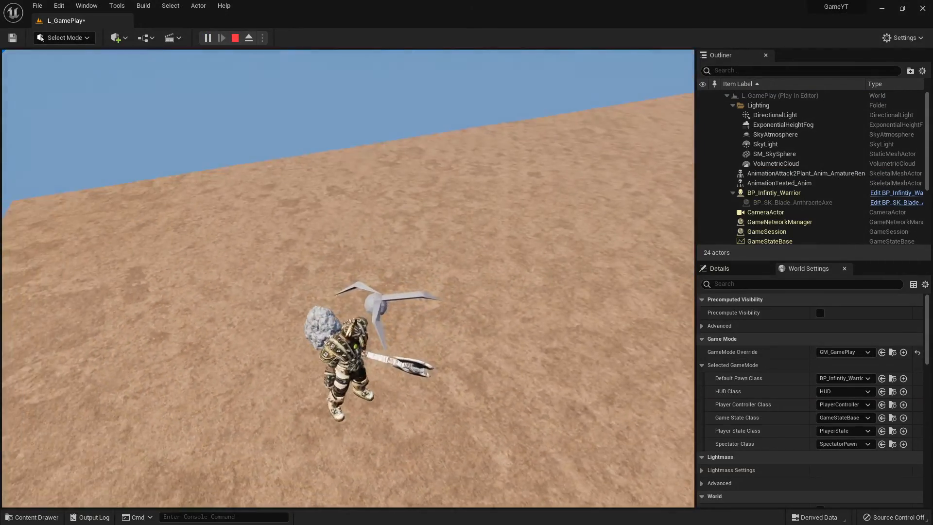
{"action": "key", "text": "w"}
{"action": "key", "text": "3"}
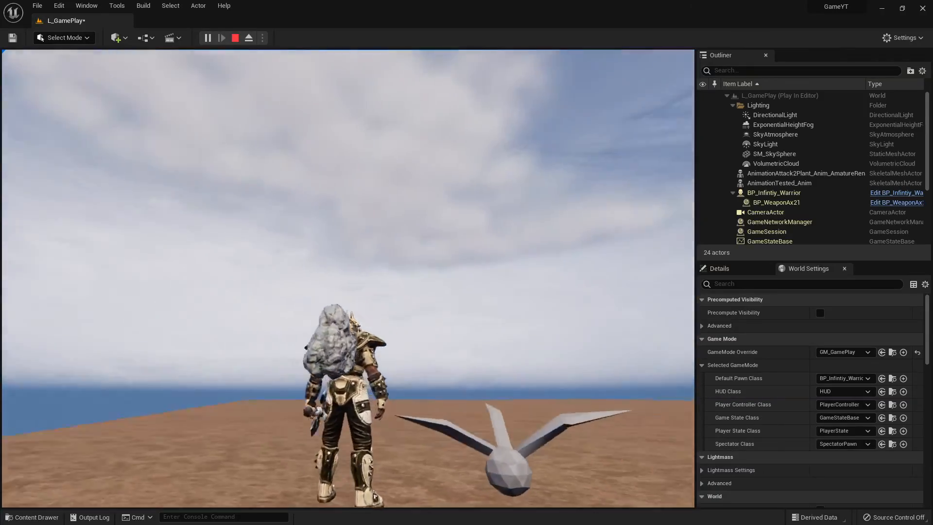
{"action": "key", "text": "d"}
{"action": "key", "text": "a"}
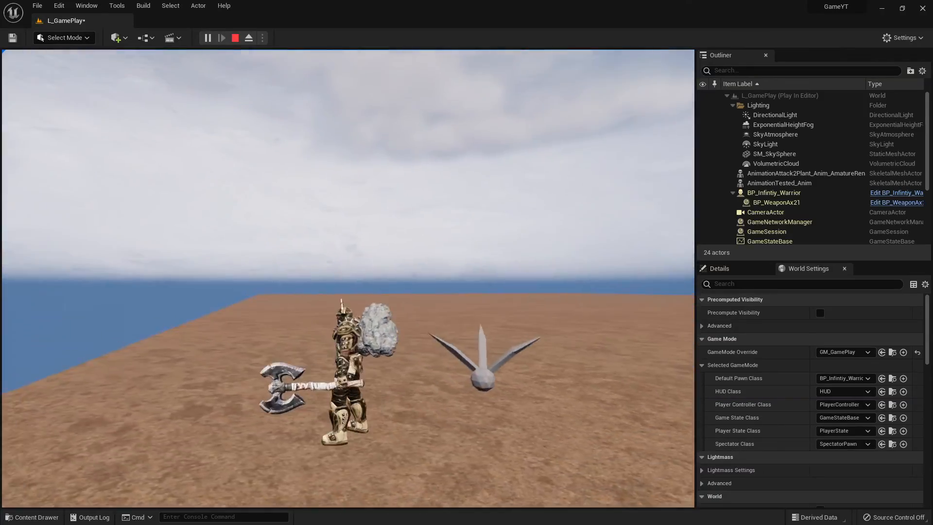
{"action": "key", "text": "Escape"}
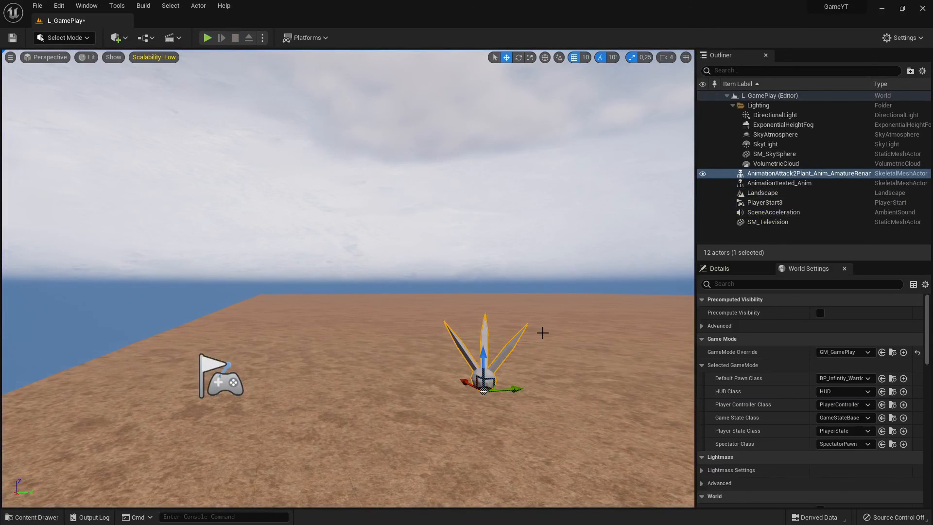